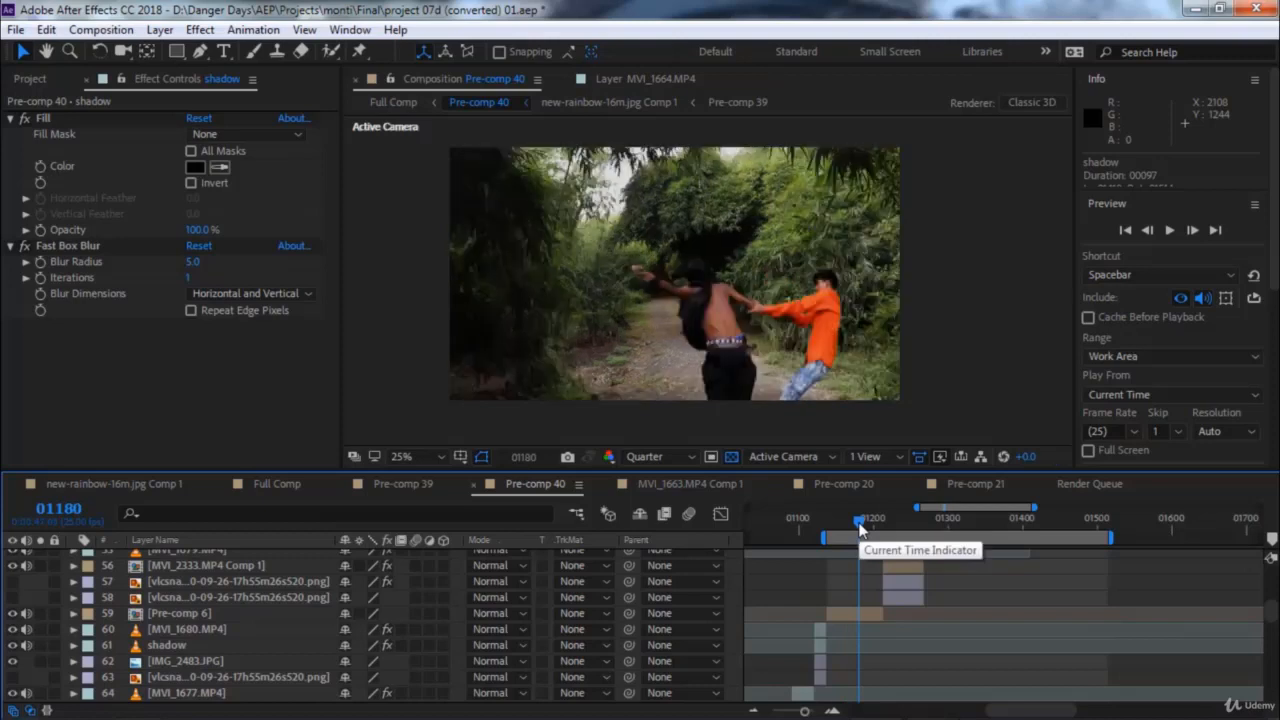
Scrub through the fight sequence in Pre-comp 40, from the forest path shots to the rocky shot at frame 1478.
{"action": "left_click_drag", "start_coordinate": [860, 528], "coordinate": [895, 524]}
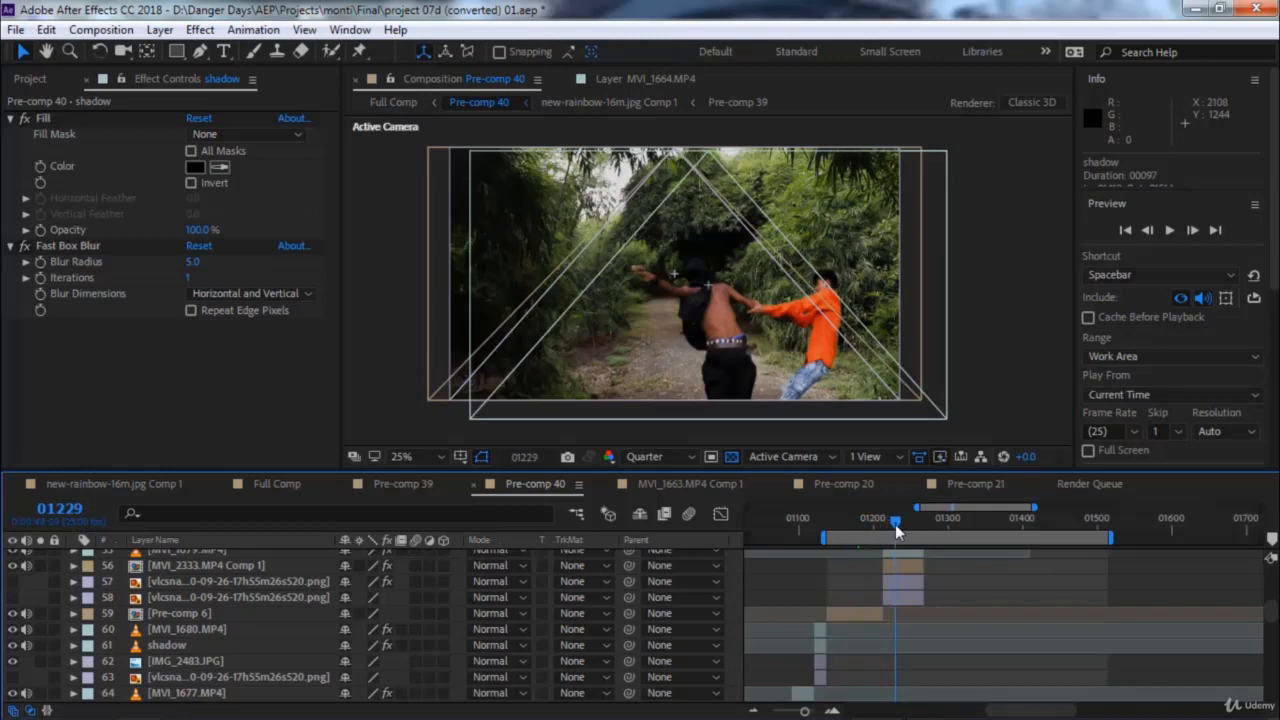
{"action": "left_click_drag", "start_coordinate": [895, 524], "coordinate": [999, 529]}
{"action": "scroll", "coordinate": [947, 589], "scroll_direction": "up", "scroll_amount": 1}
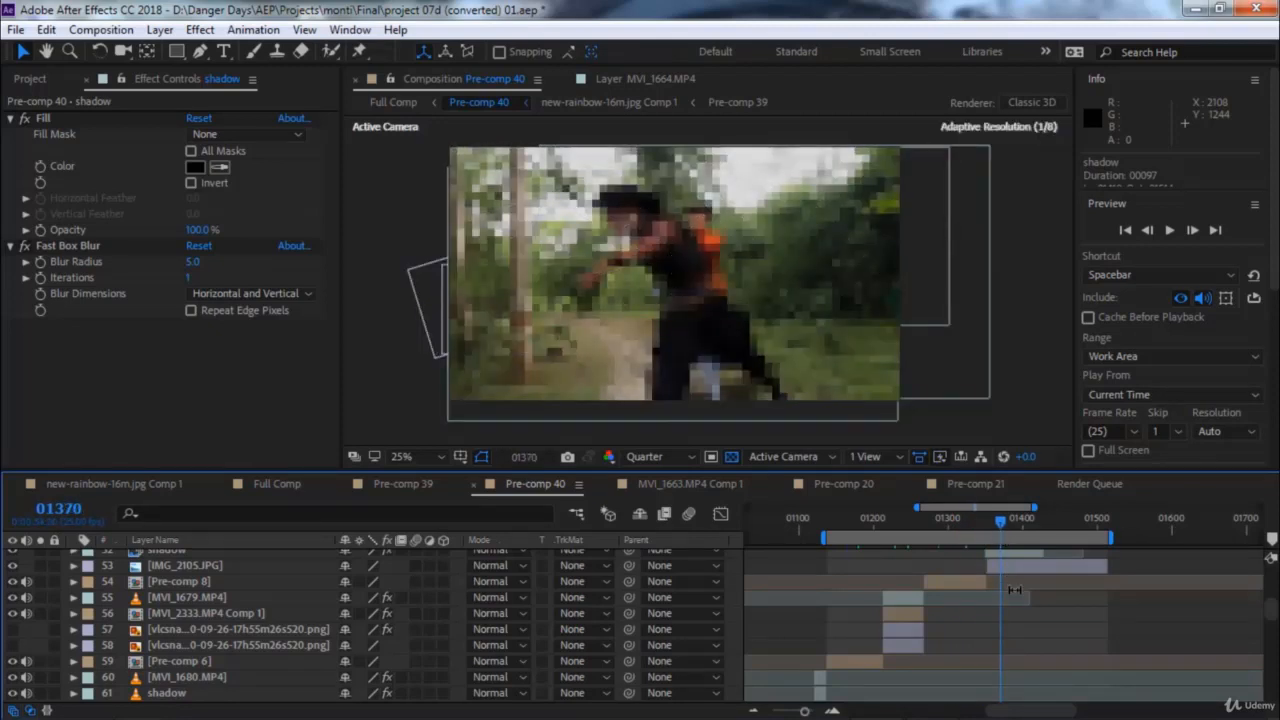
{"action": "scroll", "coordinate": [1015, 590], "scroll_direction": "up", "scroll_amount": 2}
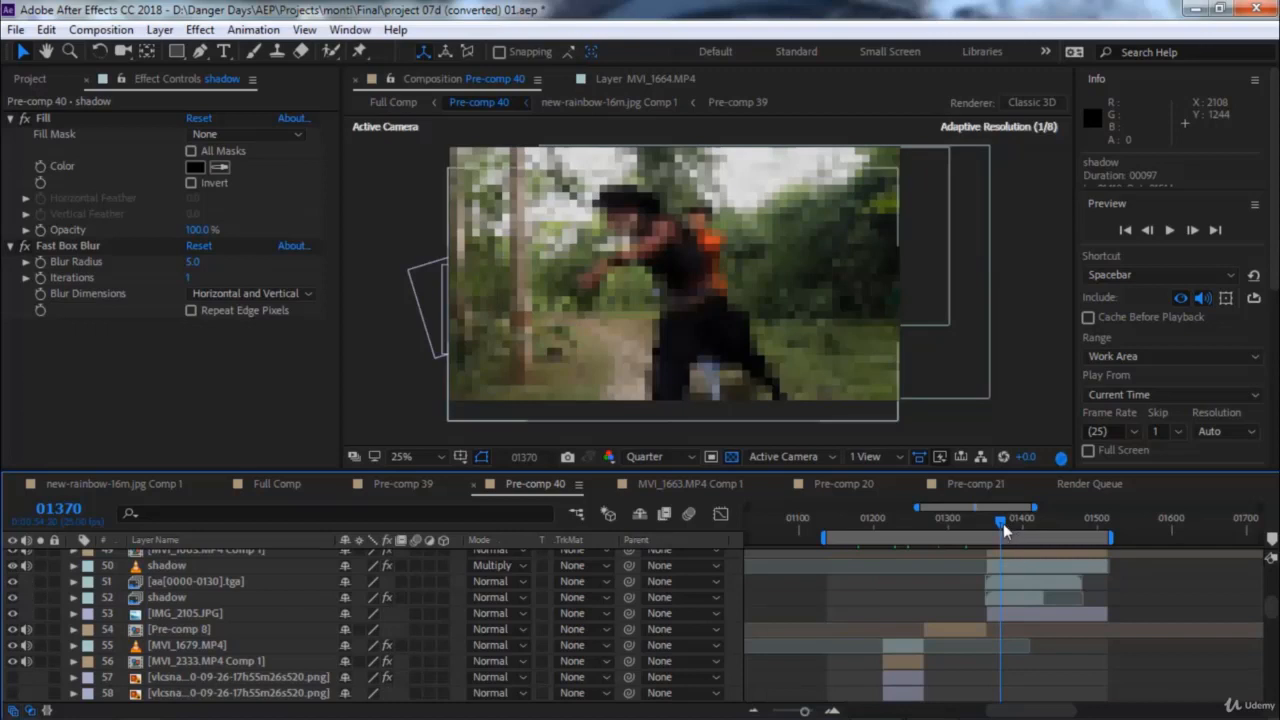
{"action": "left_click_drag", "start_coordinate": [1003, 523], "coordinate": [1044, 526]}
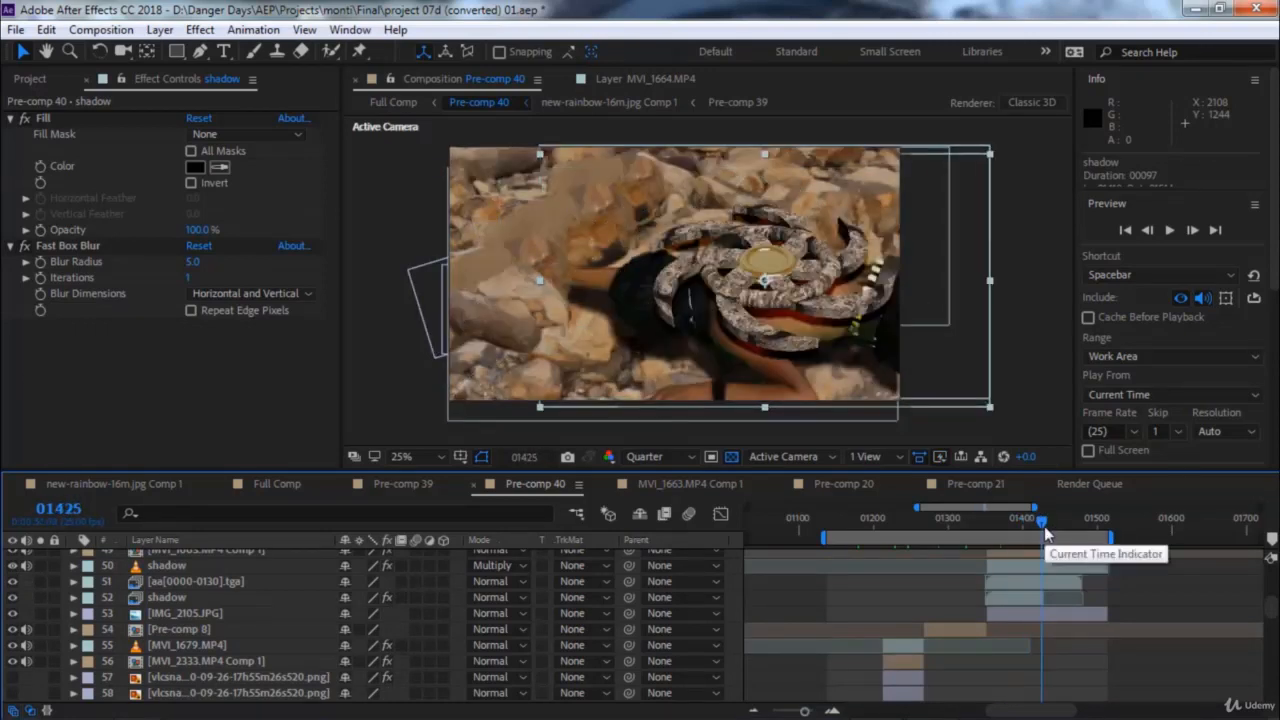
{"action": "left_click_drag", "start_coordinate": [1044, 527], "coordinate": [1084, 528]}
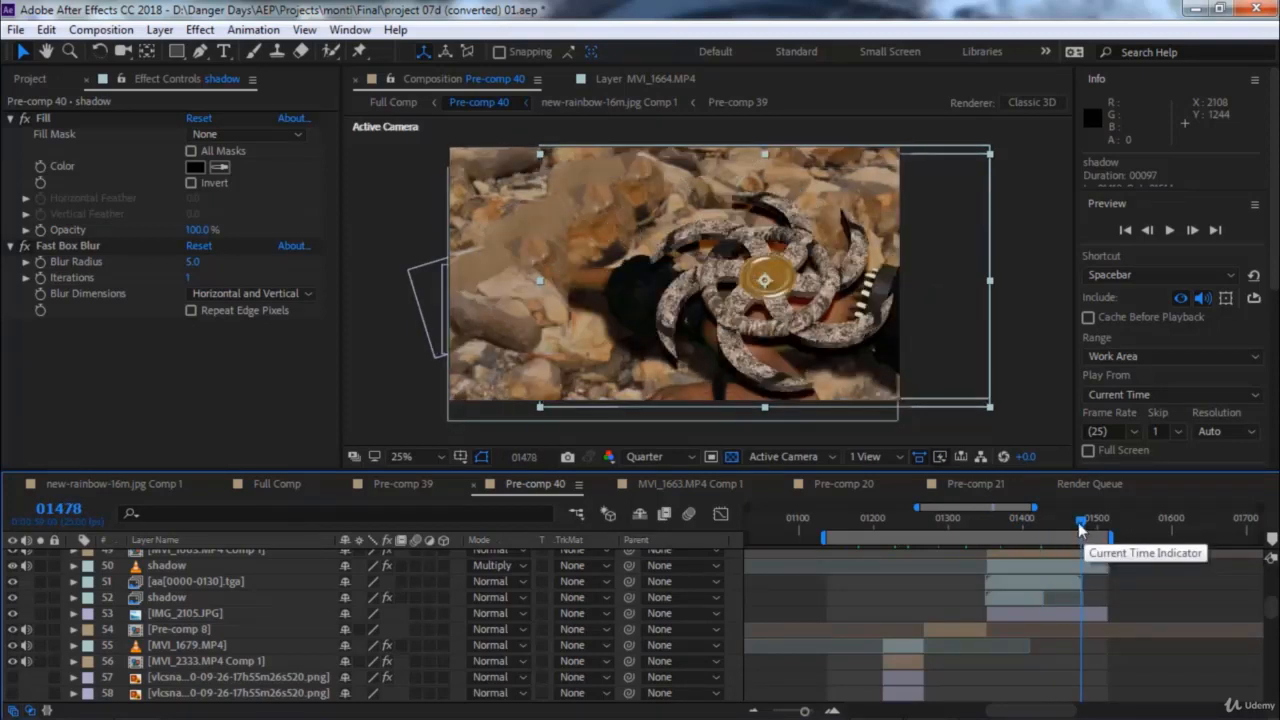
Preview the Pre-comp 40 sequence from frame 1153, and stop playback at frame 1145.
{"action": "left_click_drag", "start_coordinate": [1079, 524], "coordinate": [836, 520]}
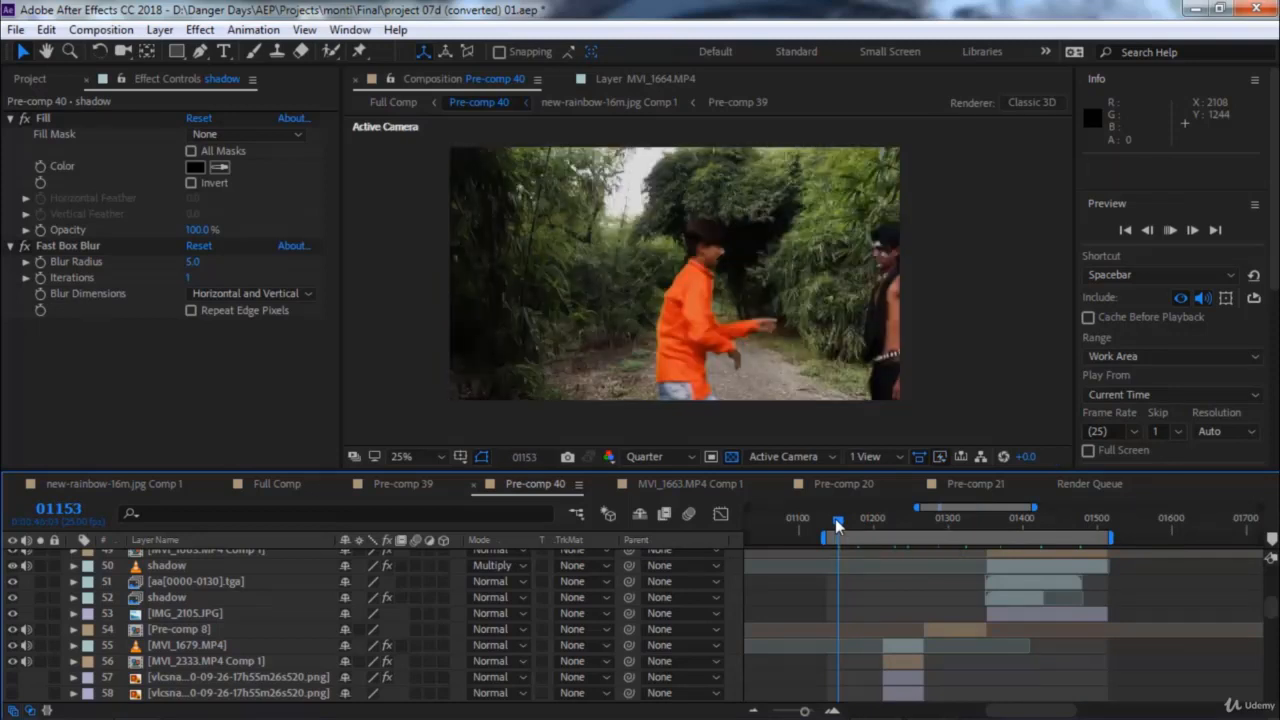
{"action": "key", "text": "space"}
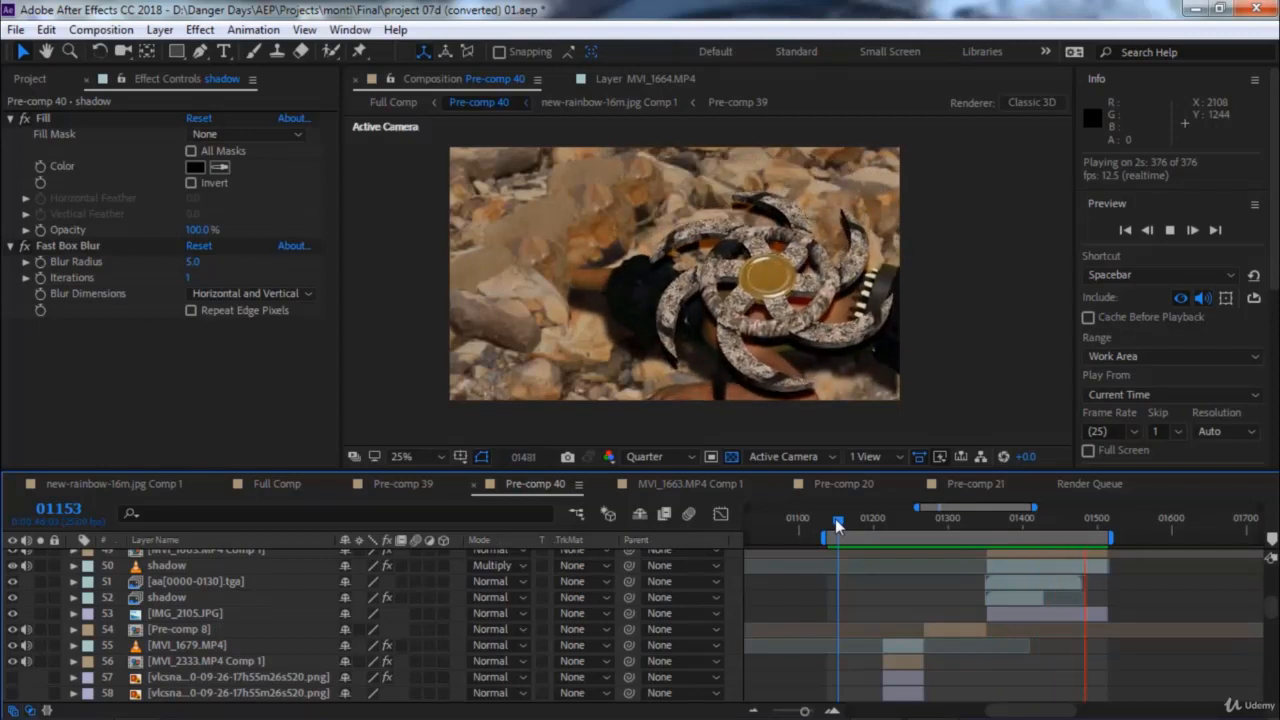
{"action": "left_click", "coordinate": [832, 519]}
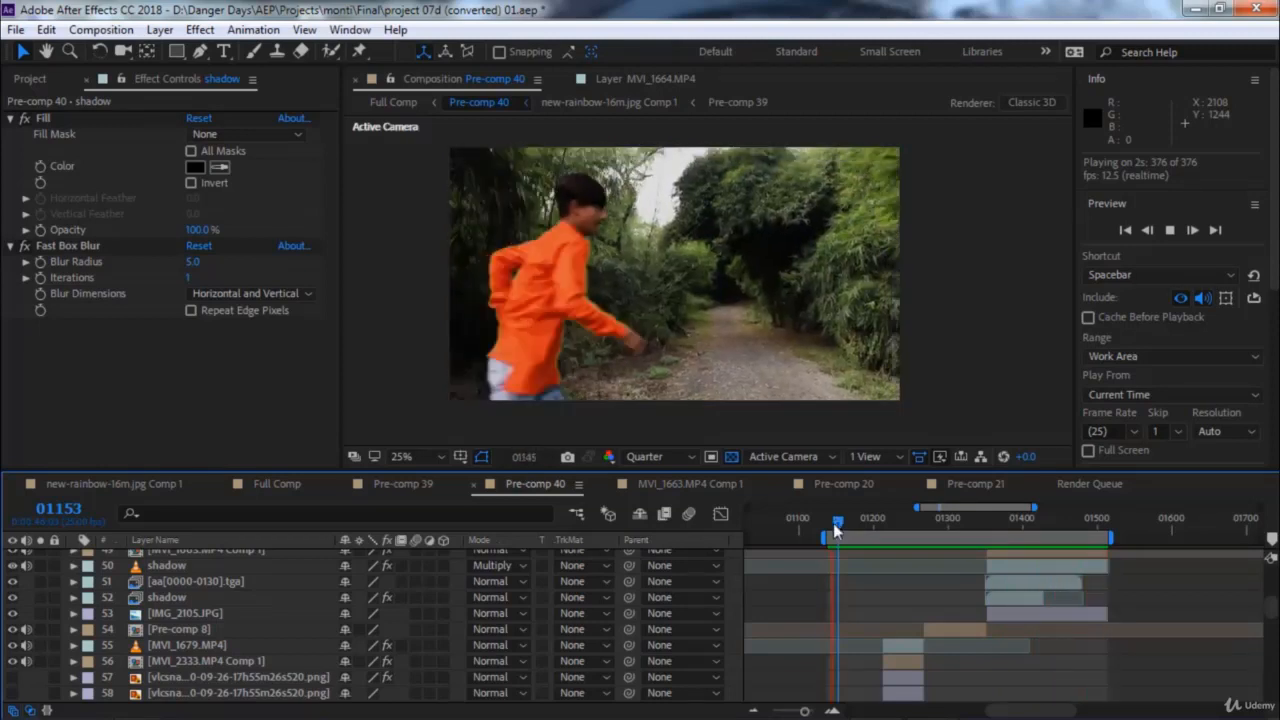
Check the Pre-comp 6 layer by toggling its solo and visibility, and open that precomposition.
{"action": "scroll", "coordinate": [854, 593], "scroll_direction": "down", "scroll_amount": 6}
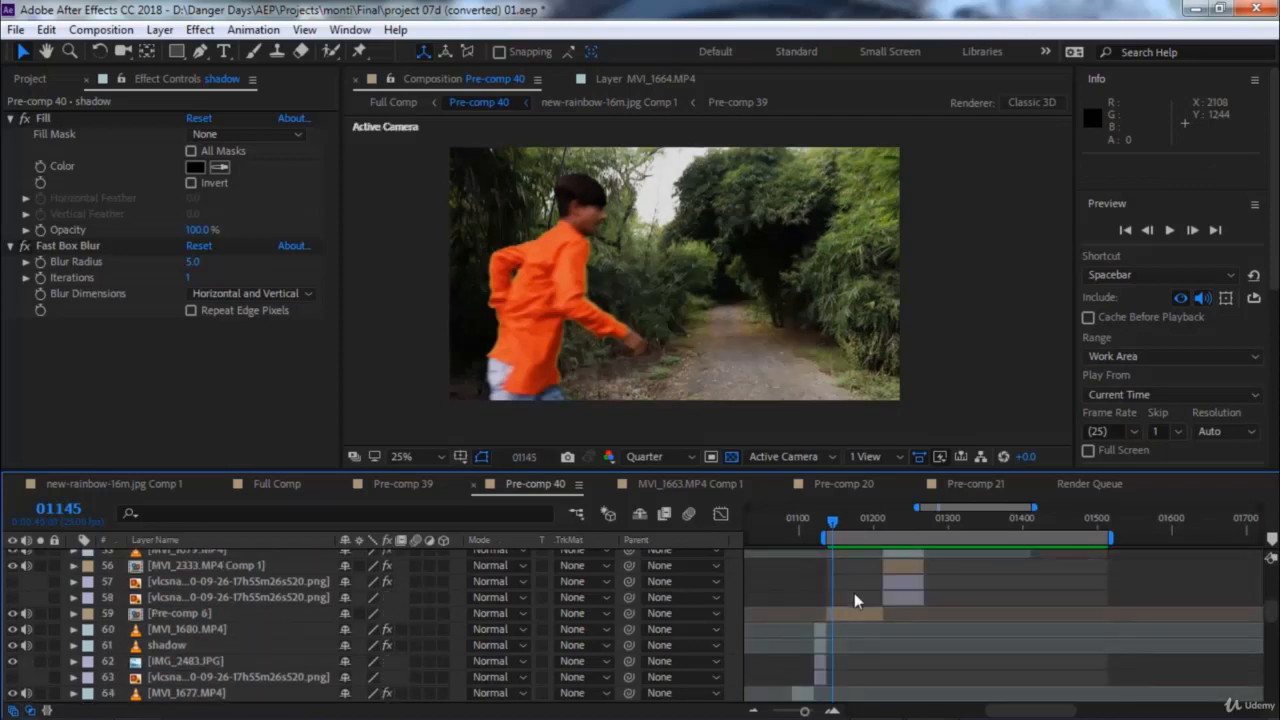
{"action": "left_click", "coordinate": [853, 613]}
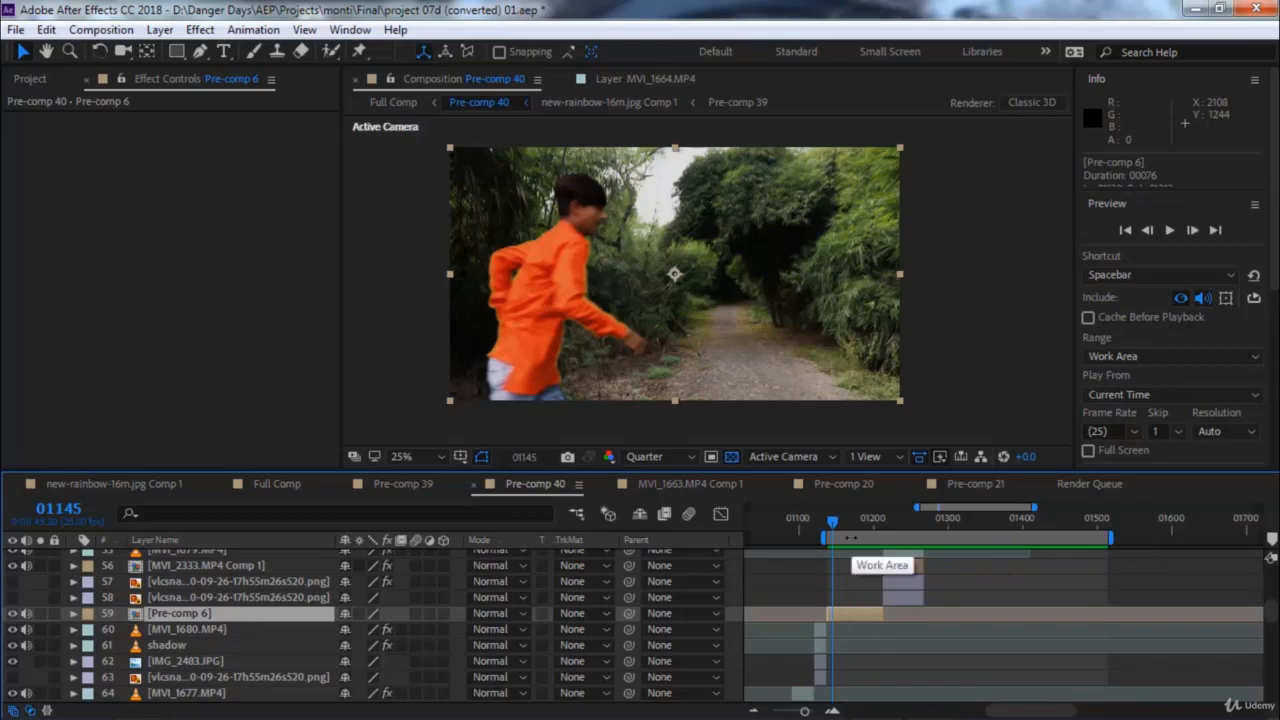
{"action": "scroll", "coordinate": [832, 622], "scroll_direction": "up", "scroll_amount": 3}
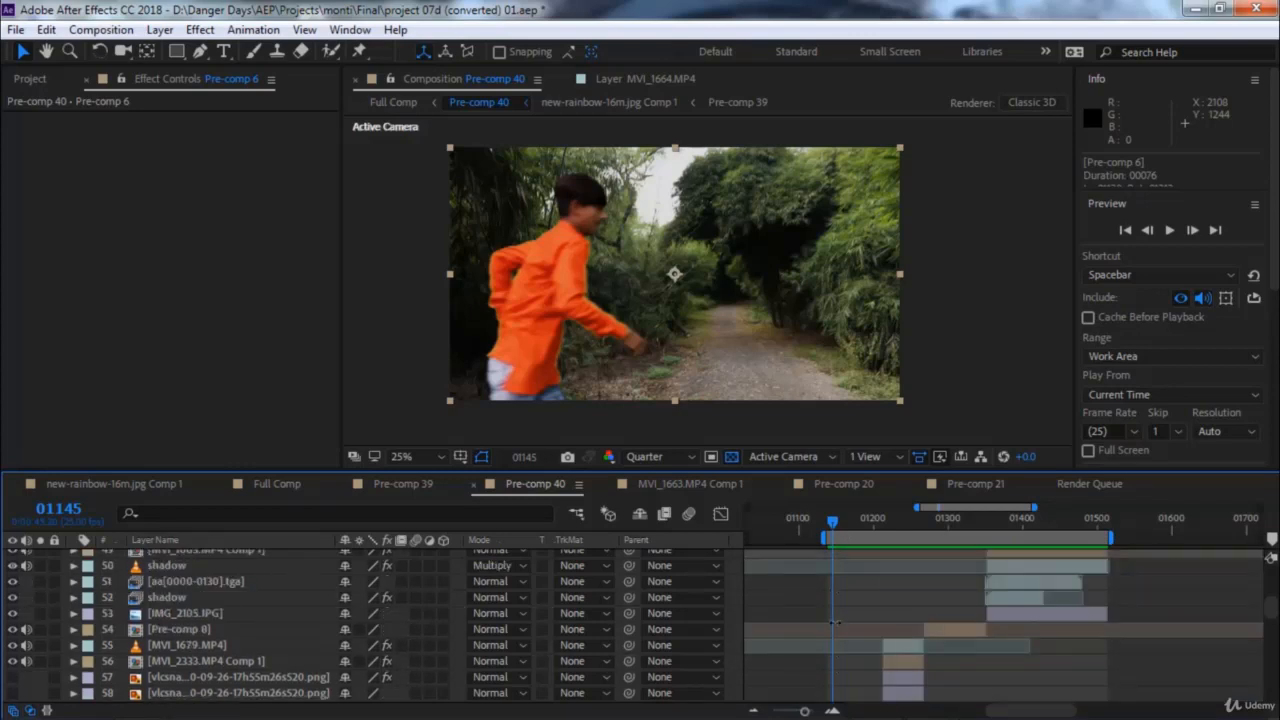
{"action": "scroll", "coordinate": [951, 597], "scroll_direction": "down", "scroll_amount": 3}
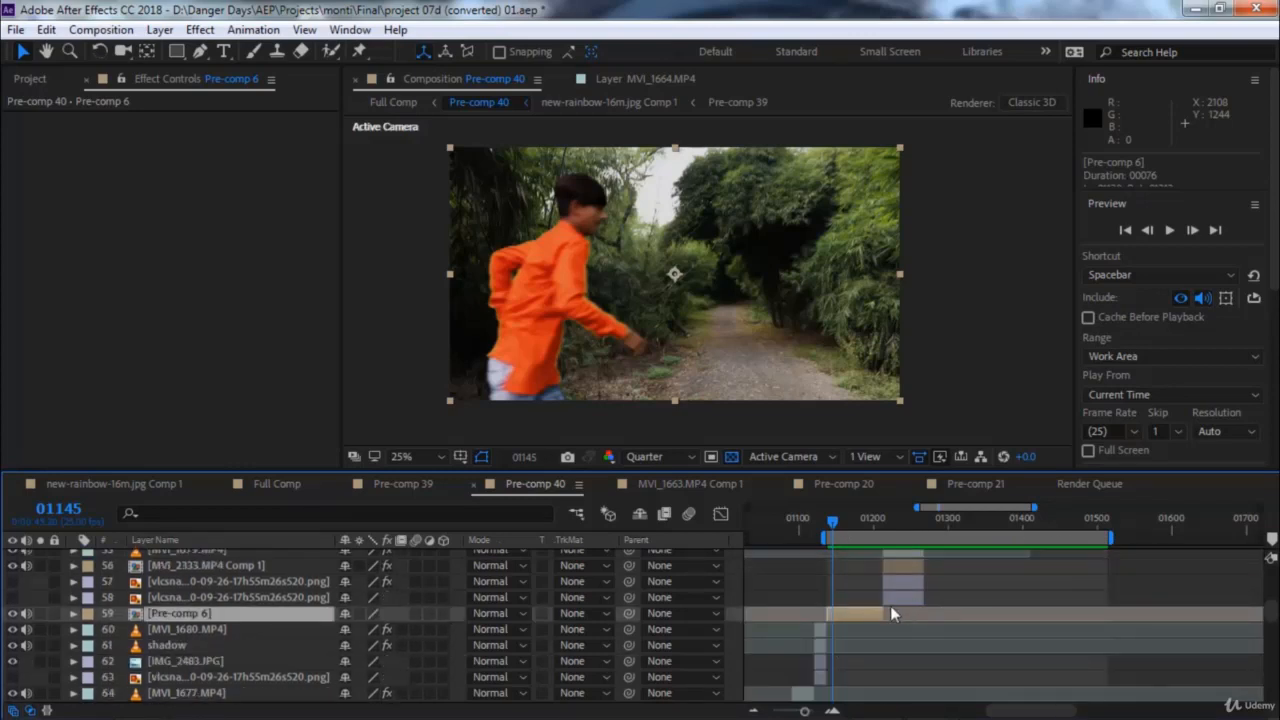
{"action": "left_click", "coordinate": [40, 613]}
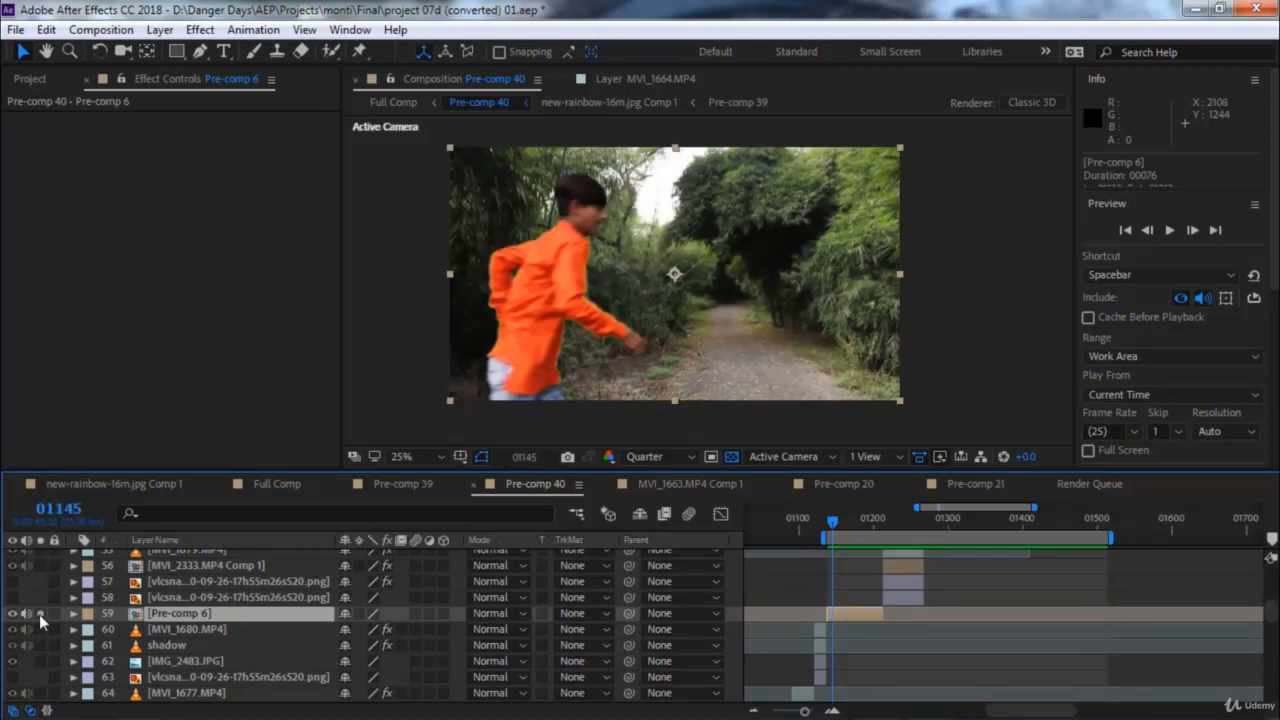
{"action": "left_click", "coordinate": [39, 614]}
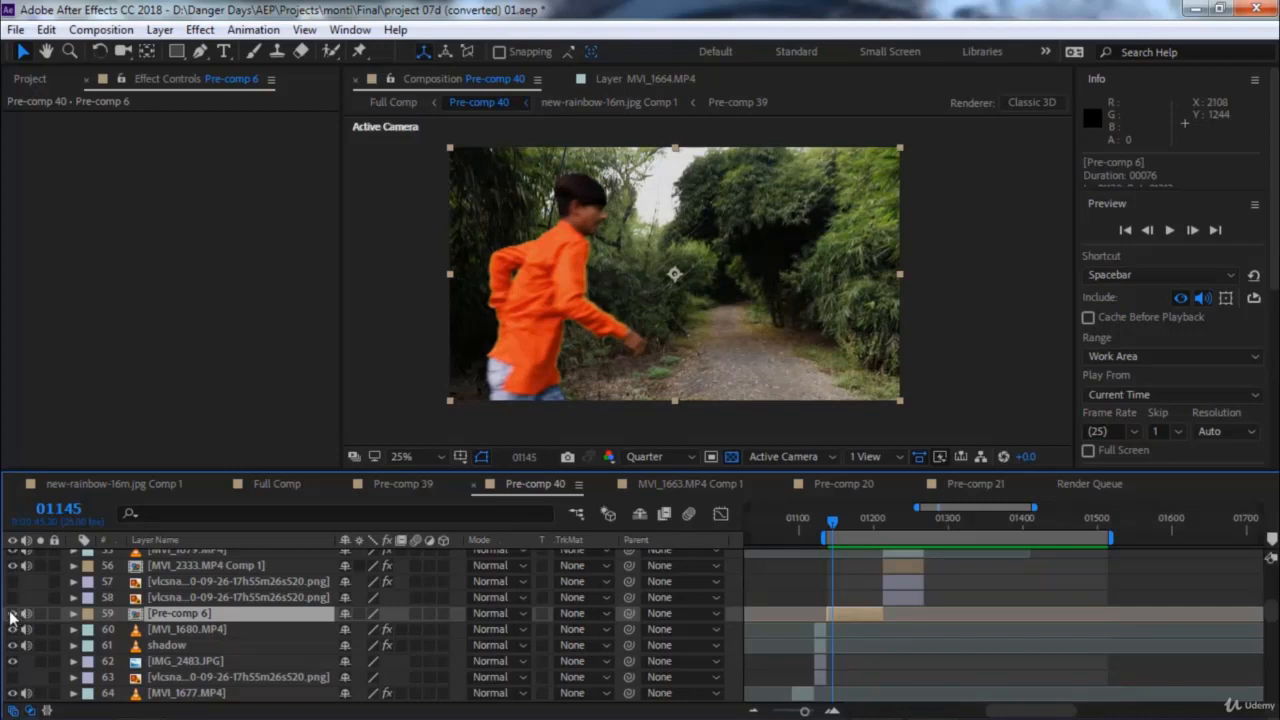
{"action": "left_click", "coordinate": [12, 613]}
{"action": "left_click", "coordinate": [12, 613]}
{"action": "double_click", "coordinate": [203, 613]}
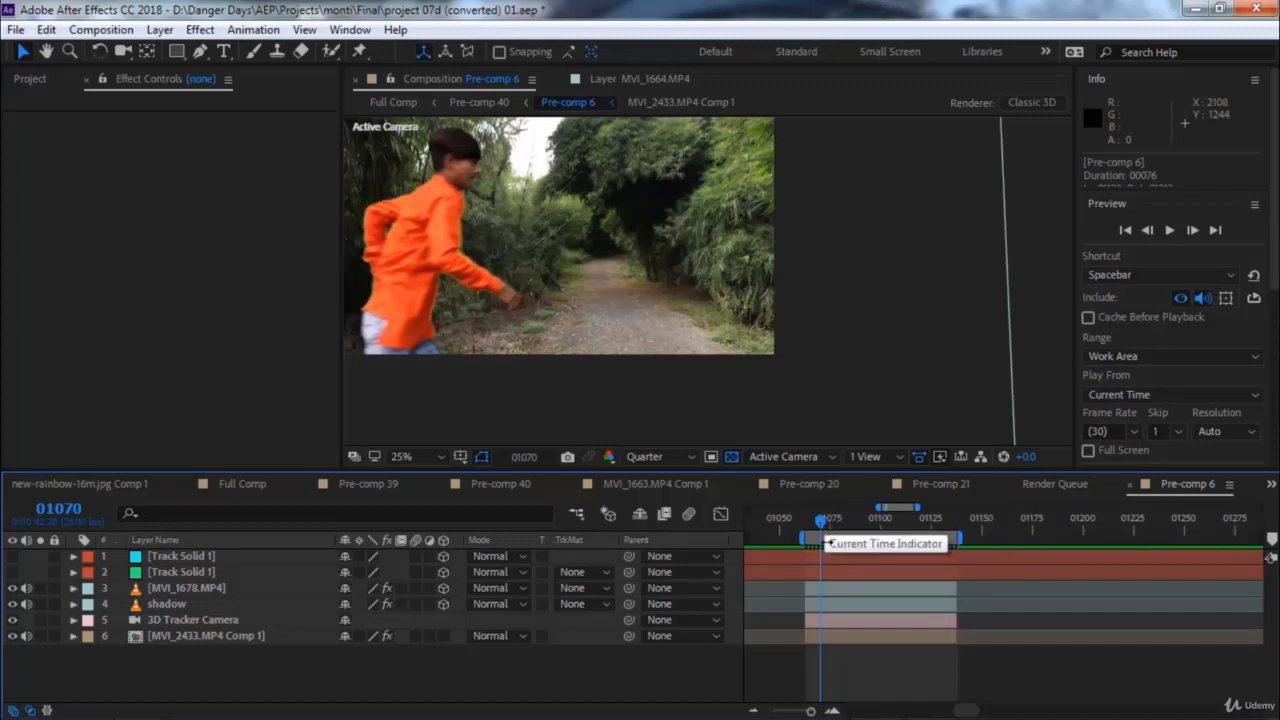
Solo the keyed MVI_1678.MP4 footage briefly to examine it without the background, and restore all layers.
{"action": "left_click", "coordinate": [195, 589]}
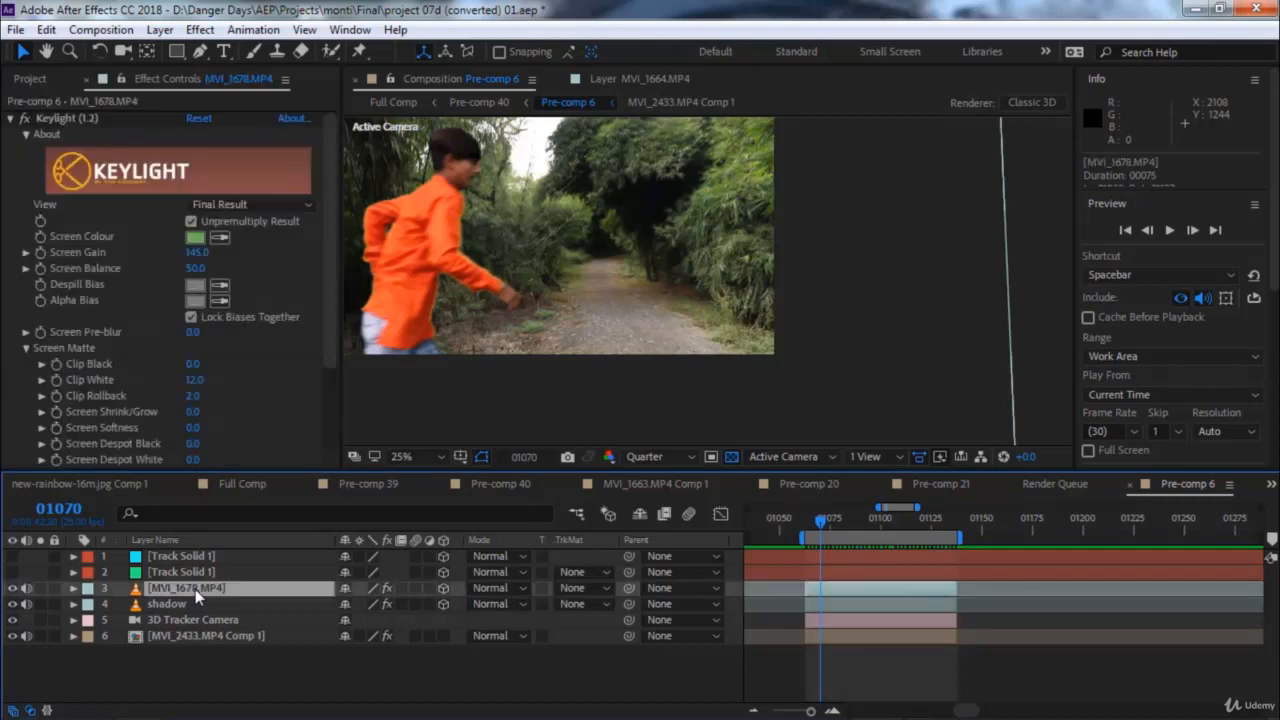
{"action": "left_click", "coordinate": [42, 592]}
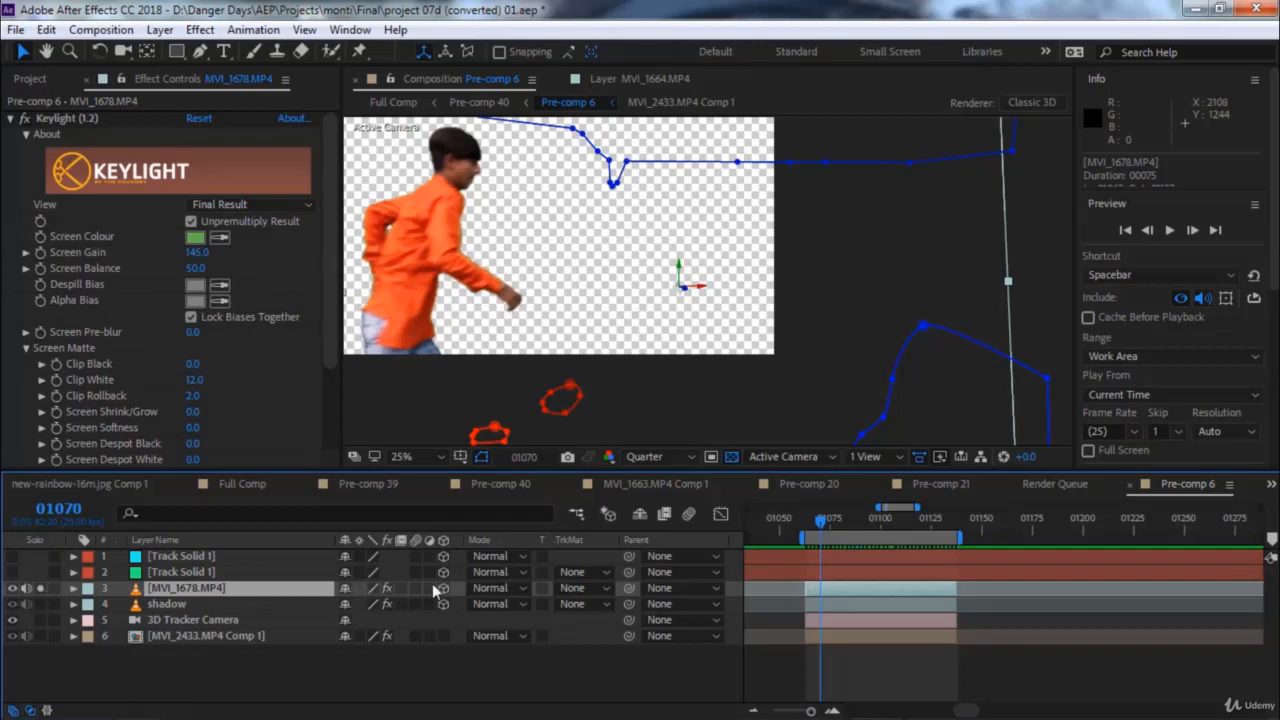
{"action": "left_click", "coordinate": [443, 588]}
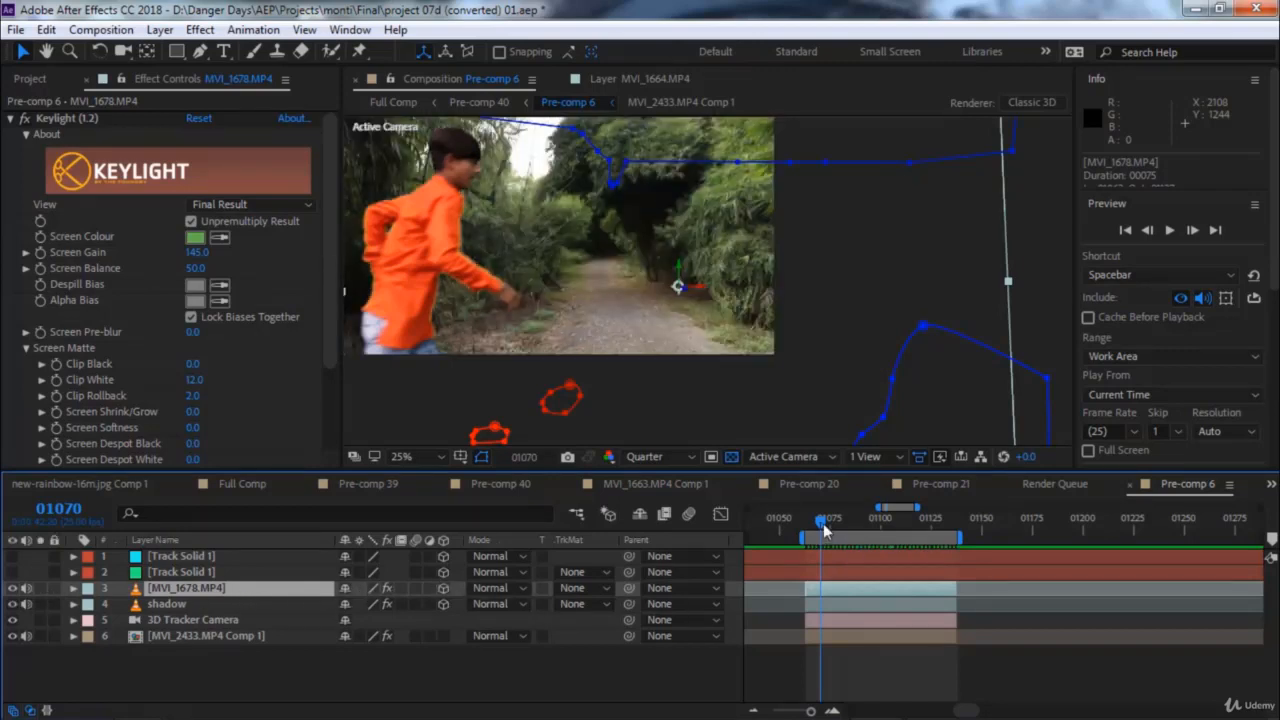
Preview the Pre-comp 6 shot and scrub through it, ending at frame 1076.
{"action": "mouse_move", "coordinate": [823, 523]}
{"action": "left_mouse_down"}
{"action": "mouse_move", "coordinate": [937, 527]}
{"action": "mouse_move", "coordinate": [836, 533]}
{"action": "mouse_move", "coordinate": [934, 520]}
{"action": "mouse_move", "coordinate": [814, 520]}
{"action": "left_mouse_up"}
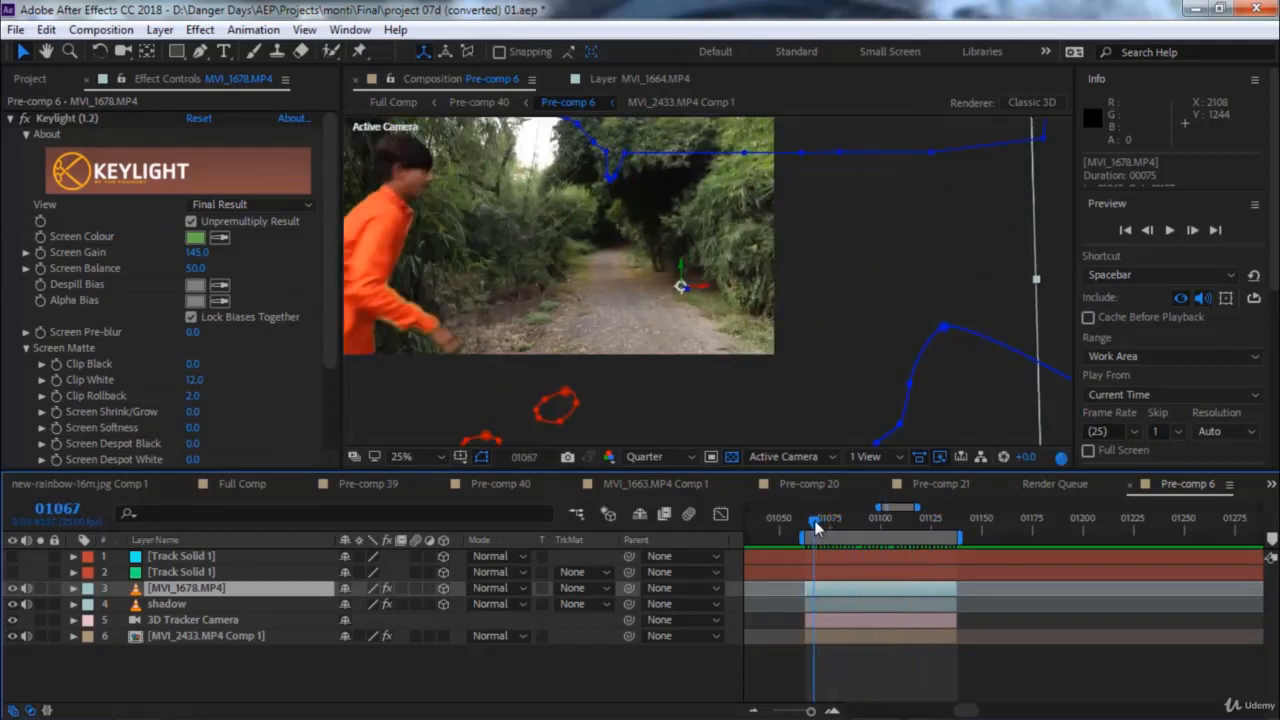
{"action": "key", "text": "space"}
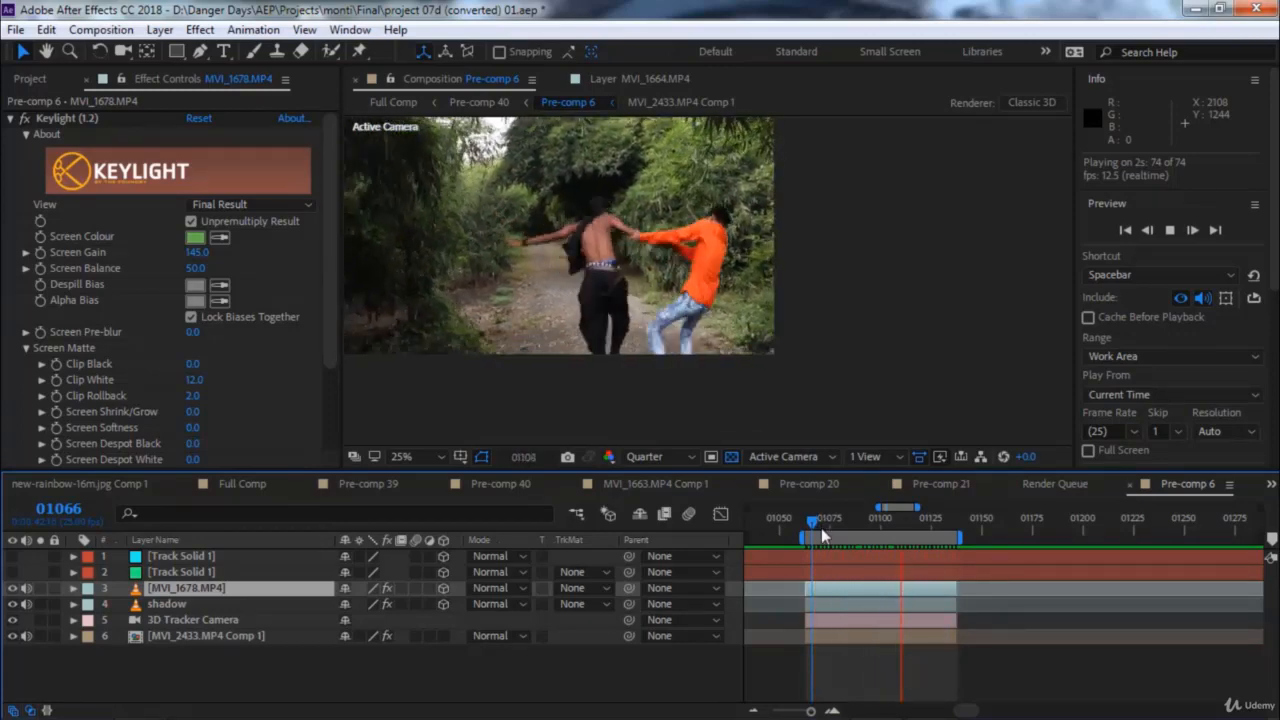
{"action": "left_click", "coordinate": [822, 519]}
{"action": "left_click_drag", "start_coordinate": [818, 521], "coordinate": [912, 530]}
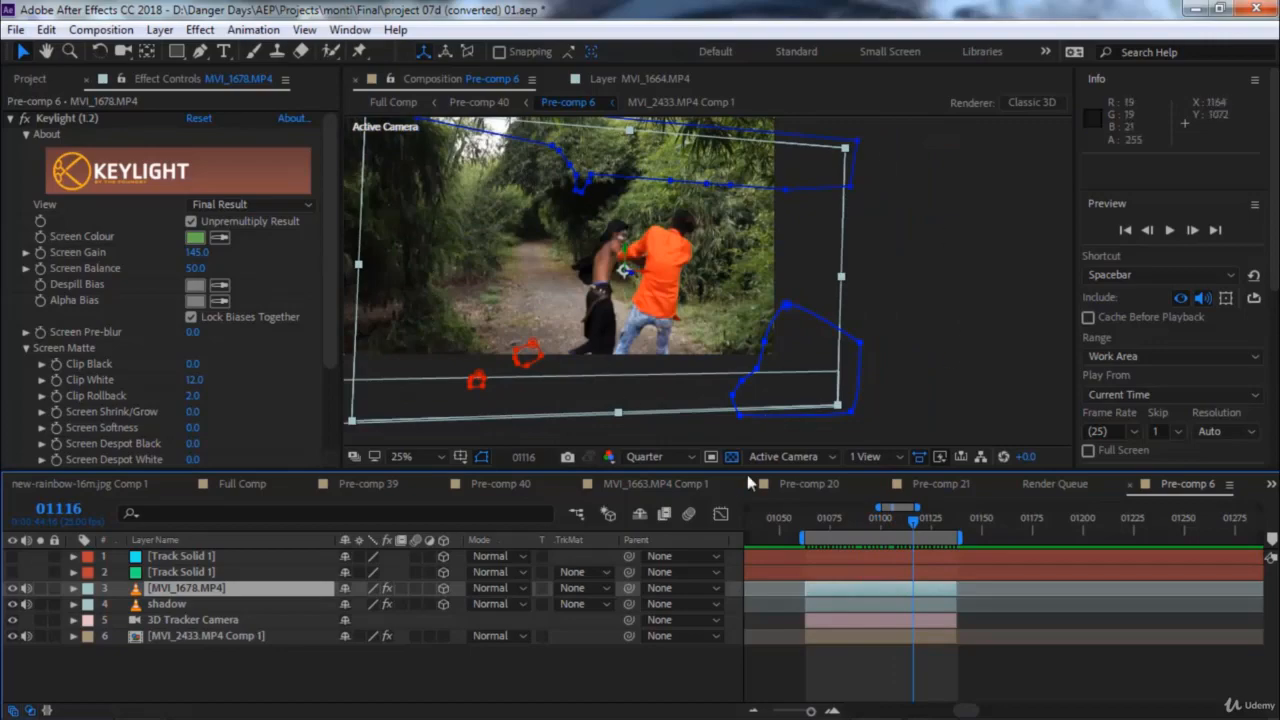
{"action": "left_click_drag", "start_coordinate": [865, 529], "coordinate": [833, 527]}
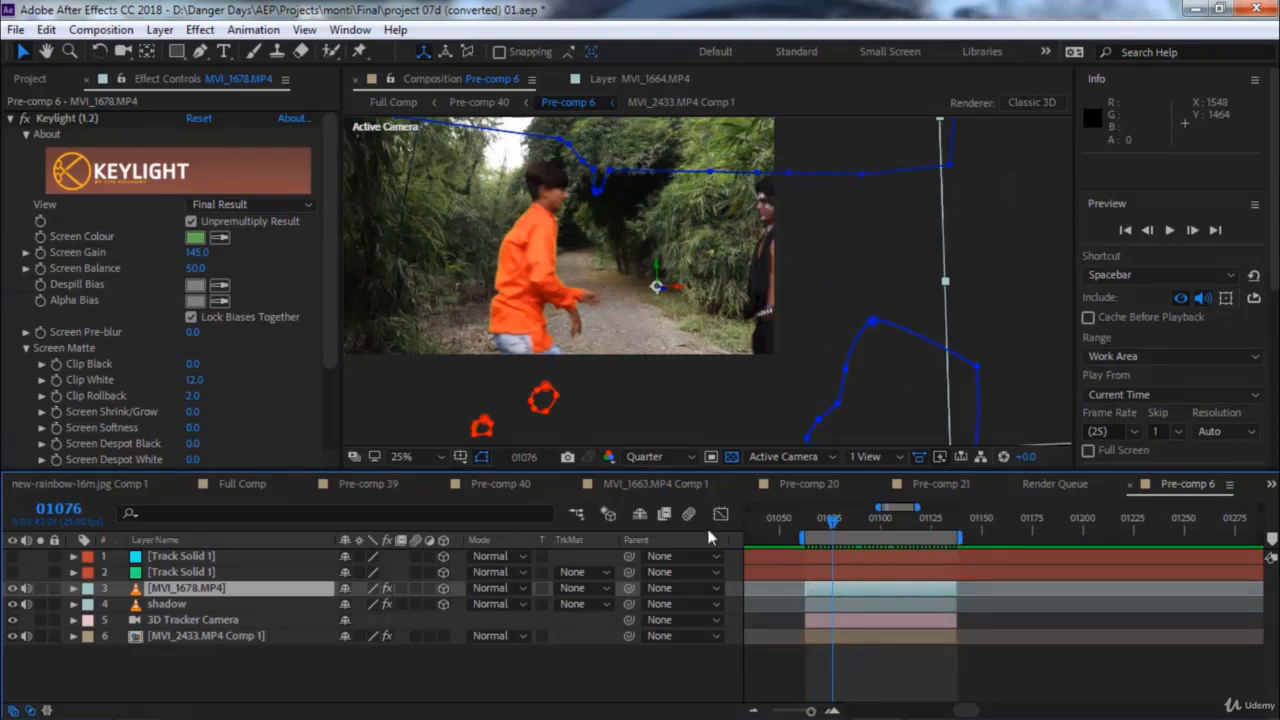
Select the MVI_2433.MP4 Comp 1 background layer and toggle its visibility off and on to inspect it.
{"action": "left_click", "coordinate": [198, 639]}
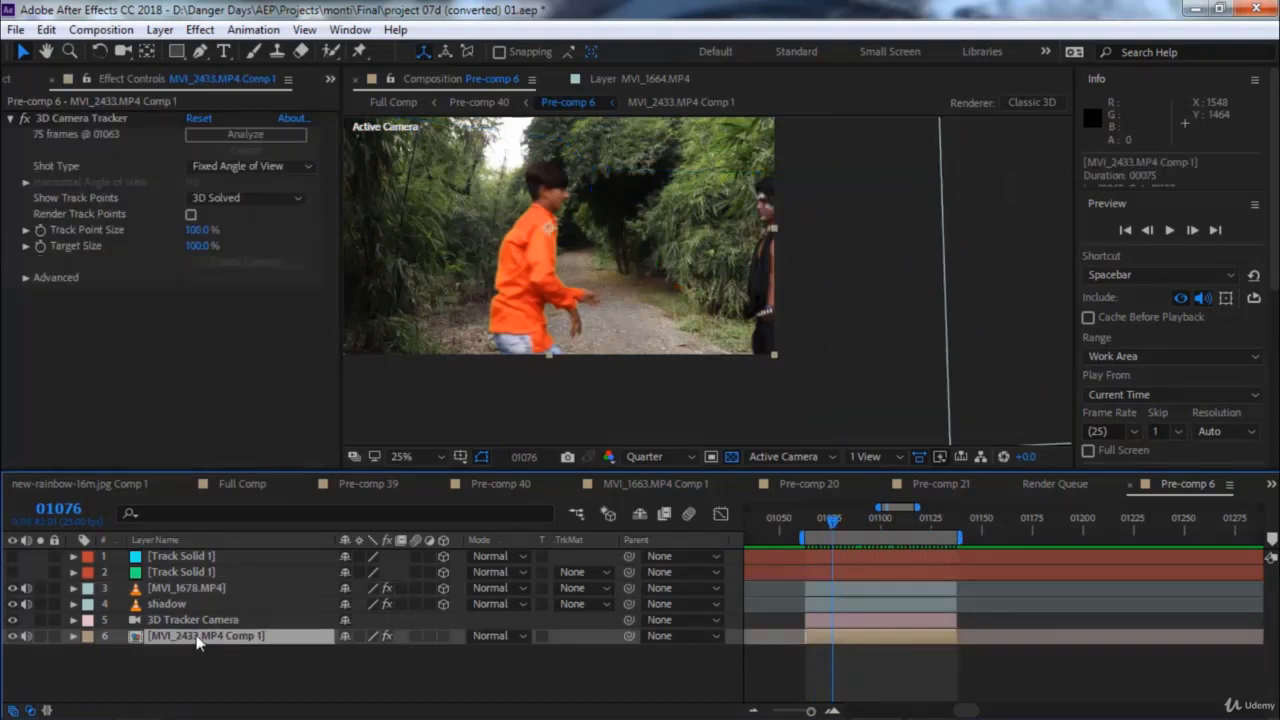
{"action": "left_click", "coordinate": [12, 636]}
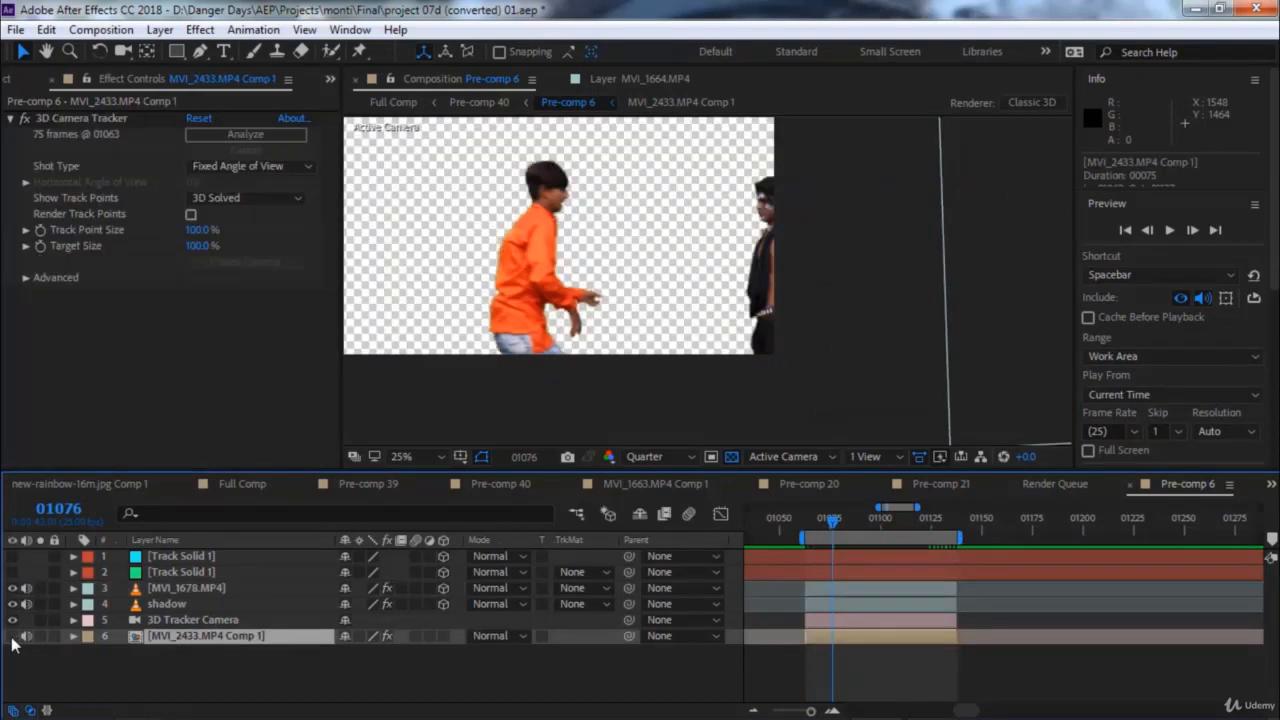
{"action": "left_click", "coordinate": [12, 636]}
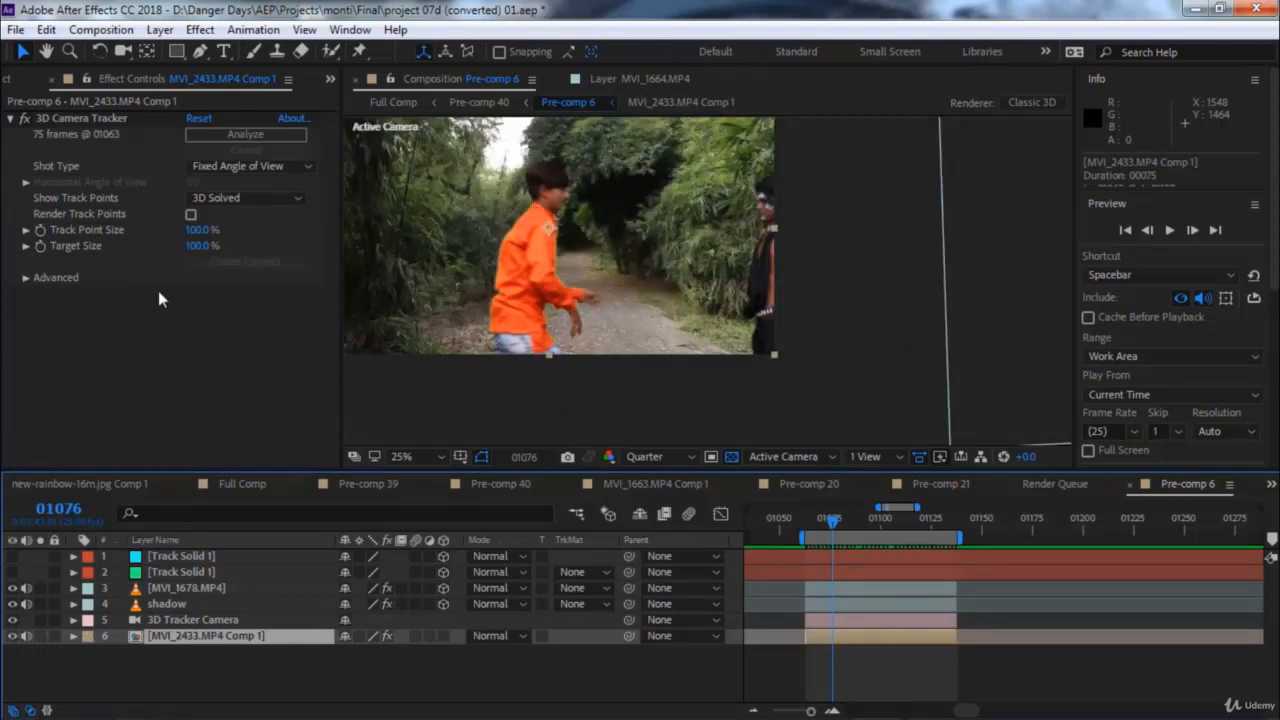
Create a solid on the path from the 3D Camera Tracker points, check its tracking at frame 1083, and hide it.
{"action": "left_click", "coordinate": [82, 118]}
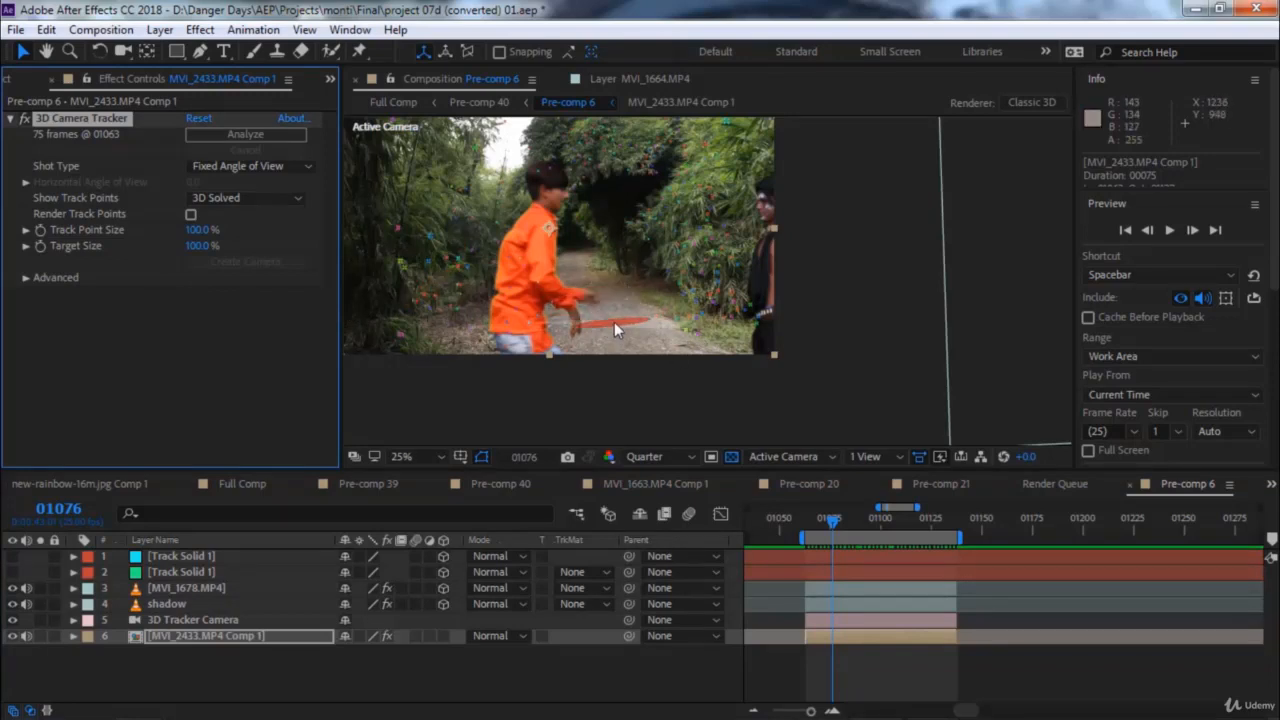
{"action": "right_click", "coordinate": [614, 323]}
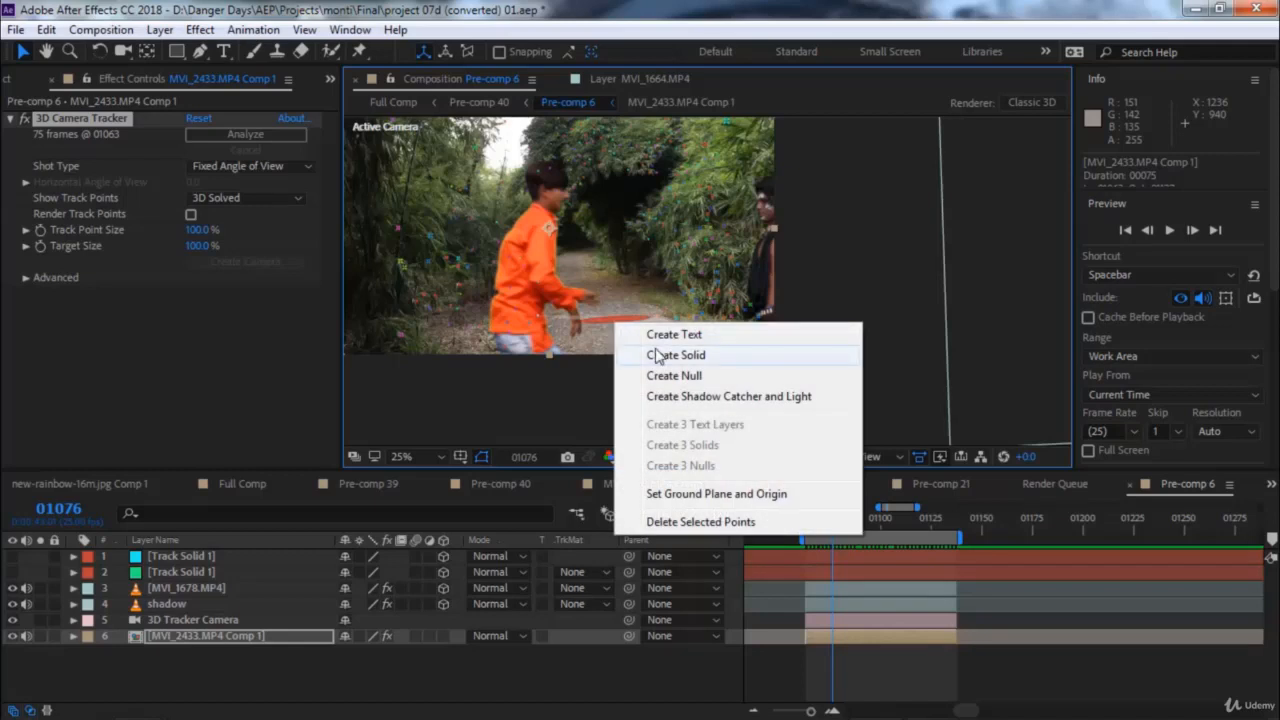
{"action": "key", "text": "Escape"}
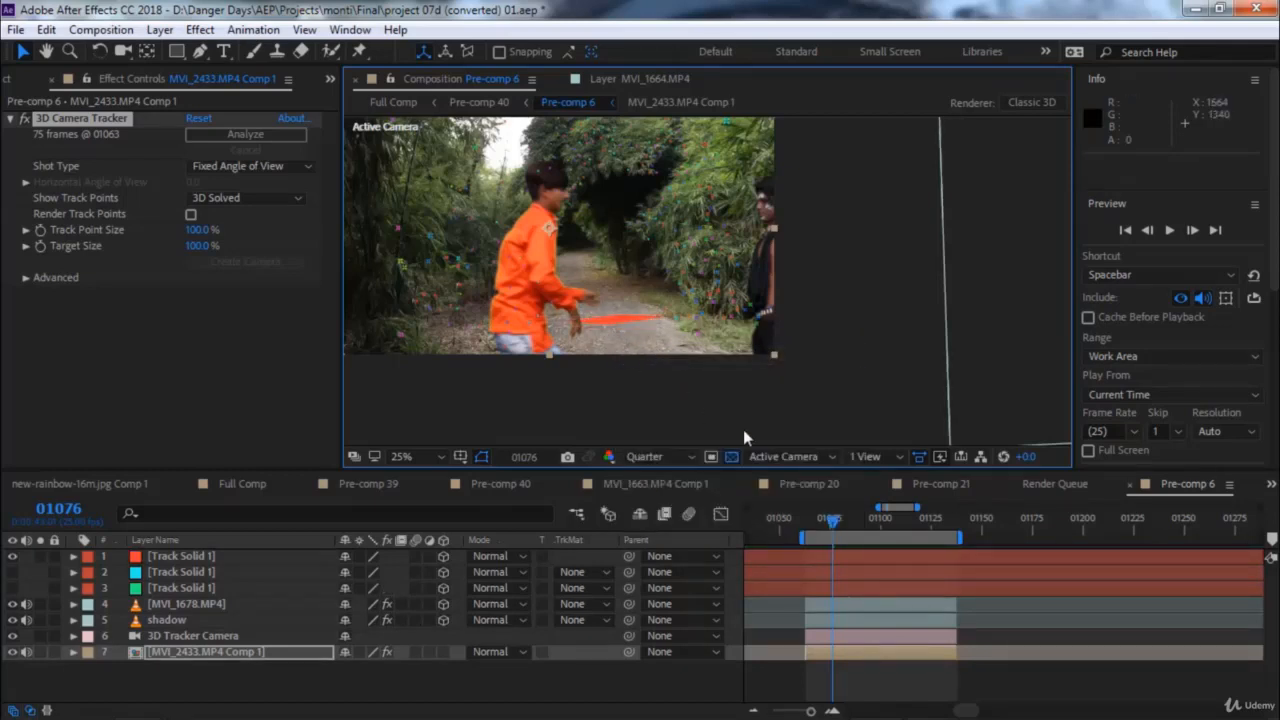
{"action": "mouse_move", "coordinate": [835, 528]}
{"action": "left_mouse_down"}
{"action": "mouse_move", "coordinate": [868, 520]}
{"action": "mouse_move", "coordinate": [847, 522]}
{"action": "left_mouse_up"}
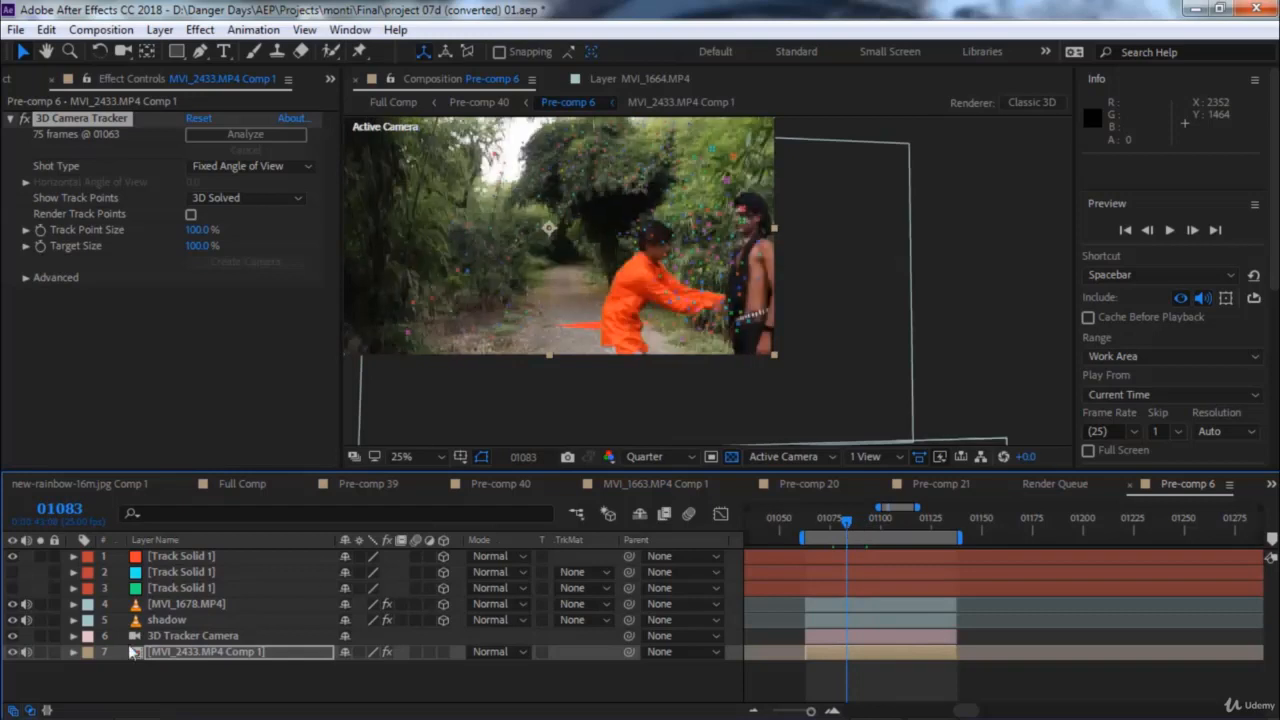
{"action": "left_click", "coordinate": [12, 557]}
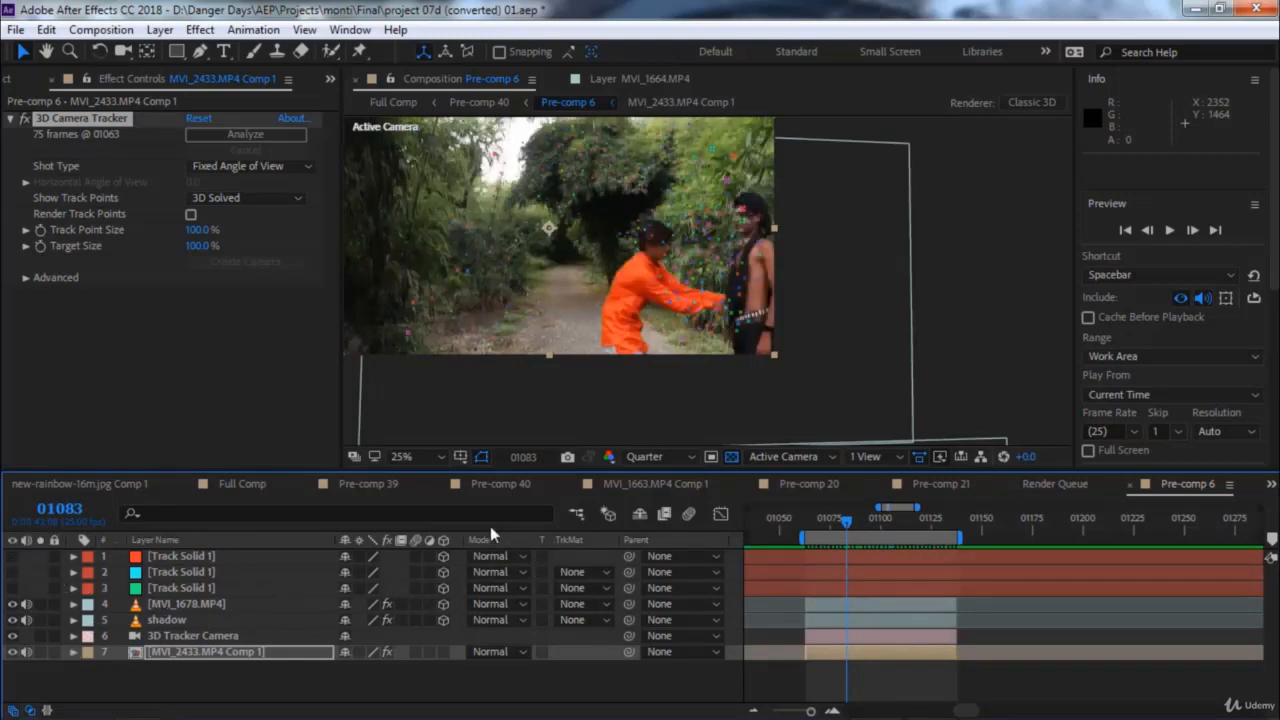
Duplicate the MVI_1678.MP4 layer, solo the copy, and turn off its 3D layer setting.
{"action": "left_click", "coordinate": [192, 604]}
{"action": "left_click", "coordinate": [40, 605]}
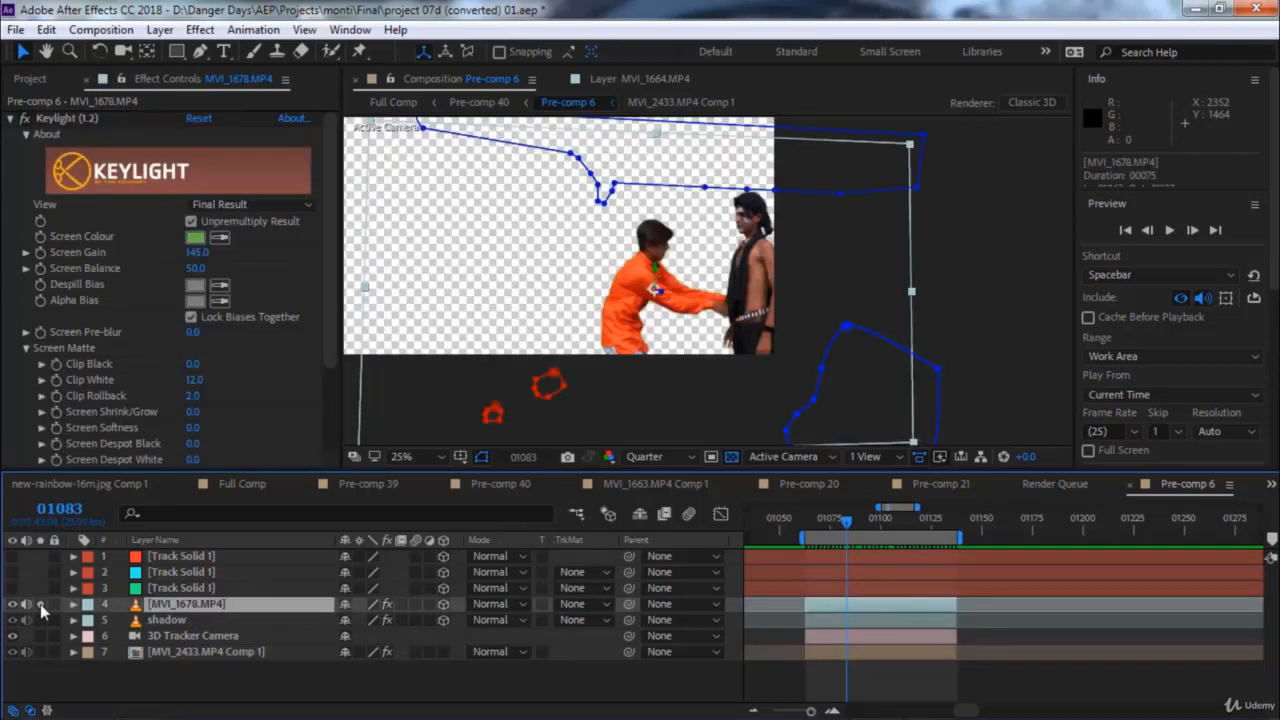
{"action": "left_click", "coordinate": [40, 604]}
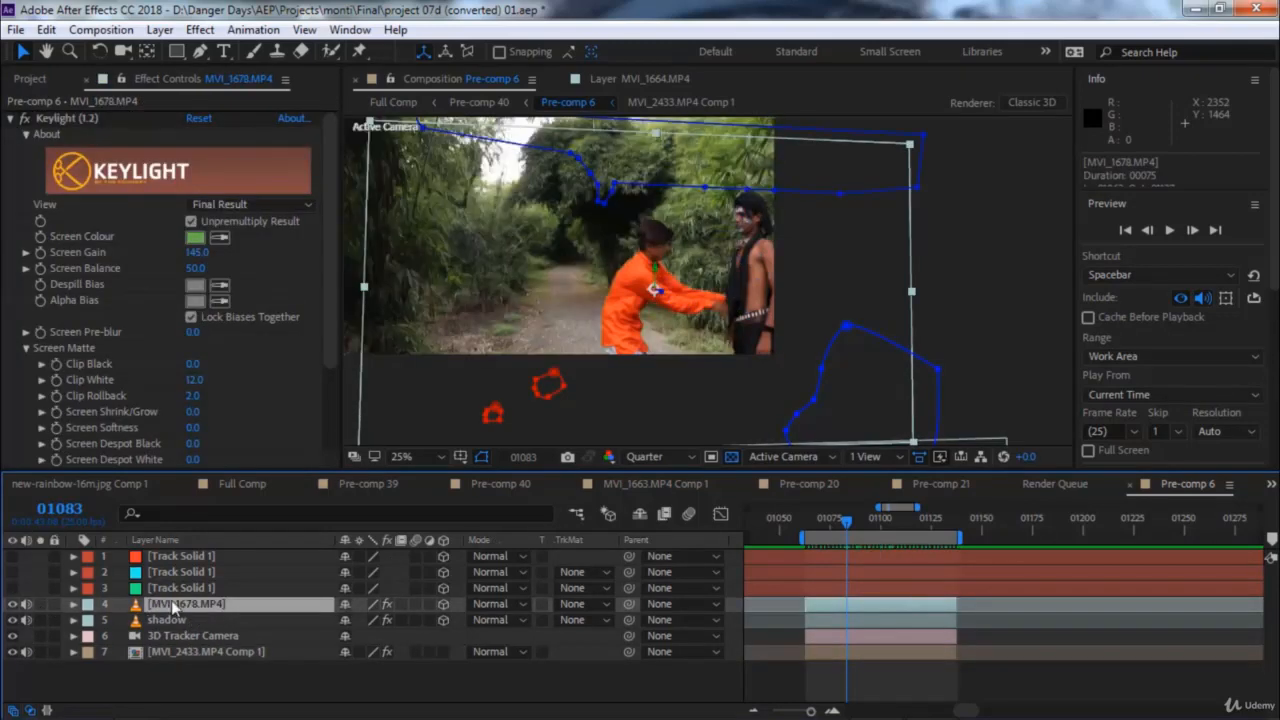
{"action": "key", "text": "ctrl+d"}
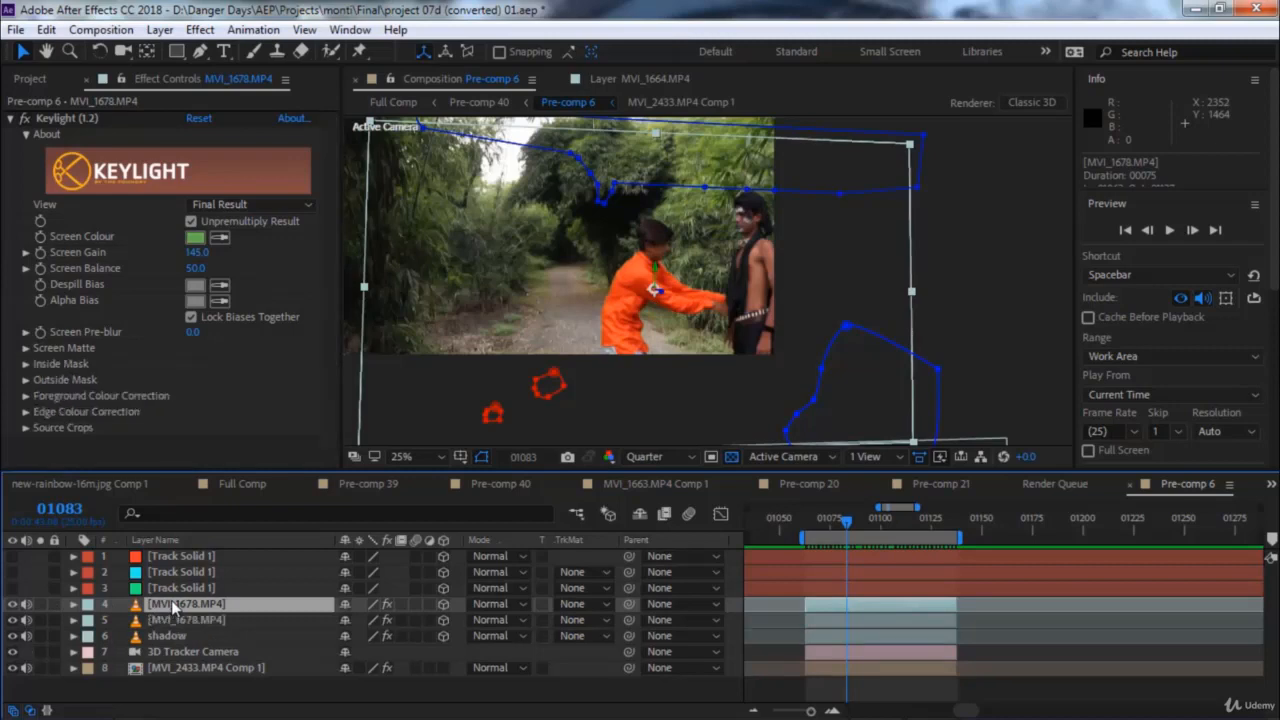
{"action": "left_click", "coordinate": [40, 604]}
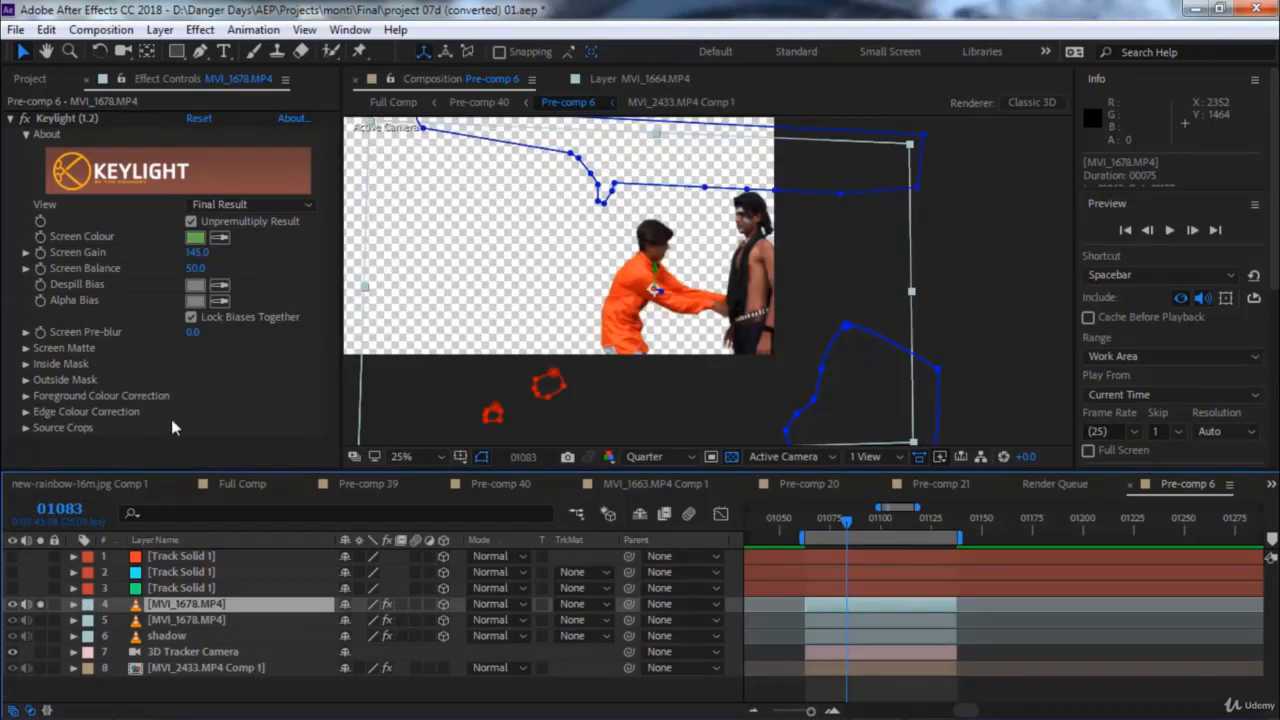
{"action": "left_click", "coordinate": [443, 605]}
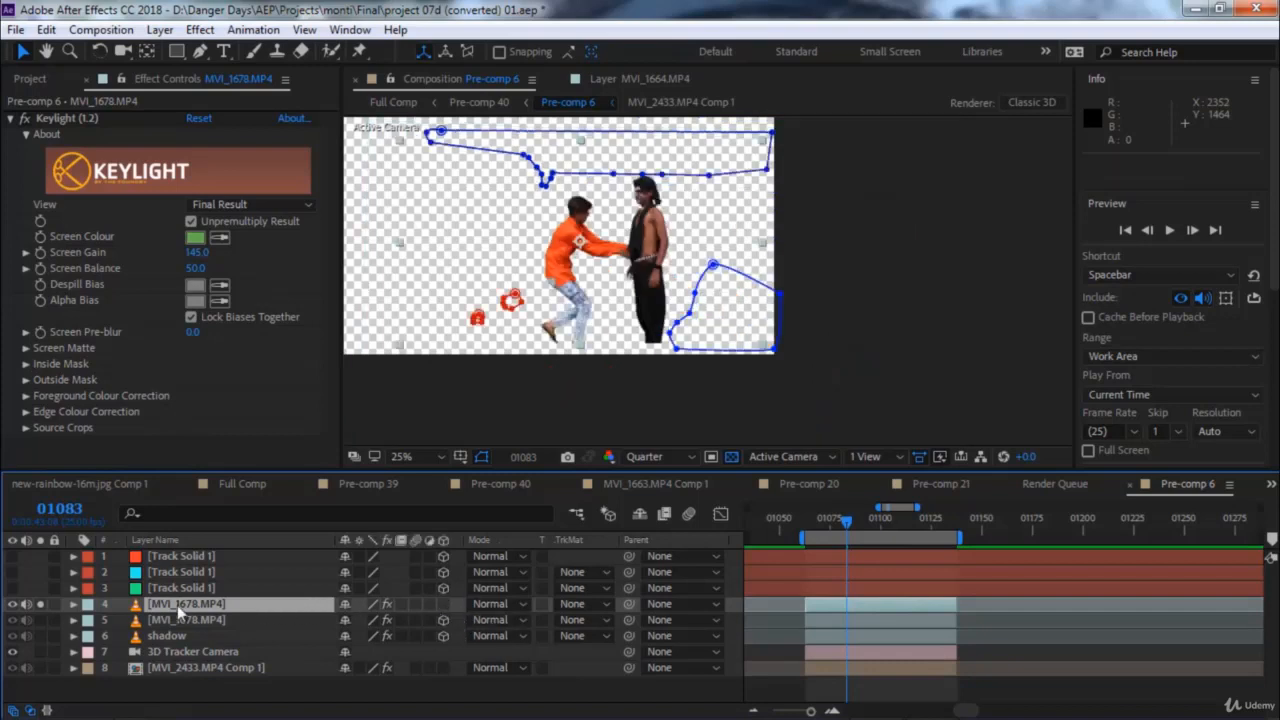
Preview the soloed MVI_1678.MP4 copy from frame 1067.
{"action": "left_click", "coordinate": [813, 524]}
{"action": "key", "text": "space"}
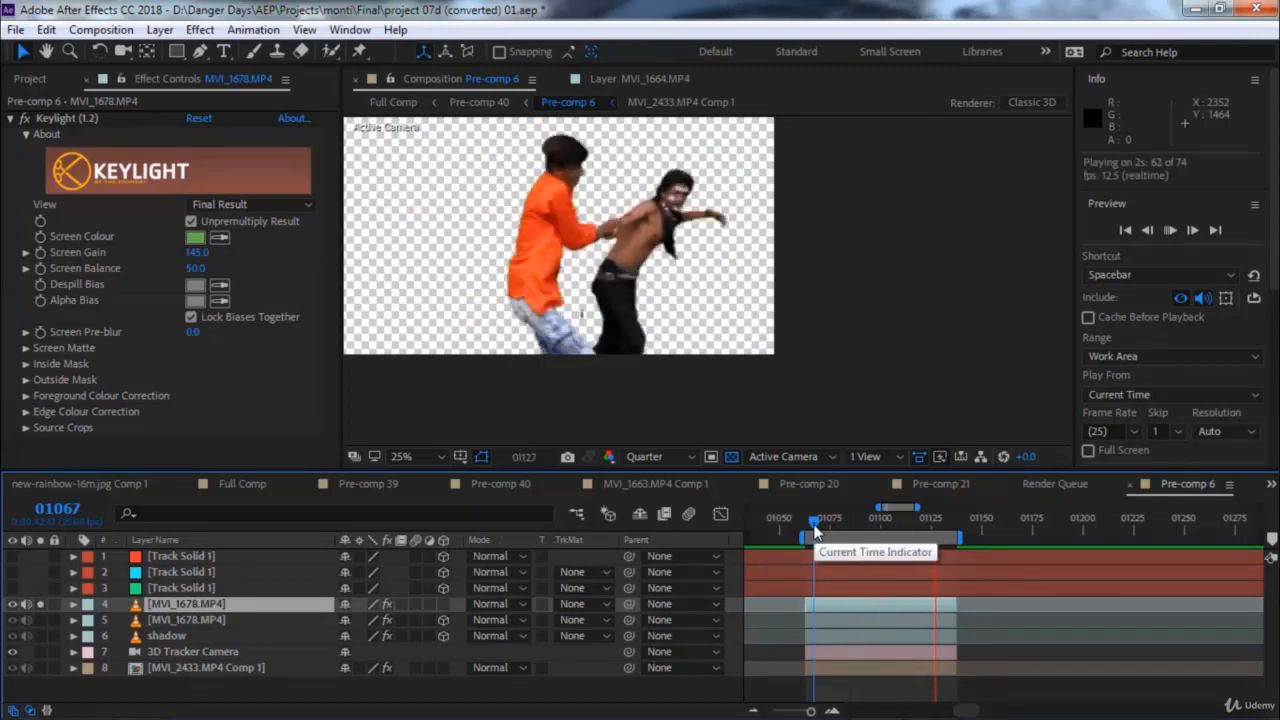
{"action": "key", "text": "space"}
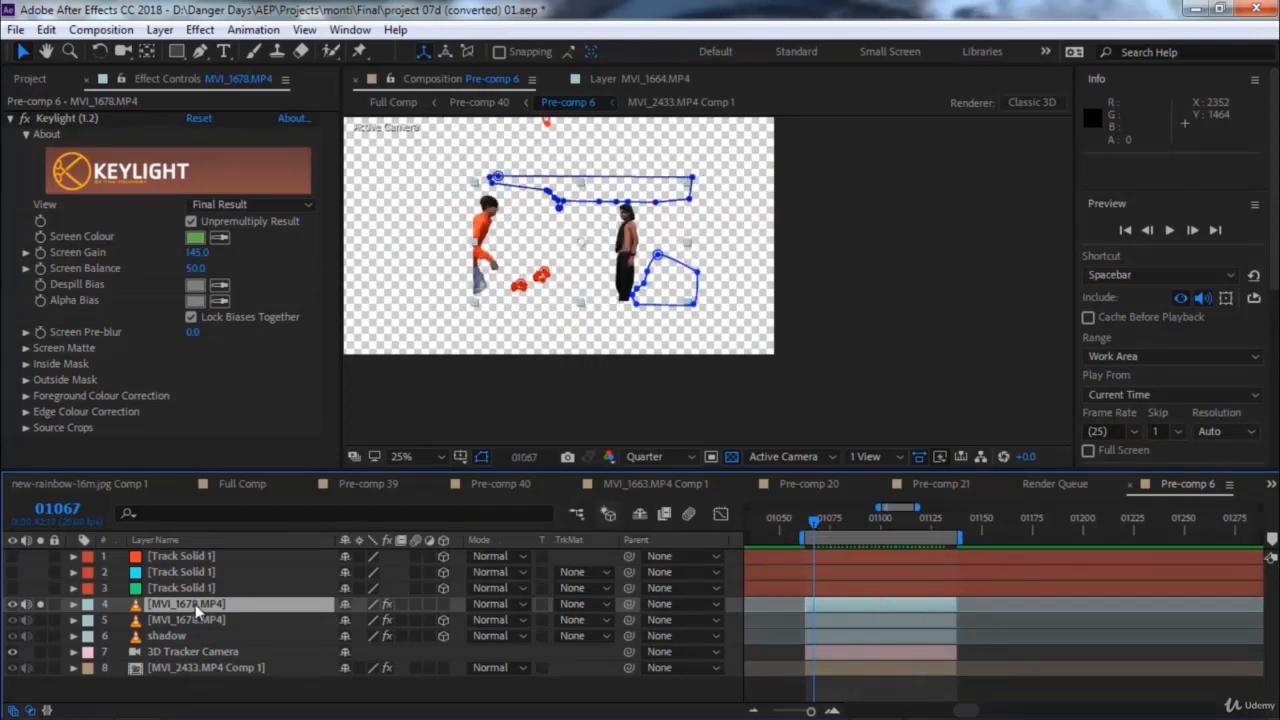
Reset the Scale and Position properties of the soloed MVI_1678.MP4 copy to their defaults.
{"action": "left_click", "coordinate": [195, 604]}
{"action": "key", "text": "p"}
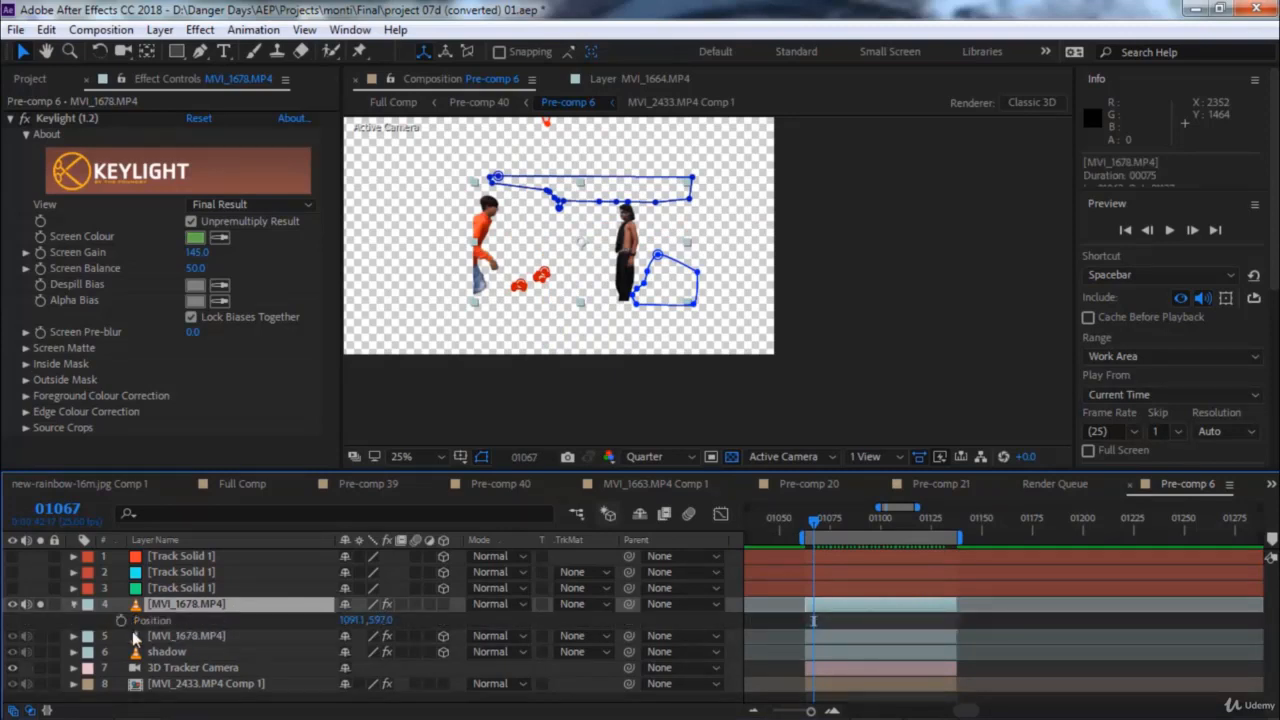
{"action": "key", "text": "s"}
{"action": "left_click", "coordinate": [122, 622]}
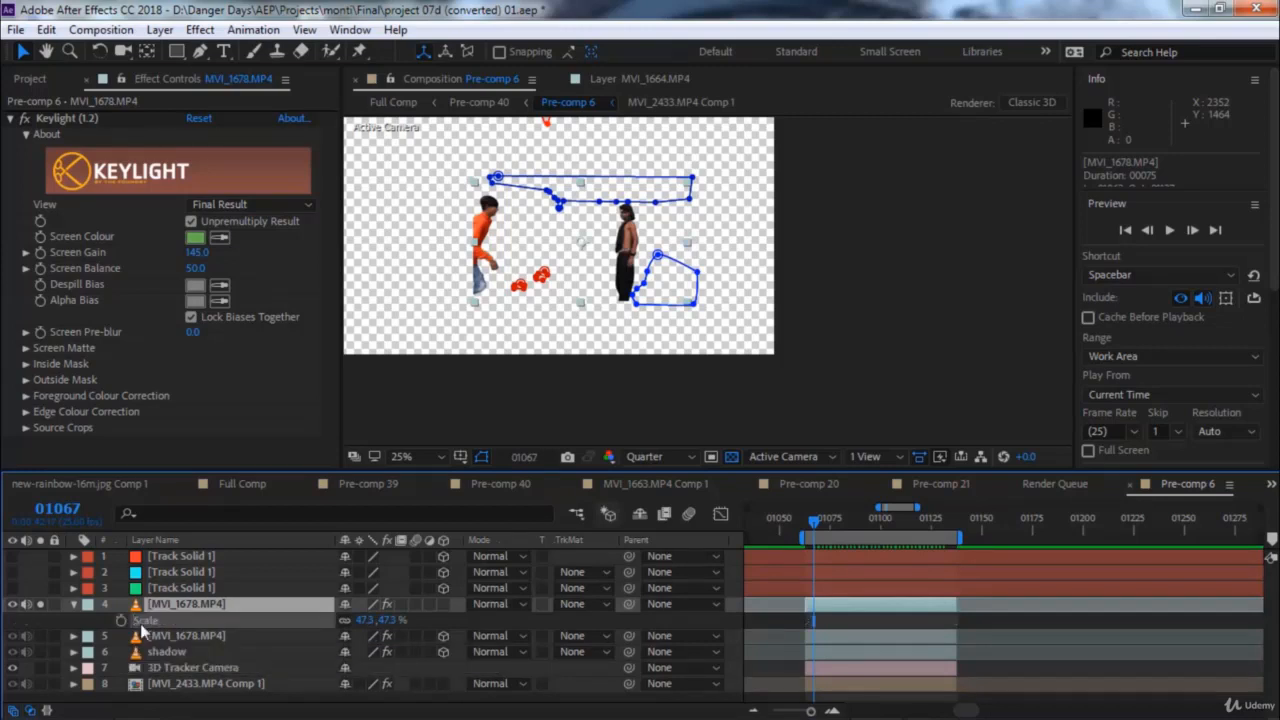
{"action": "right_click", "coordinate": [179, 622]}
{"action": "left_click", "coordinate": [226, 546]}
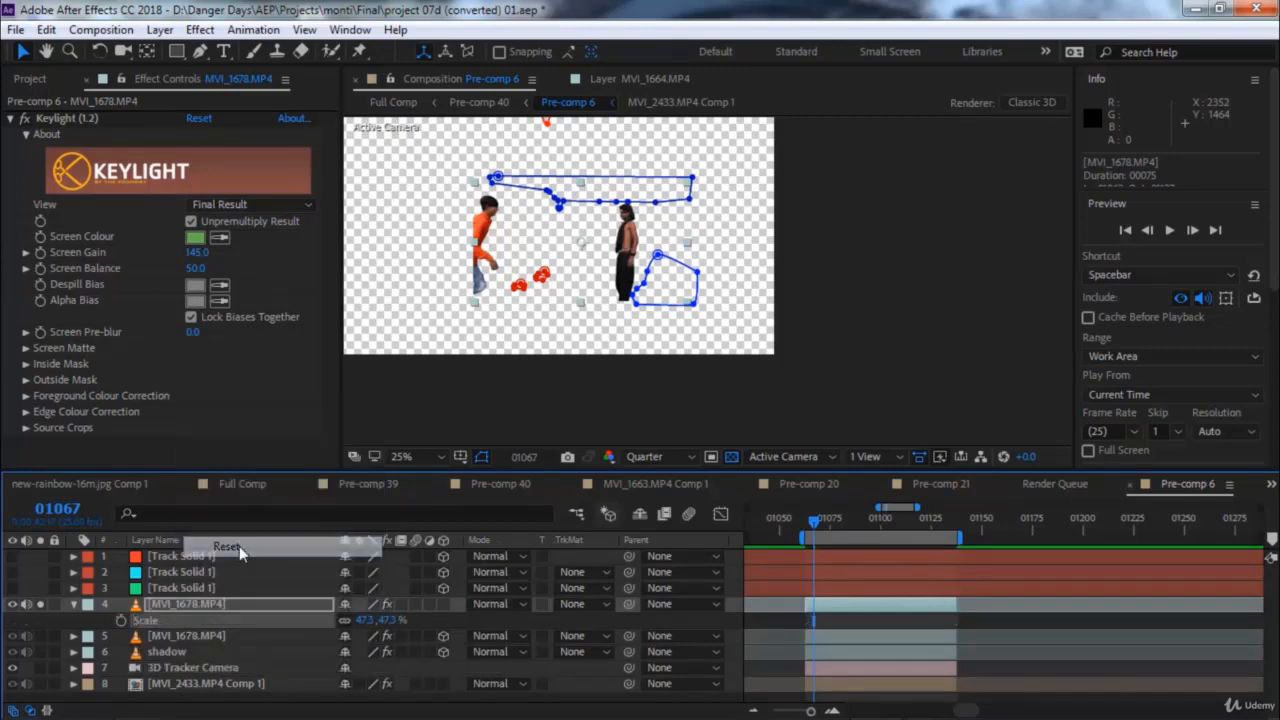
{"action": "left_click", "coordinate": [203, 605]}
{"action": "key", "text": "p"}
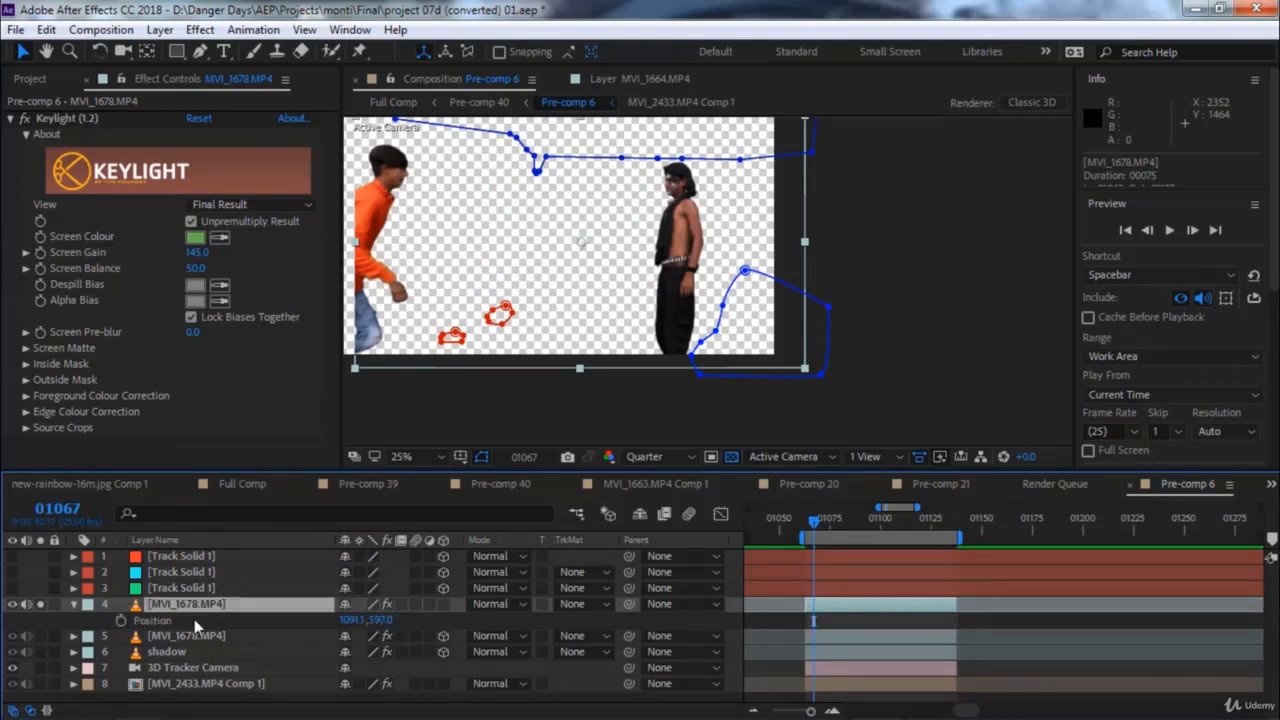
{"action": "right_click", "coordinate": [194, 619]}
{"action": "left_click", "coordinate": [230, 545]}
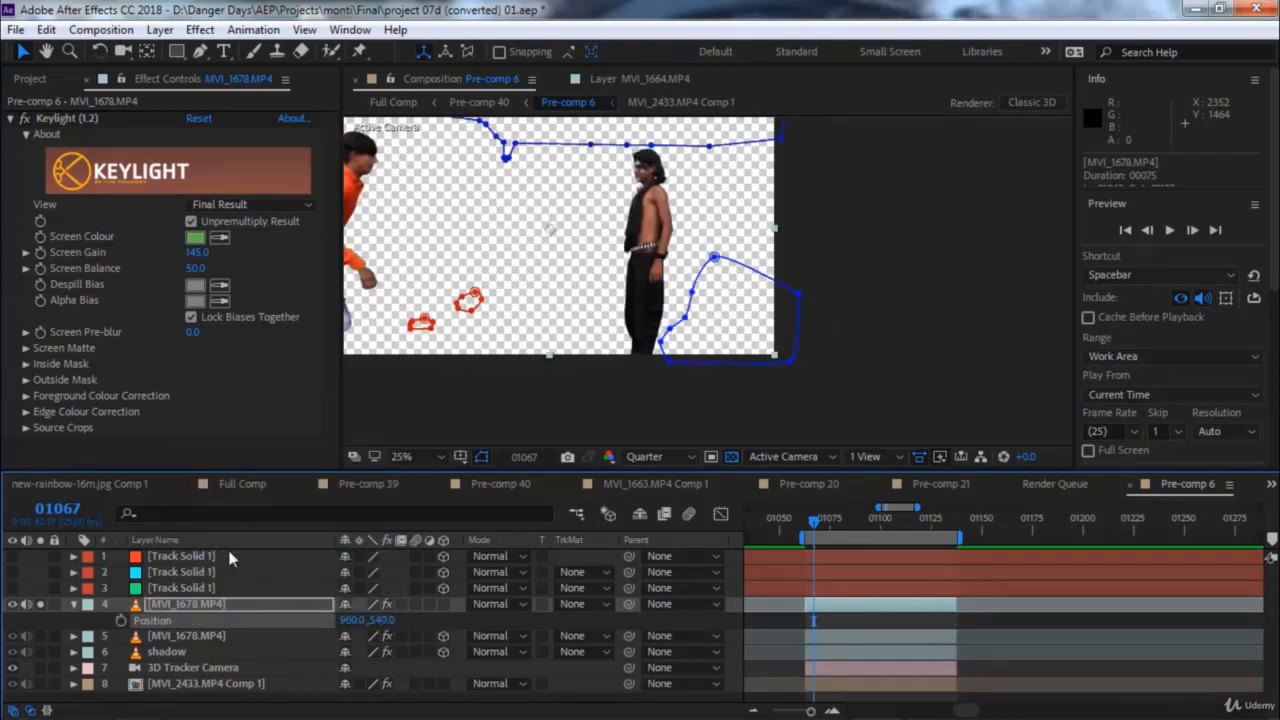
Disable Keylight on the soloed MVI_1678.MP4 copy and preview the original green-screen footage.
{"action": "key", "text": "space"}
{"action": "left_click_drag", "start_coordinate": [601, 375], "coordinate": [698, 406]}
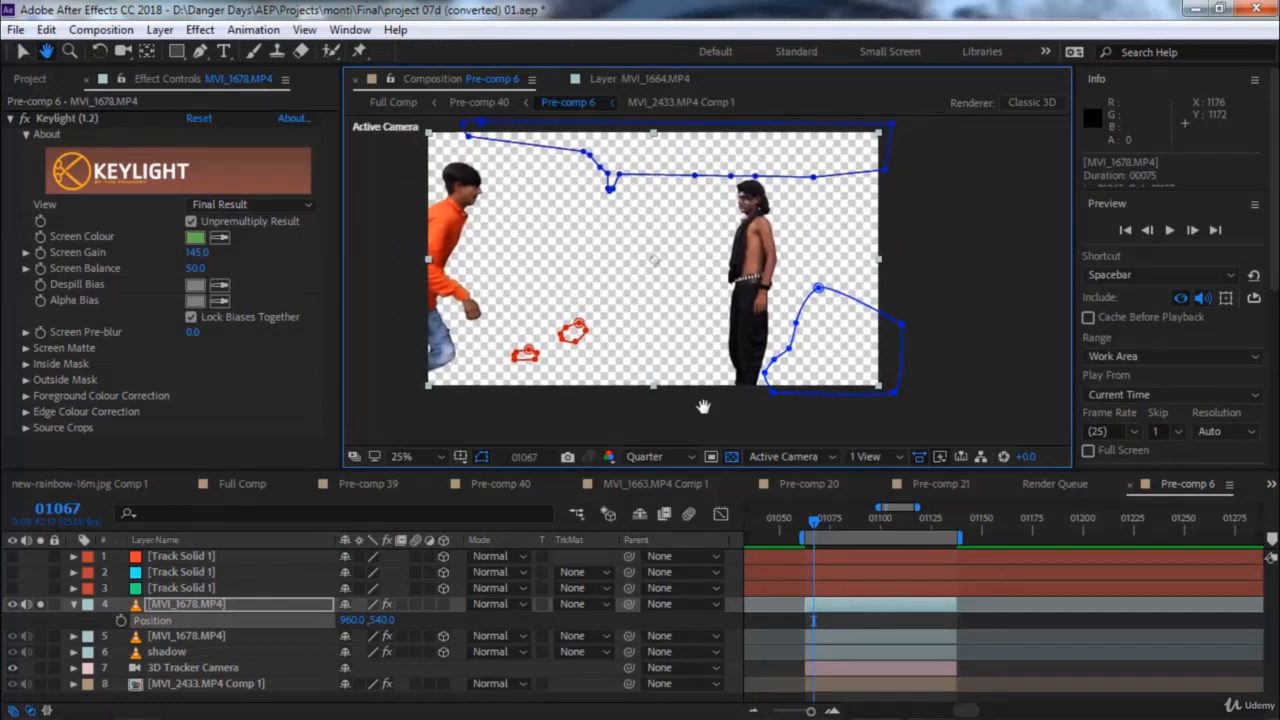
{"action": "left_click", "coordinate": [24, 118]}
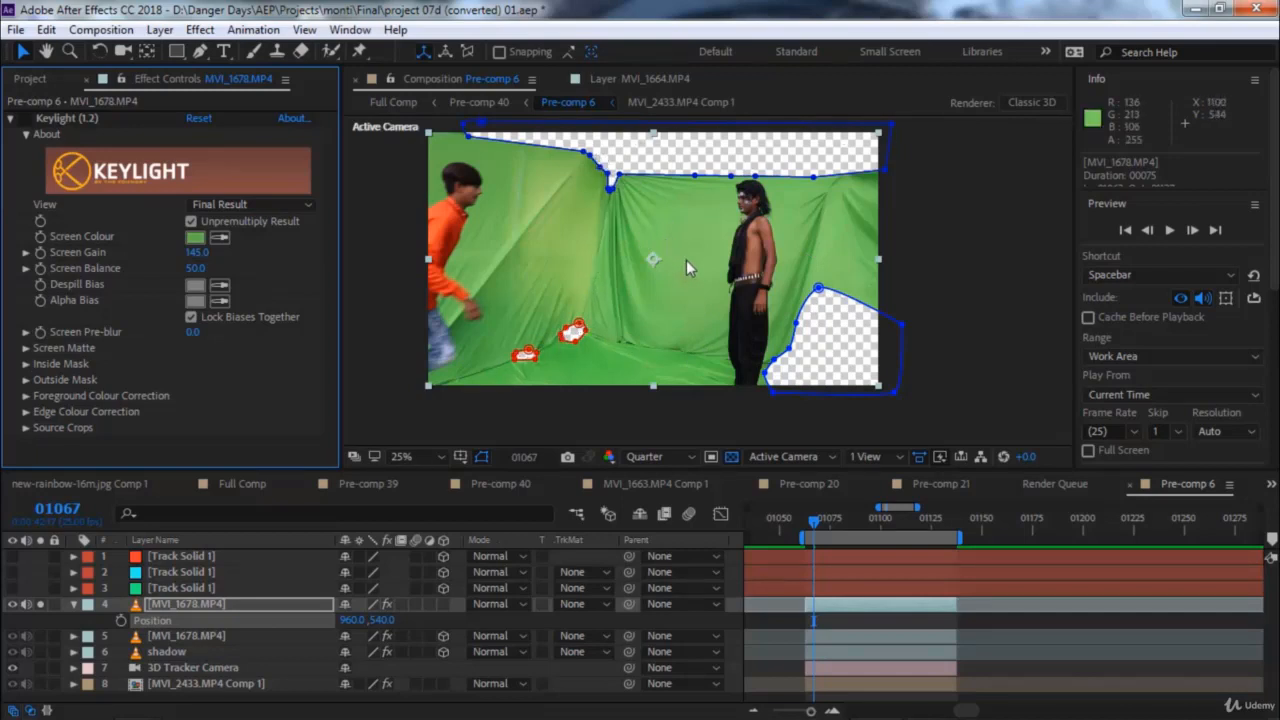
{"action": "key", "text": "space"}
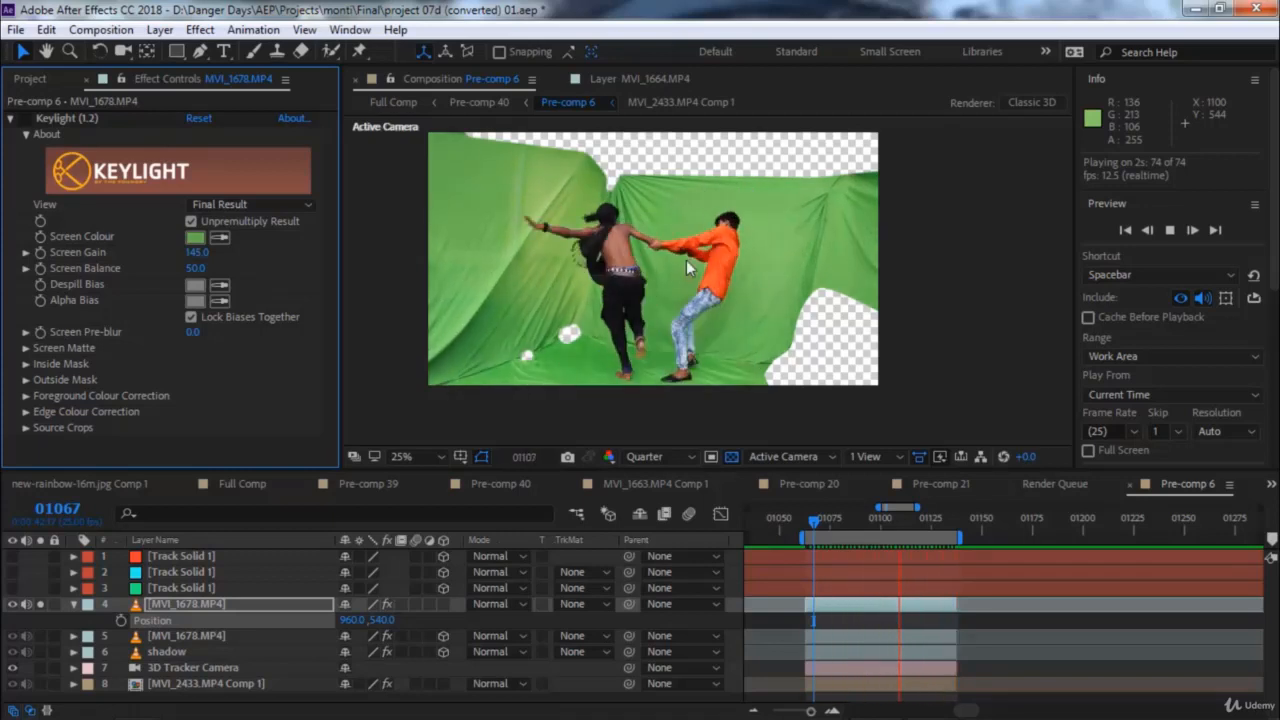
Go to frame 1083, unsolo the MVI_1678.MP4 copy, and delete it.
{"action": "left_click", "coordinate": [846, 516]}
{"action": "left_click", "coordinate": [40, 604]}
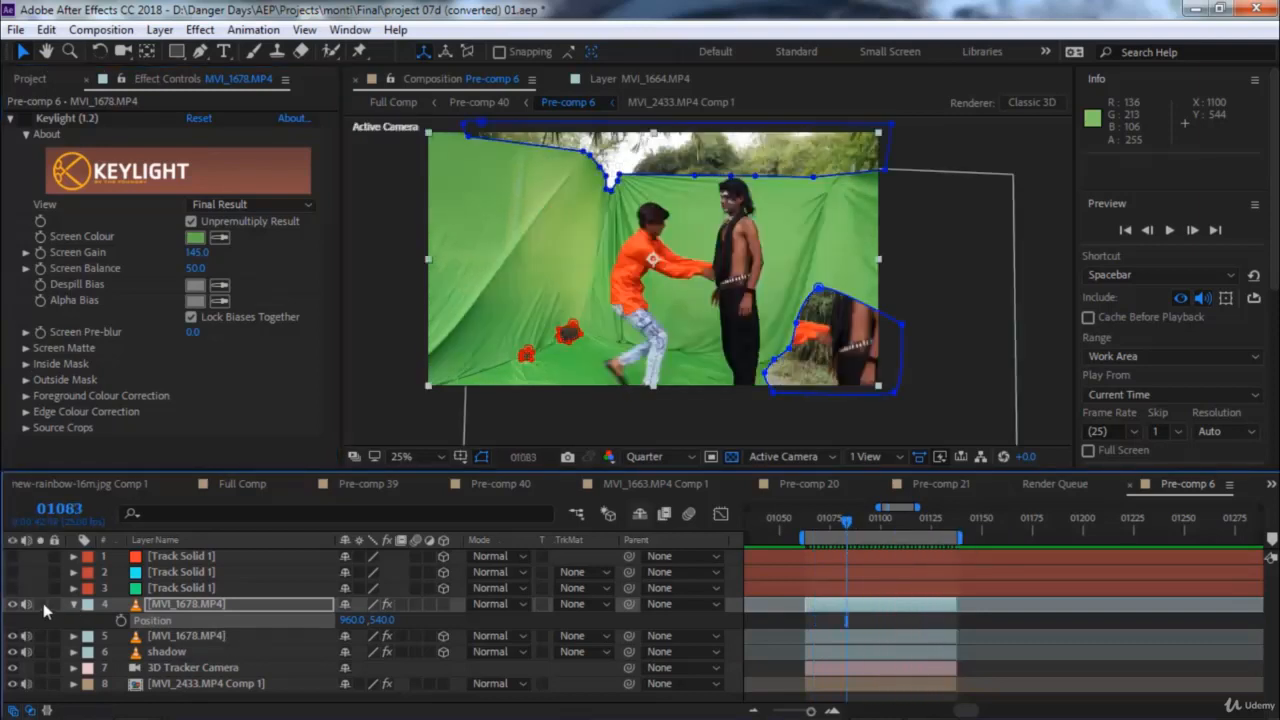
{"action": "left_click", "coordinate": [170, 603]}
{"action": "key", "text": "Delete"}
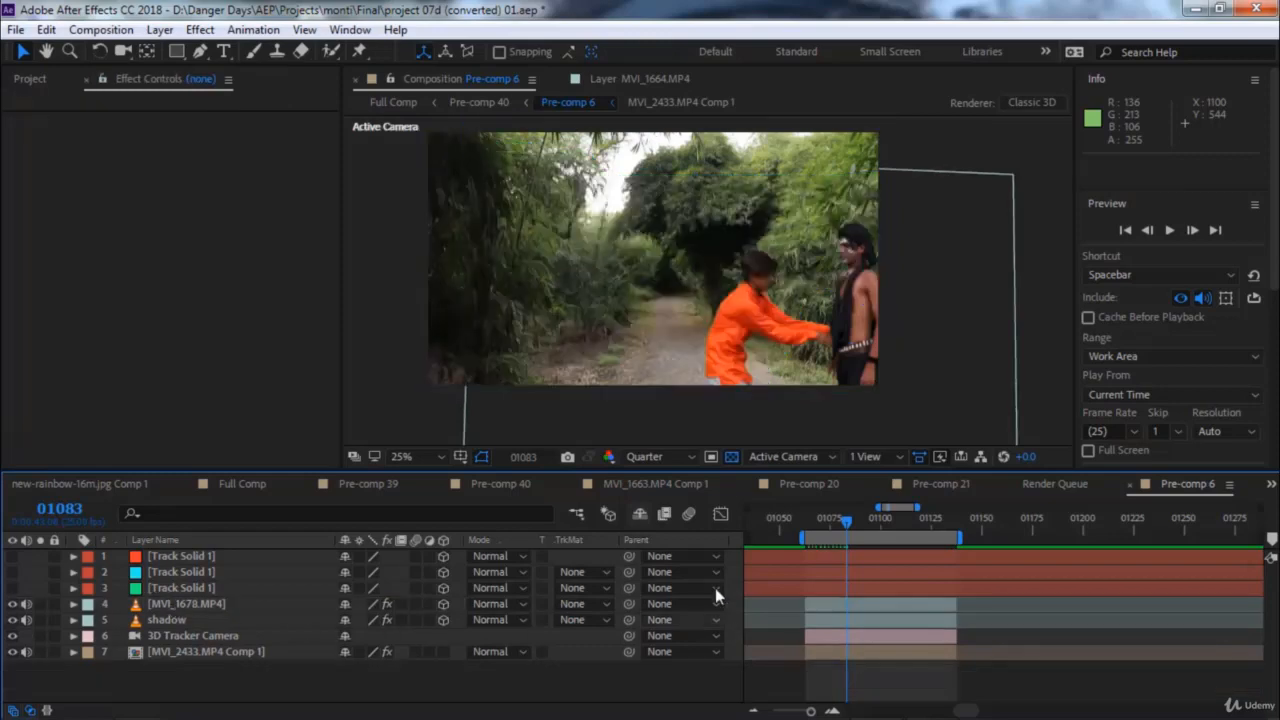
Preview the composited Pre-comp 6 shot from frame 1065.
{"action": "left_click_drag", "start_coordinate": [817, 522], "coordinate": [810, 524]}
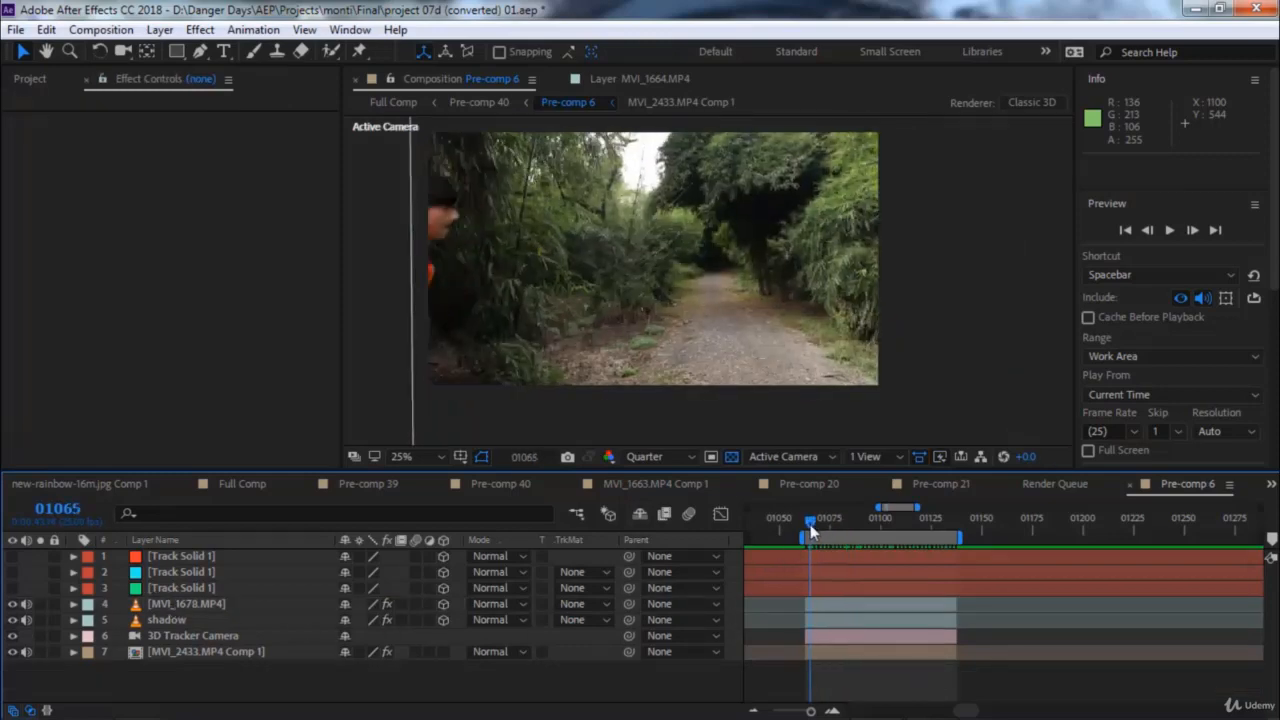
{"action": "key", "text": "space"}
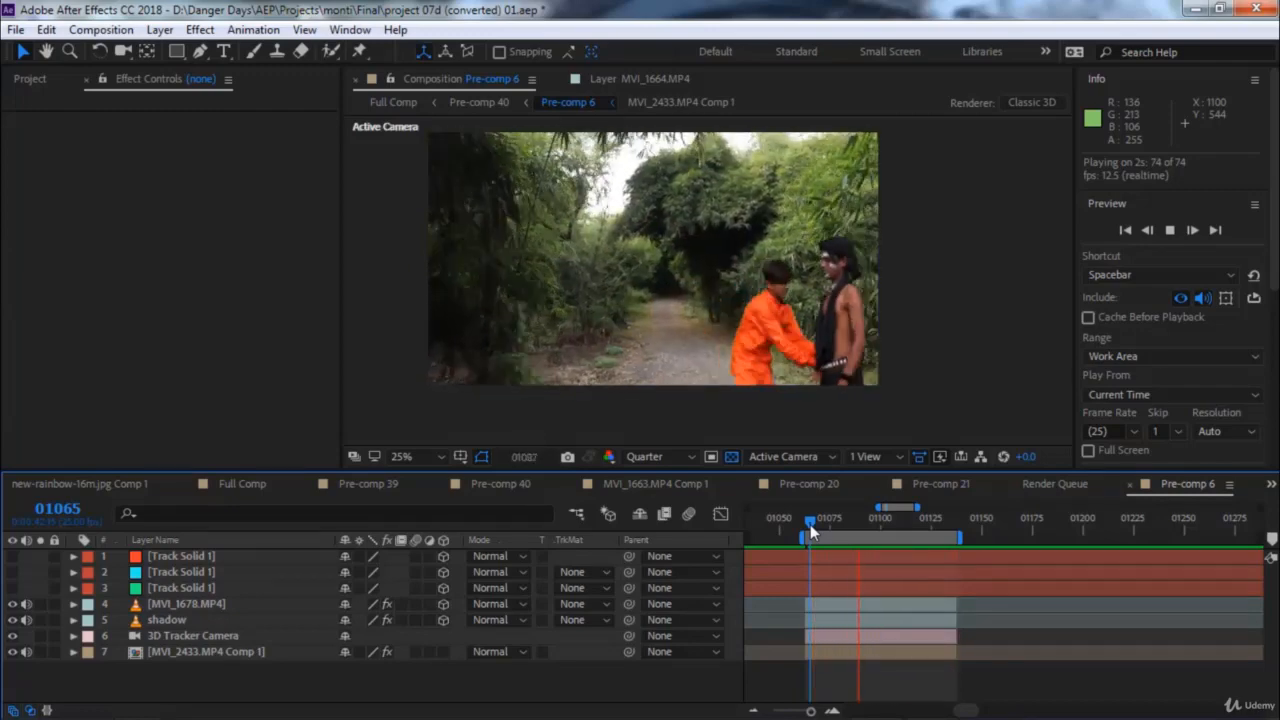
{"action": "key", "text": "space"}
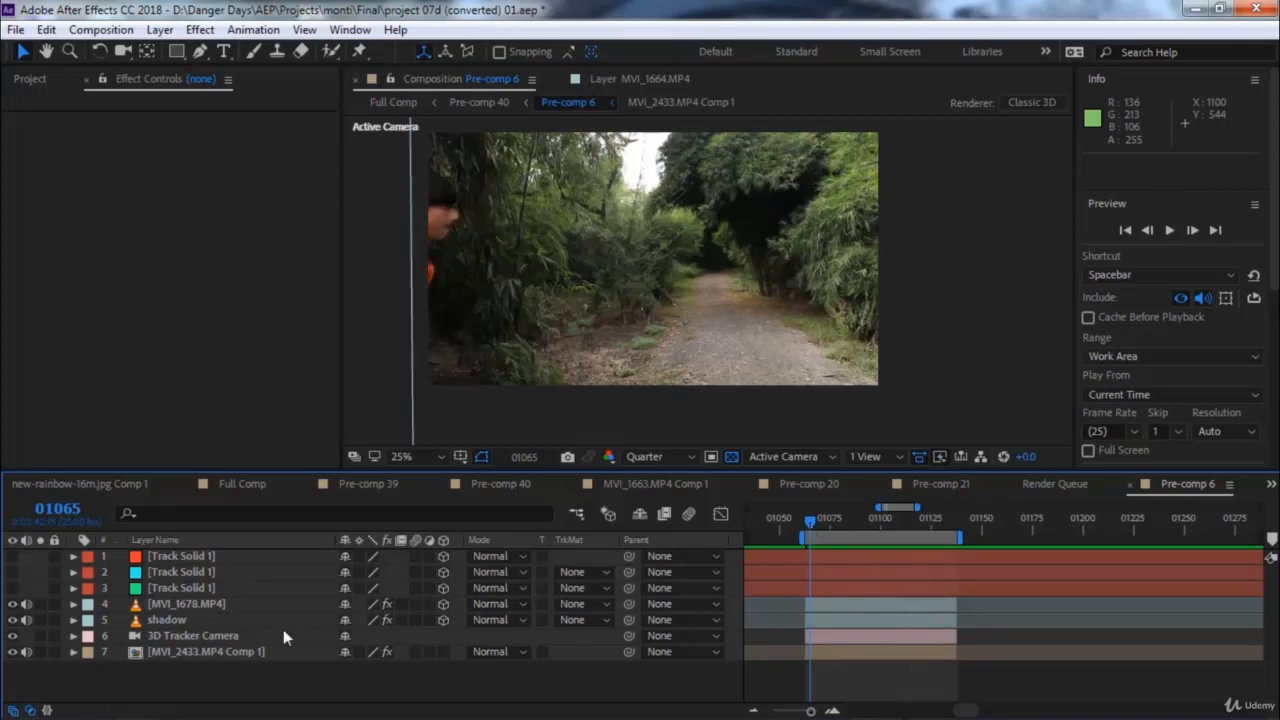
Duplicate the MVI_1678.MP4 layer, hide the lower of the two layers, and select the upper copy.
{"action": "left_click", "coordinate": [171, 606]}
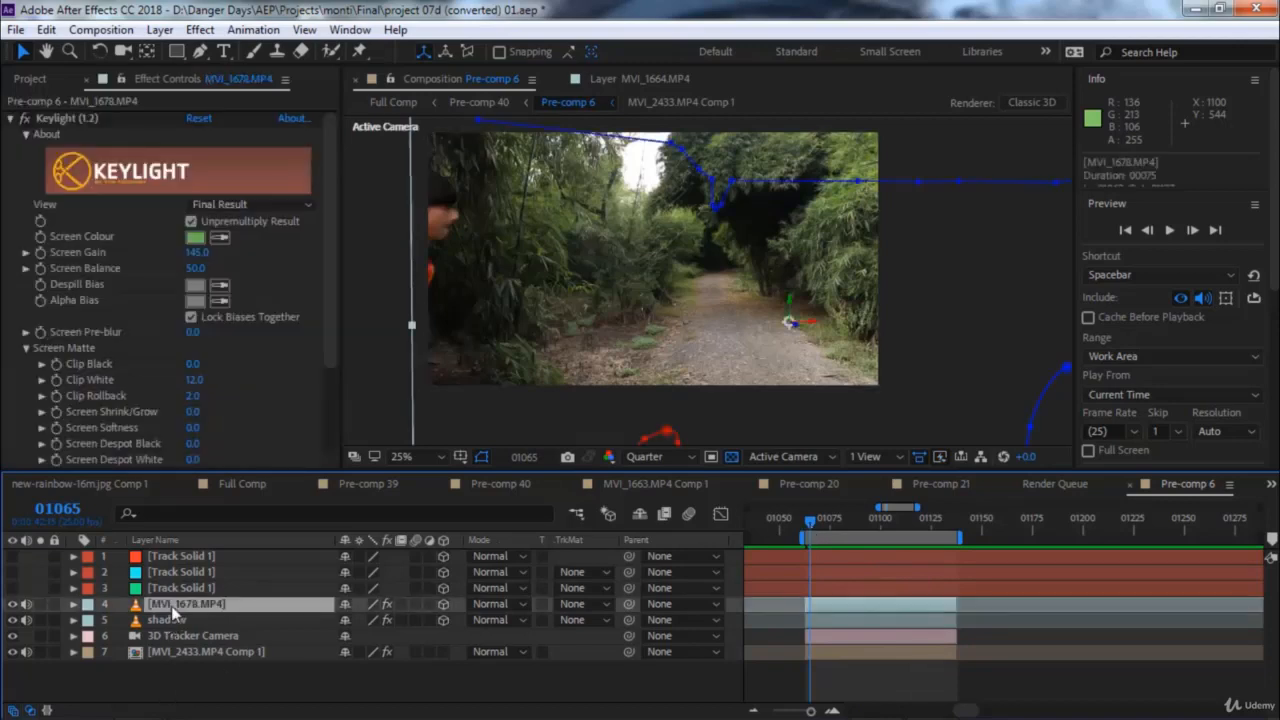
{"action": "key", "text": "ctrl+d"}
{"action": "left_click", "coordinate": [171, 618]}
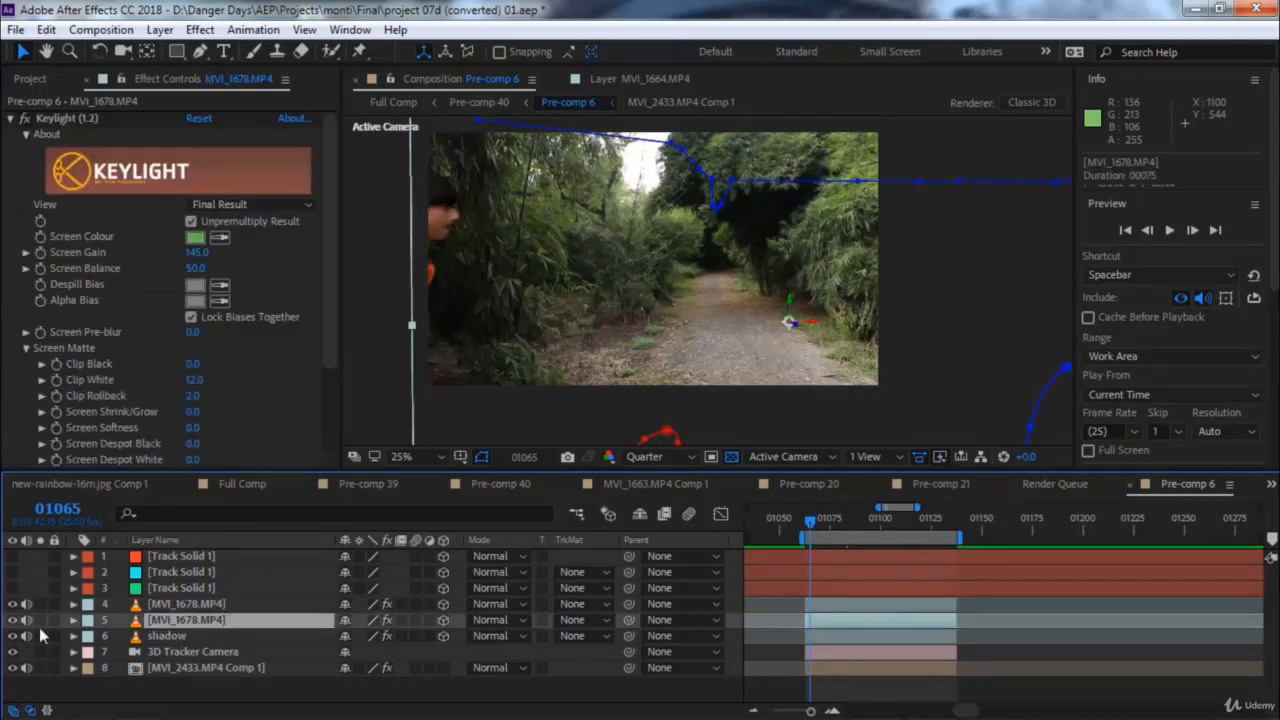
{"action": "left_click", "coordinate": [13, 621]}
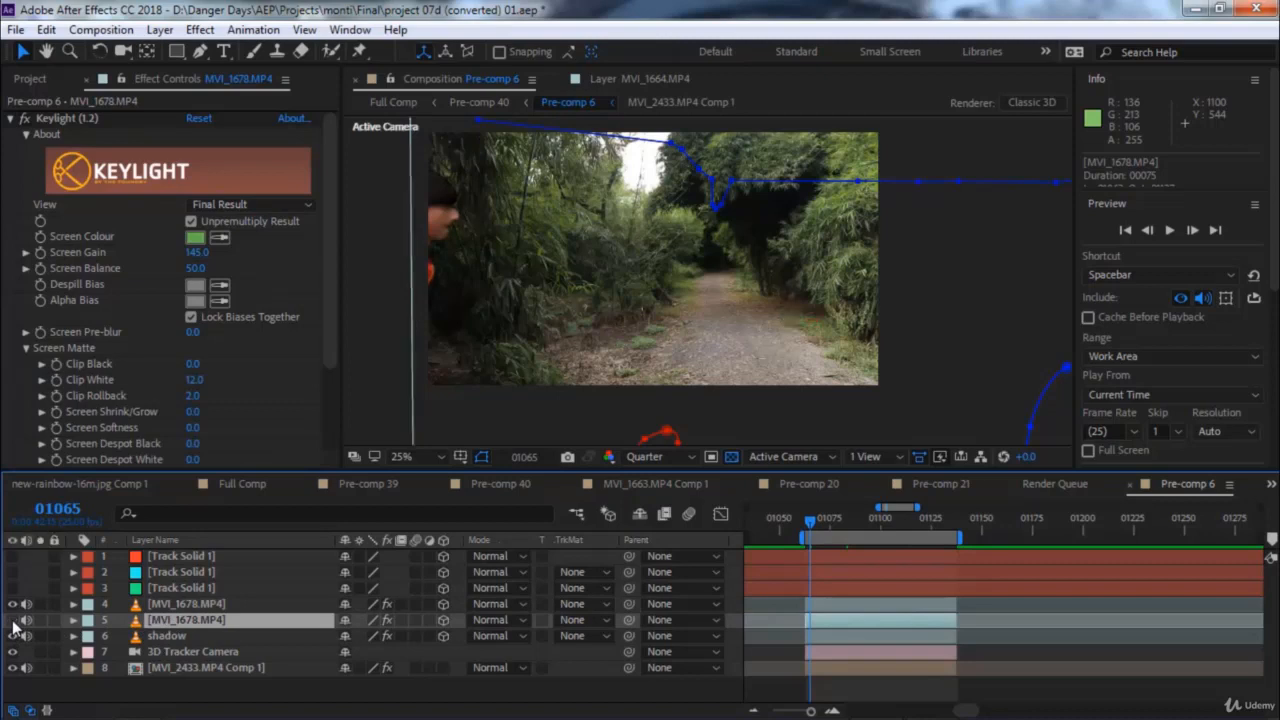
{"action": "left_click", "coordinate": [175, 604]}
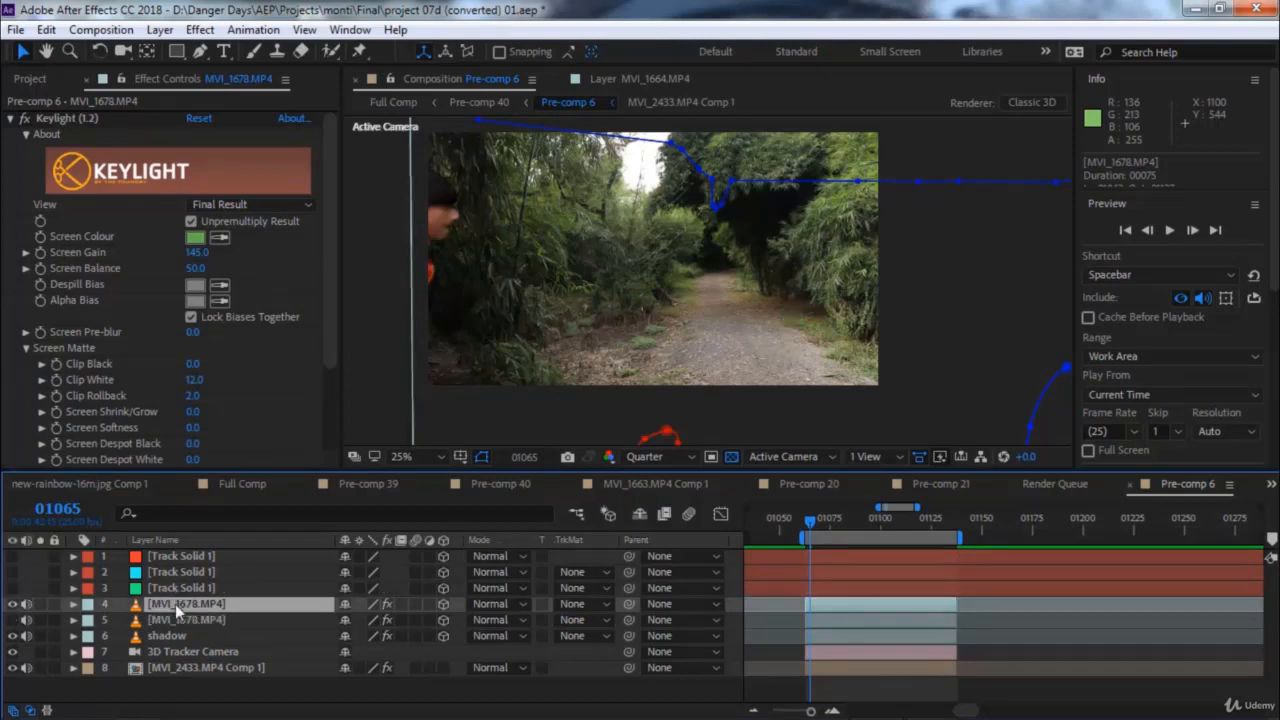
Toggle the upper MVI_1678.MP4 copy's 3D layer setting off and on, and scrub to frame 1105 and back to 1066.
{"action": "left_click", "coordinate": [443, 604]}
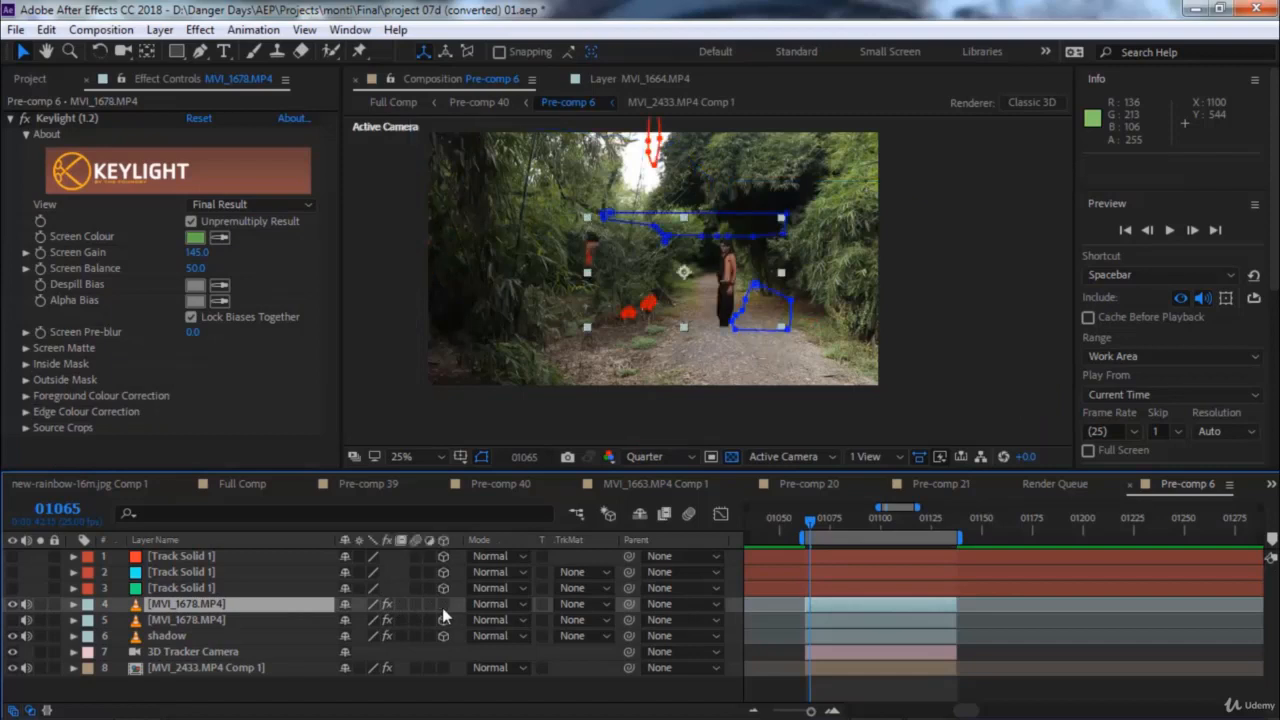
{"action": "left_click", "coordinate": [229, 612]}
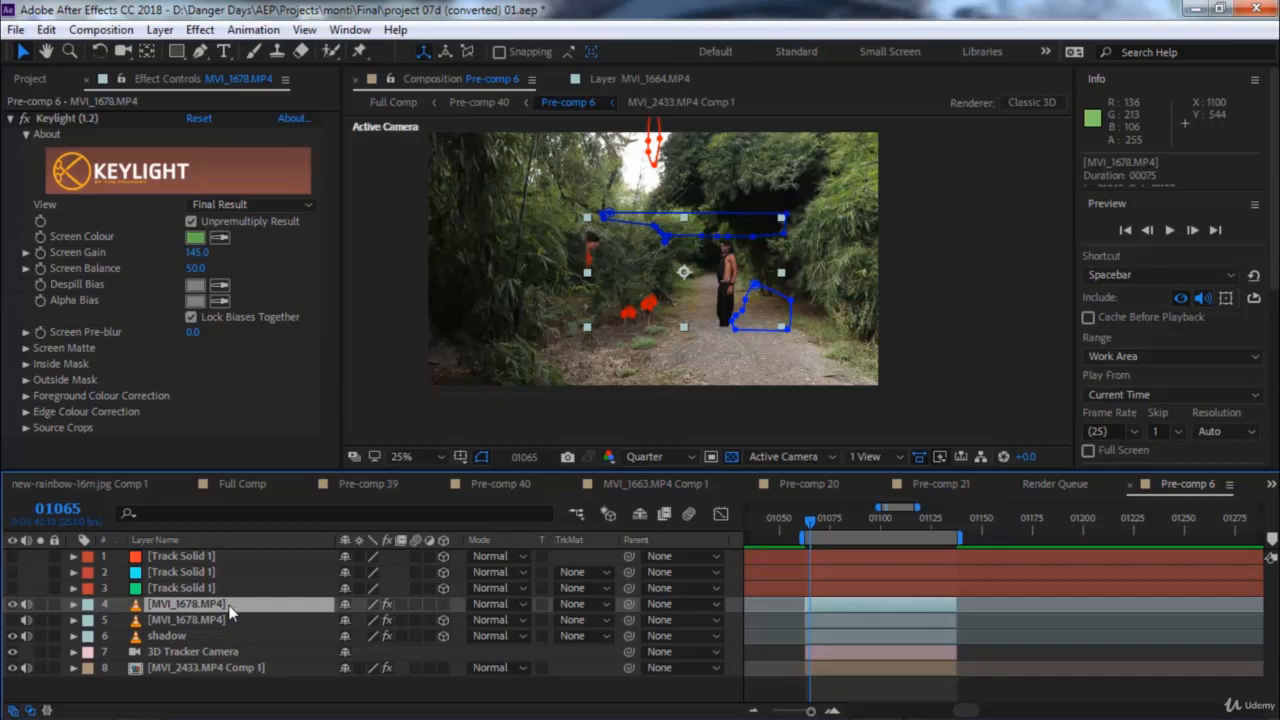
{"action": "left_click", "coordinate": [443, 604]}
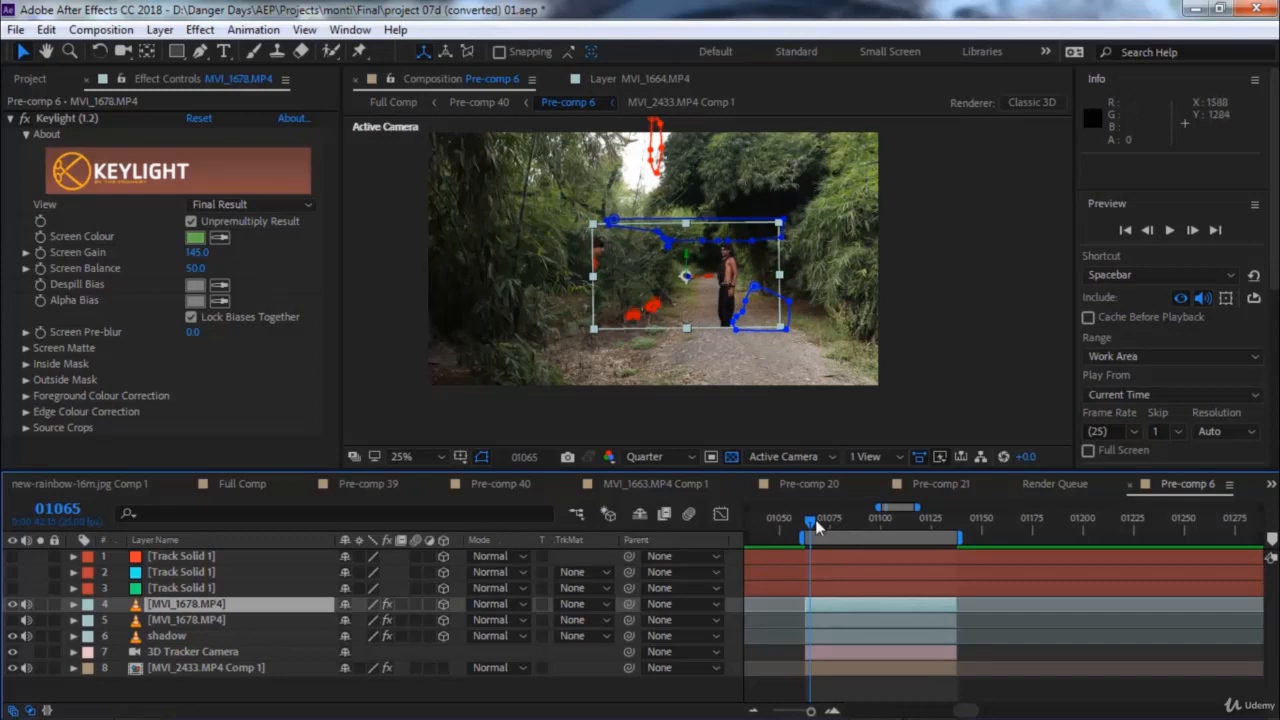
{"action": "left_click_drag", "start_coordinate": [815, 519], "coordinate": [895, 519]}
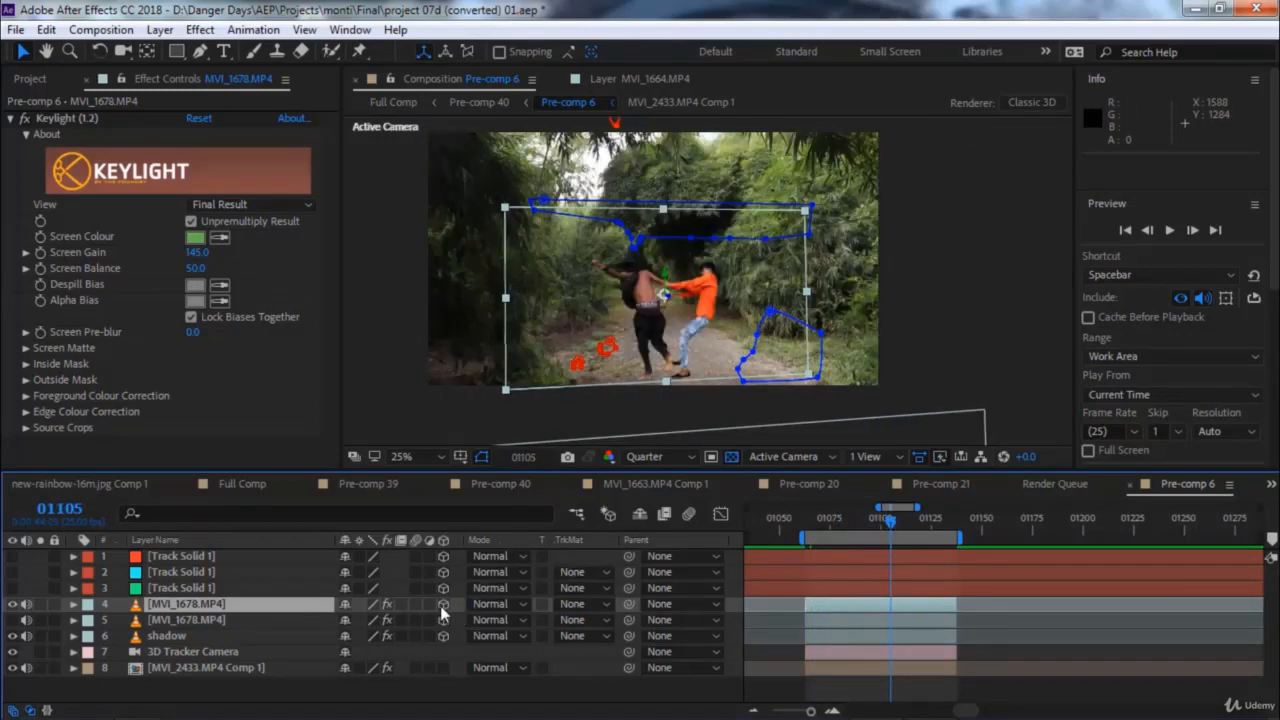
{"action": "left_click_drag", "start_coordinate": [894, 522], "coordinate": [815, 533]}
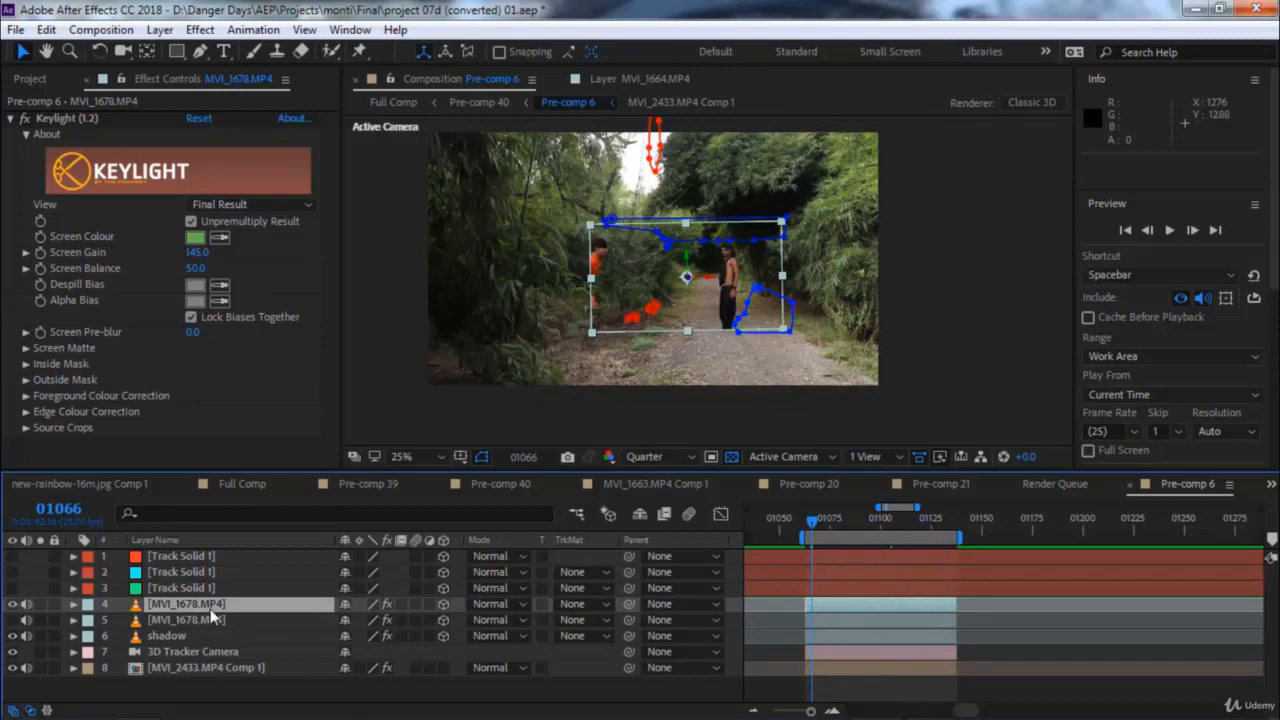
Scale the upper MVI_1678.MP4 copy up to 124.2% at frame 1066 and preview how it moves against the background.
{"action": "key", "text": "s"}
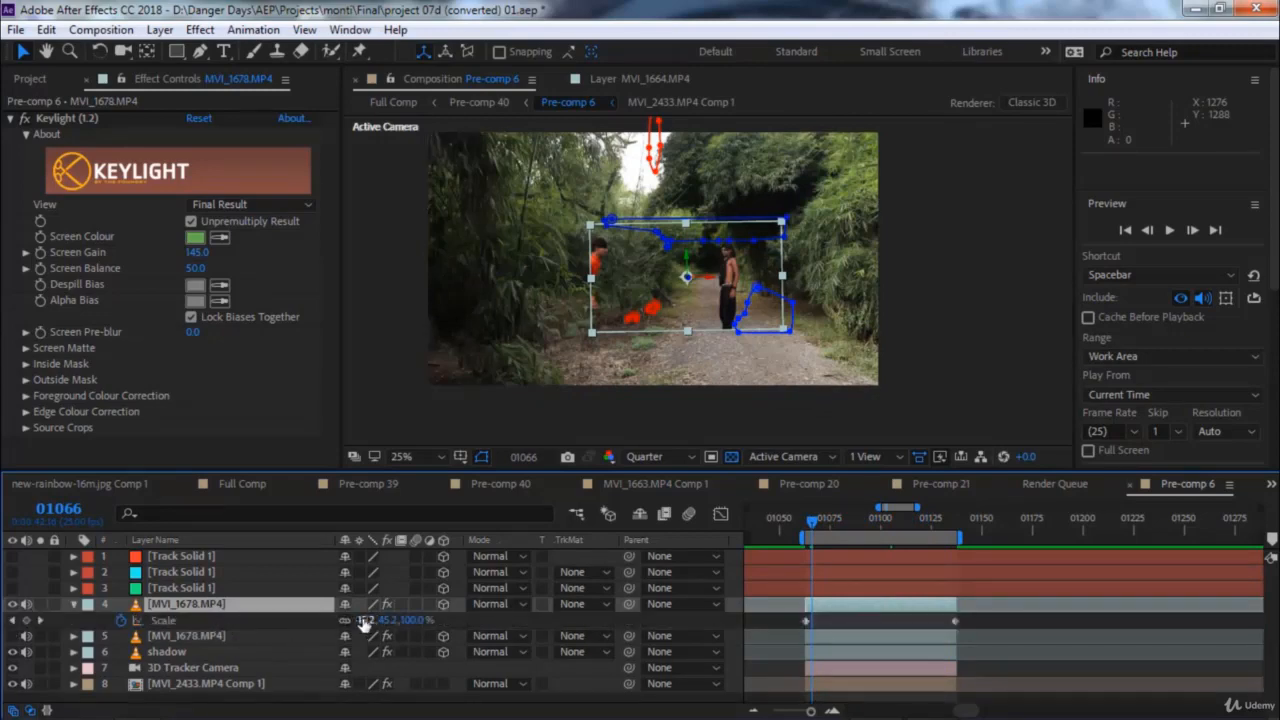
{"action": "left_click_drag", "start_coordinate": [365, 622], "coordinate": [444, 620]}
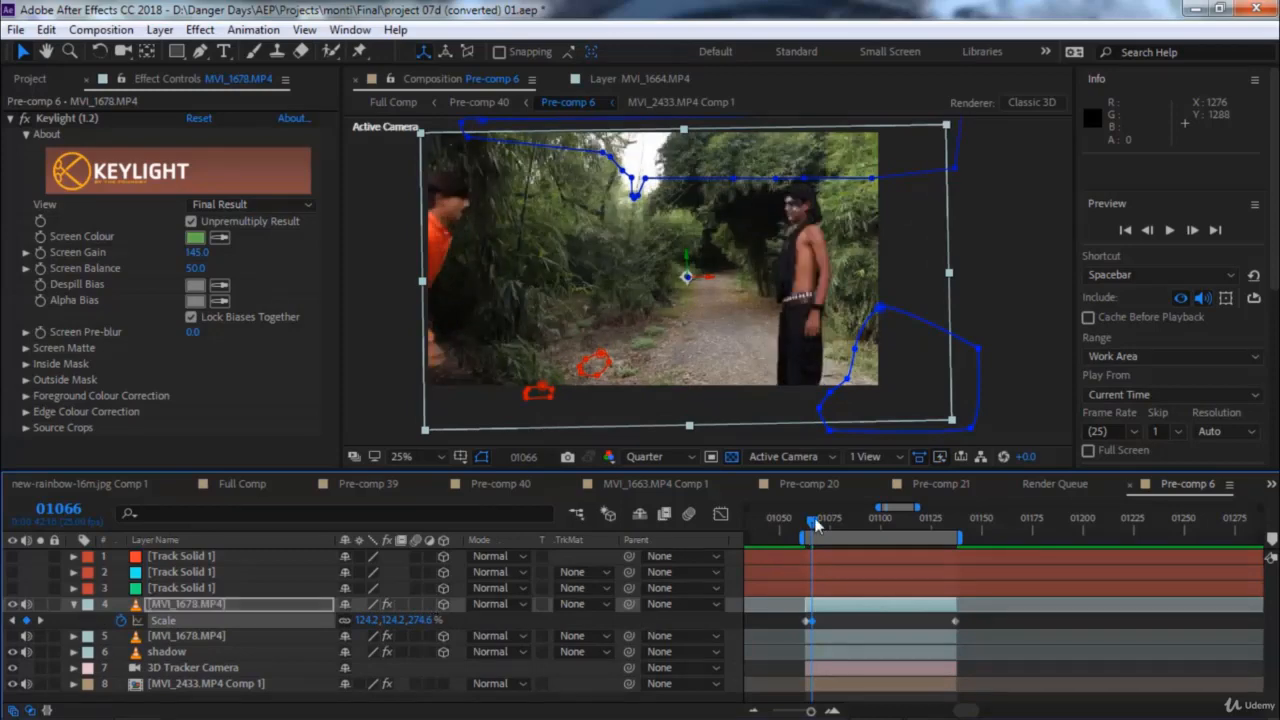
{"action": "left_click_drag", "start_coordinate": [816, 525], "coordinate": [875, 525]}
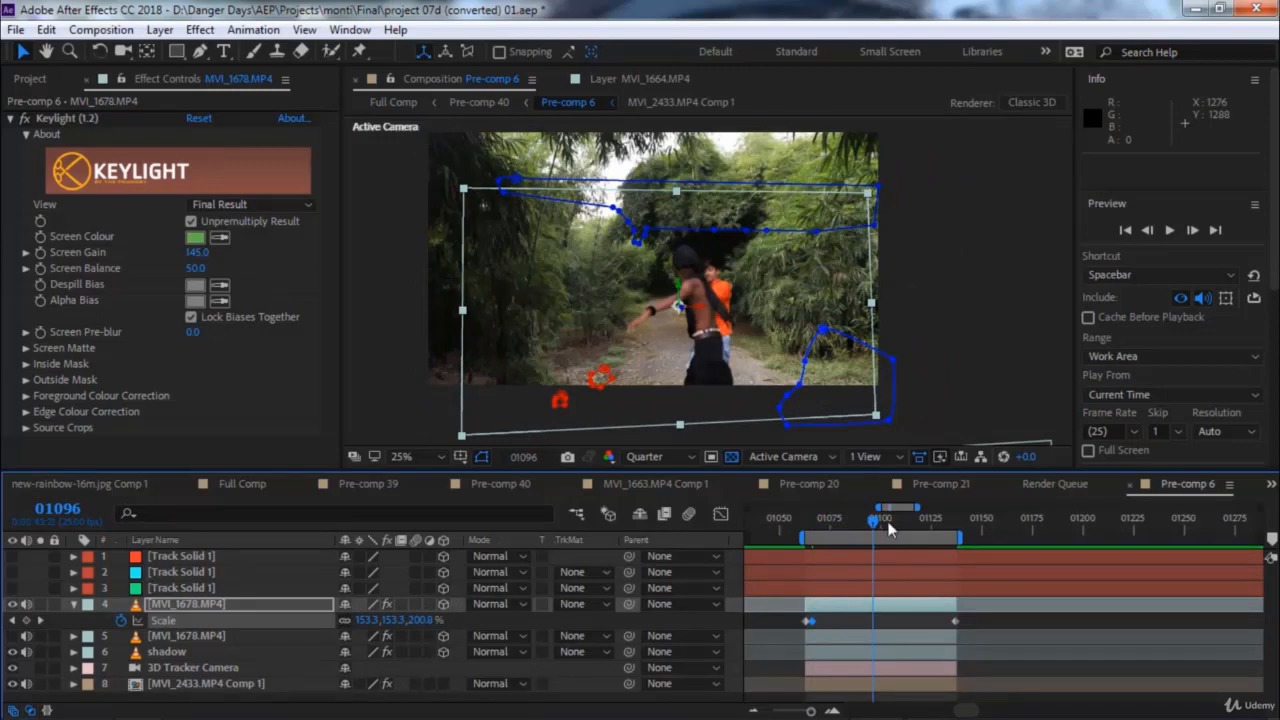
{"action": "left_click_drag", "start_coordinate": [889, 530], "coordinate": [818, 523]}
{"action": "key", "text": "space"}
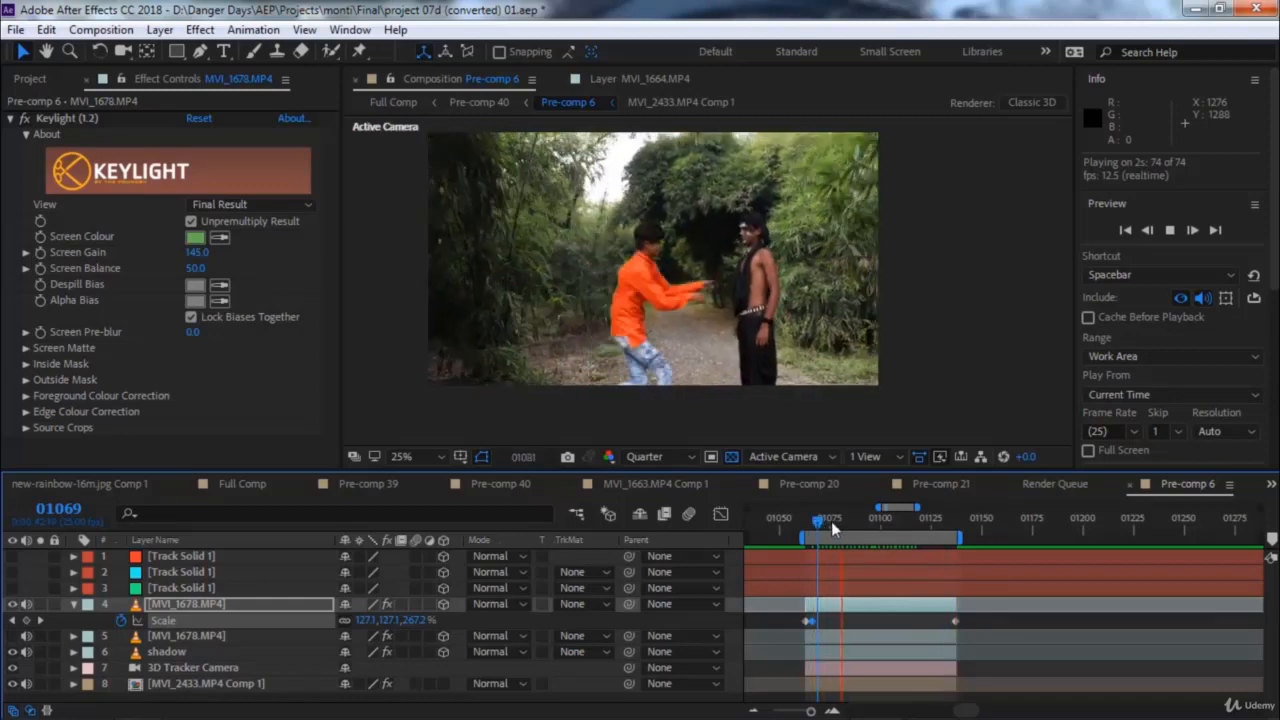
Delete the enlarged MVI_1678.MP4 copy and make the remaining MVI_1678.MP4 layer visible again at frame 1088.
{"action": "left_click", "coordinate": [831, 521]}
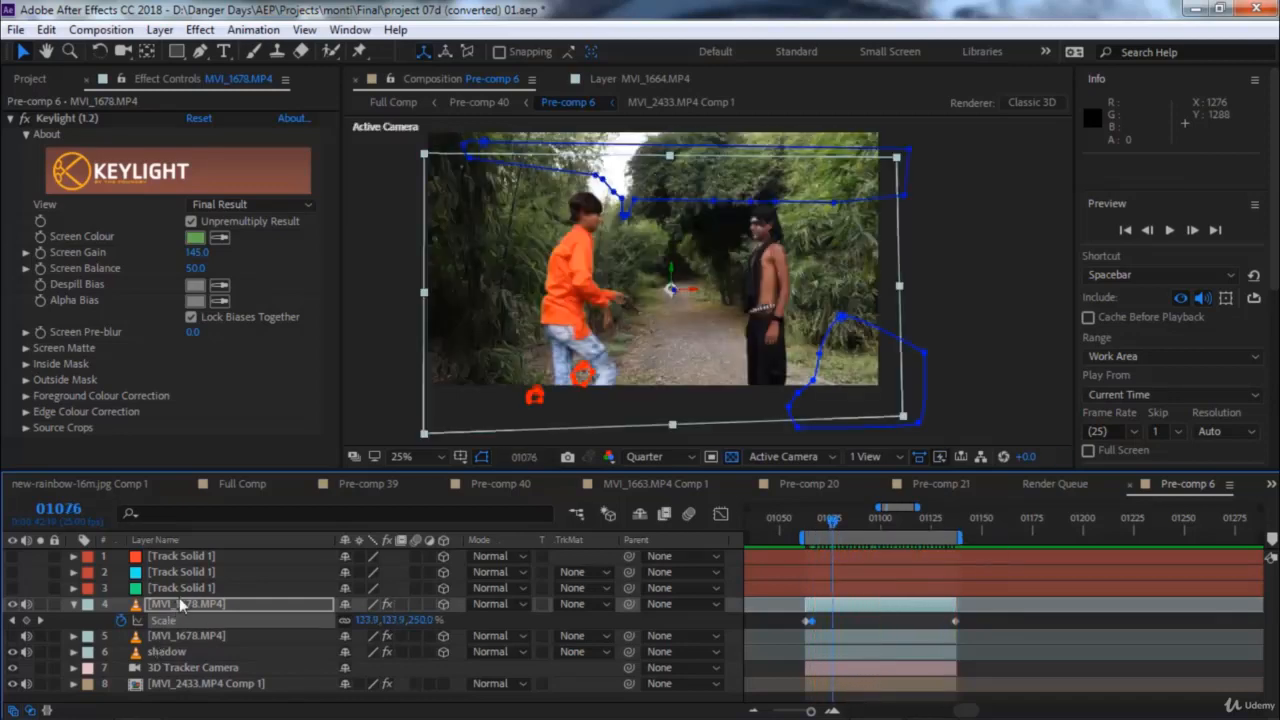
{"action": "key", "text": "Delete"}
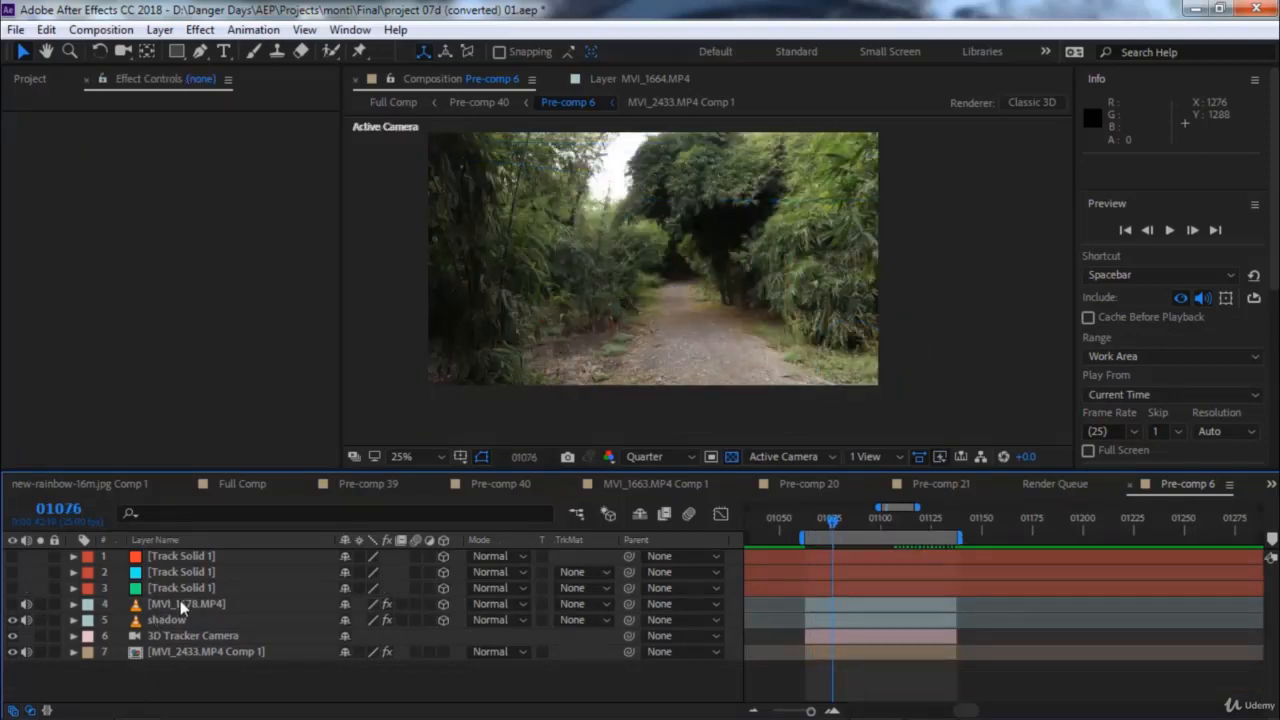
{"action": "left_click_drag", "start_coordinate": [838, 521], "coordinate": [858, 521]}
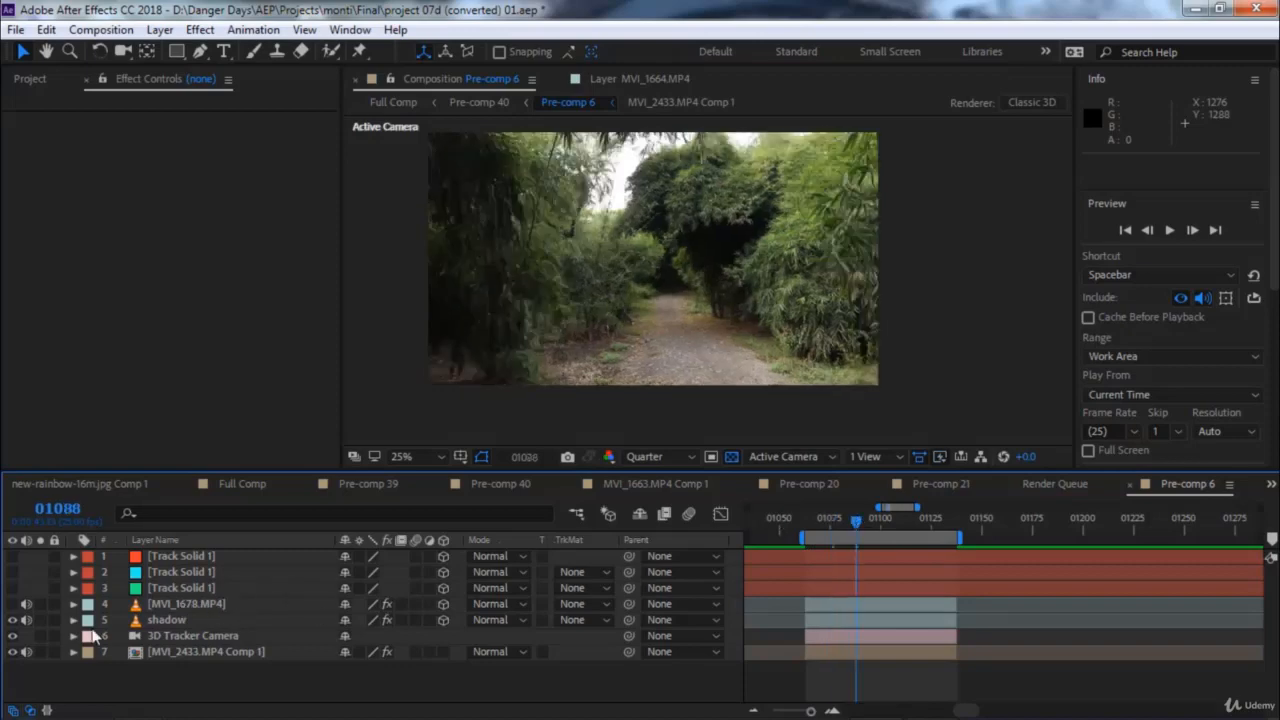
{"action": "left_click", "coordinate": [12, 604]}
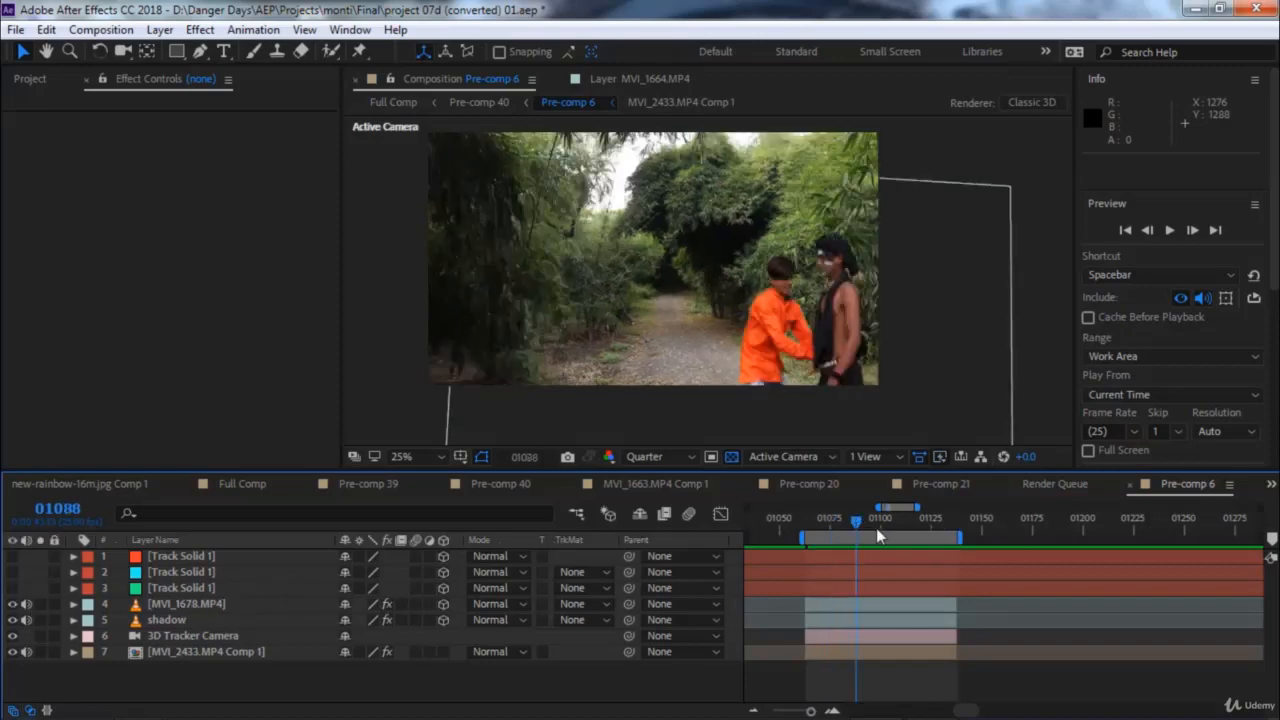
Scrub through the rest of the composited fight shot, ending at frame 1114.
{"action": "left_click", "coordinate": [883, 524]}
{"action": "left_click_drag", "start_coordinate": [887, 527], "coordinate": [913, 525]}
{"action": "mouse_move", "coordinate": [925, 518]}
{"action": "left_mouse_down"}
{"action": "mouse_move", "coordinate": [851, 519]}
{"action": "mouse_move", "coordinate": [908, 518]}
{"action": "left_mouse_up"}
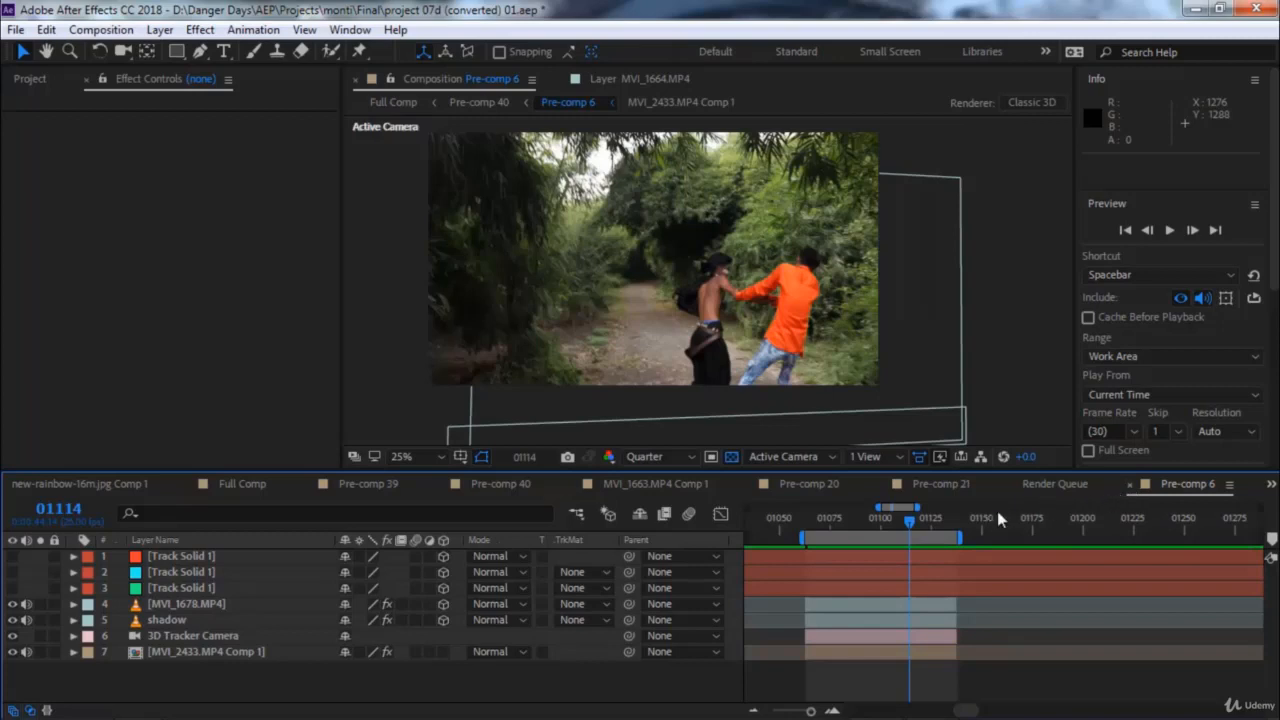
Close the Pre-comp 6 and Pre-comp 21 timelines.
{"action": "key", "text": "ctrl+w"}
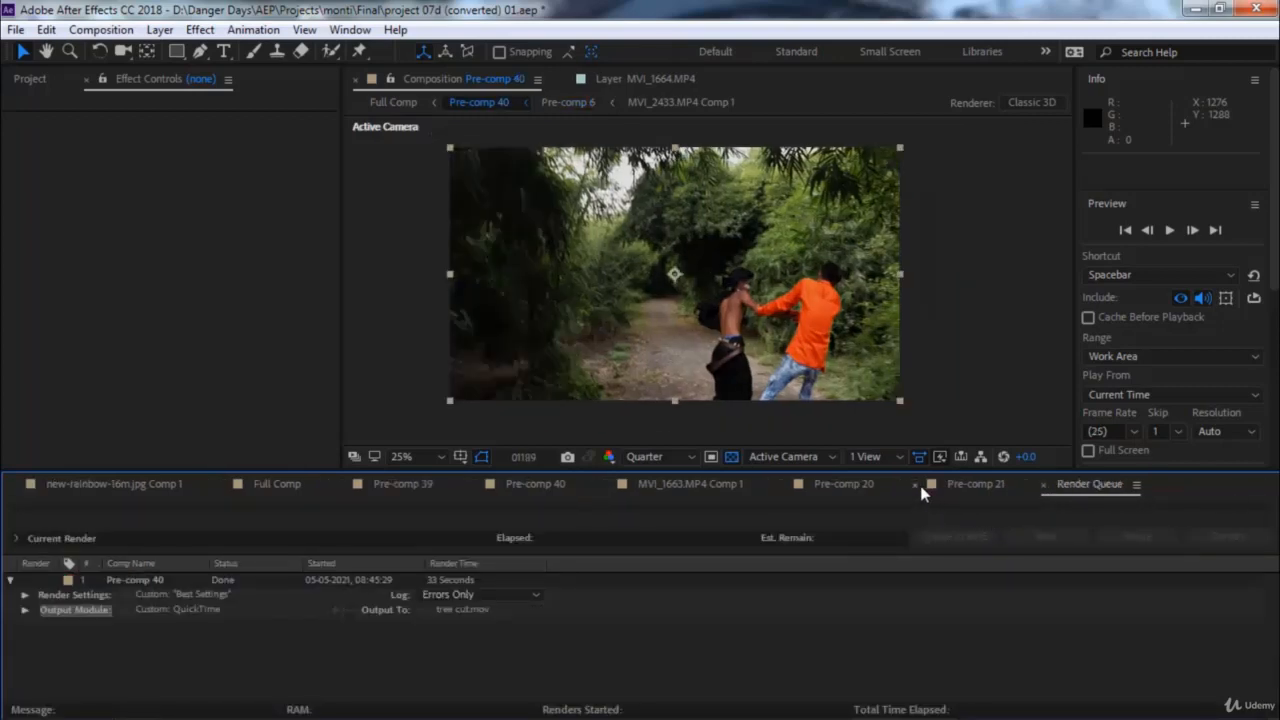
{"action": "left_click", "coordinate": [914, 485]}
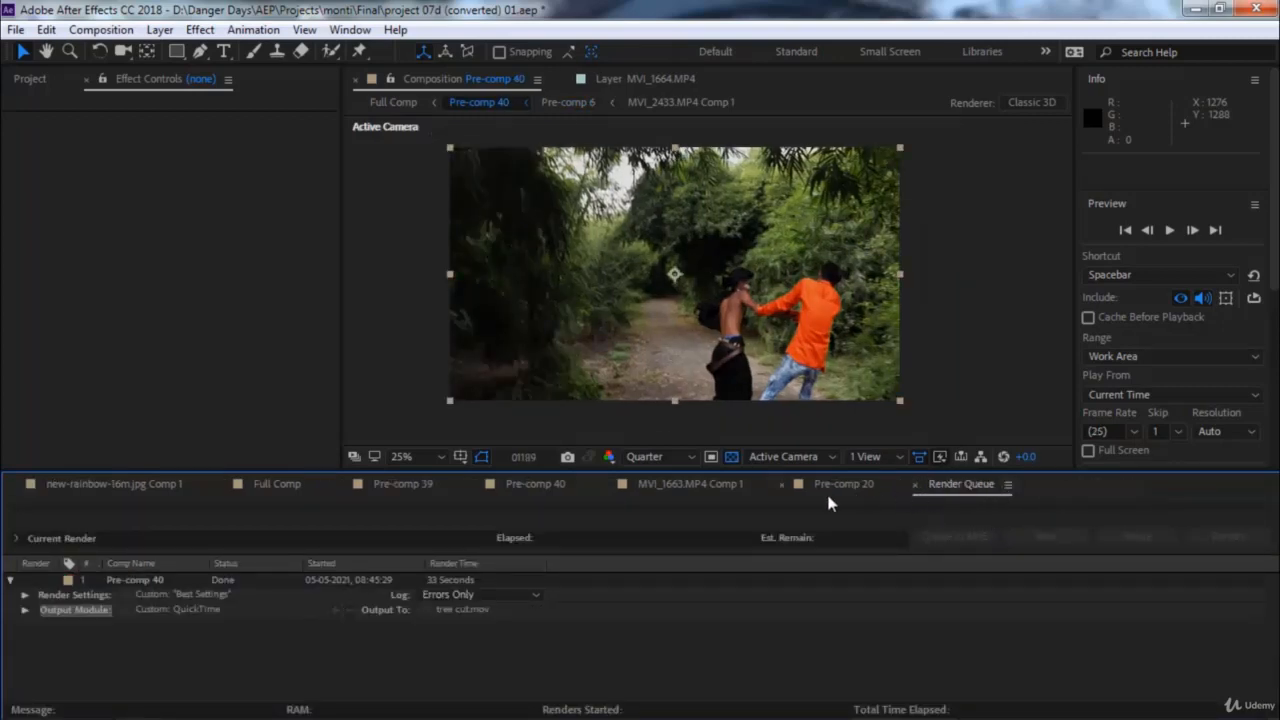
Close the Pre-comp 20, MVI_1663.MP4 Comp 1 and Pre-comp 39 timelines, leaving the Pre-comp 40 timeline showing.
{"action": "left_click", "coordinate": [782, 484]}
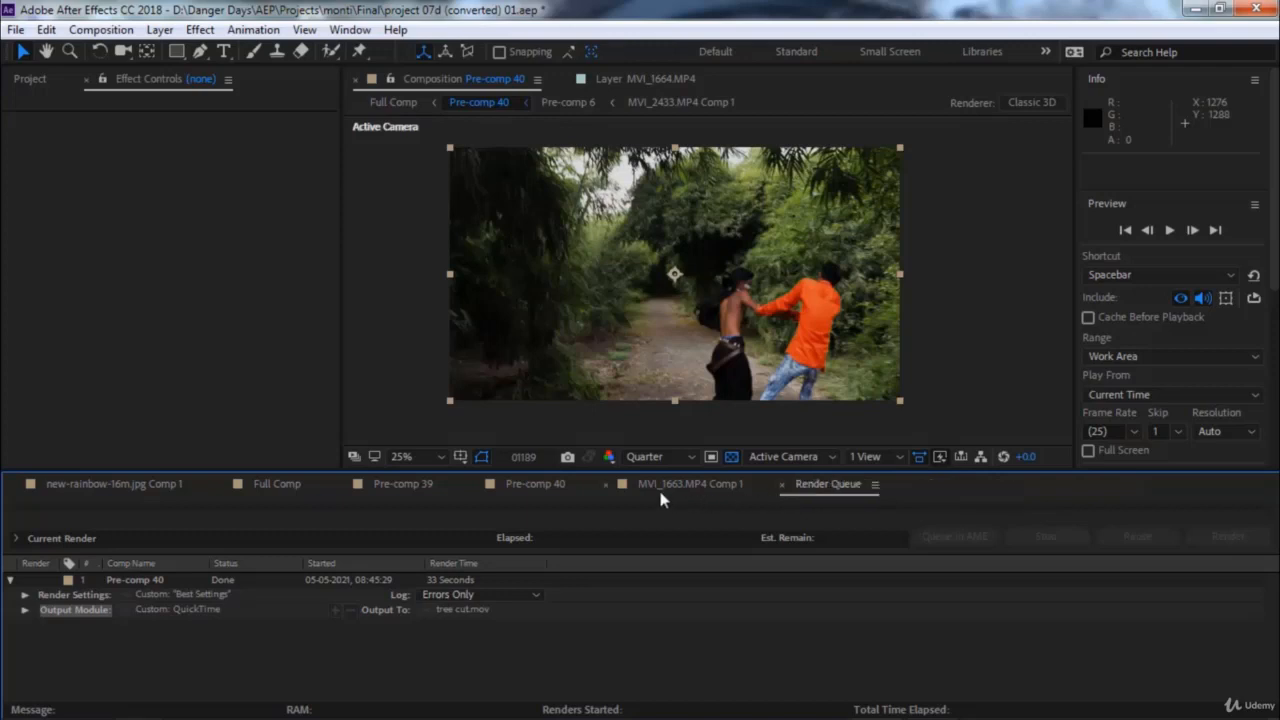
{"action": "left_click", "coordinate": [605, 485]}
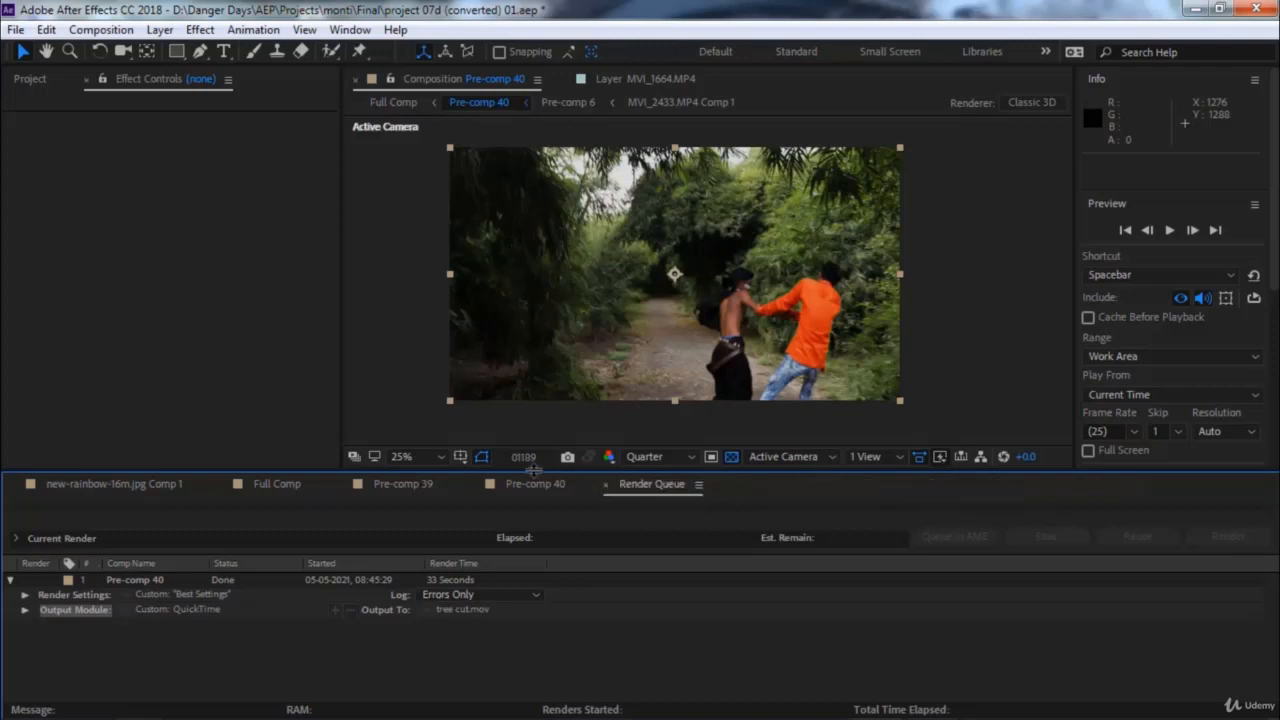
{"action": "left_click", "coordinate": [340, 485]}
{"action": "left_click", "coordinate": [382, 485]}
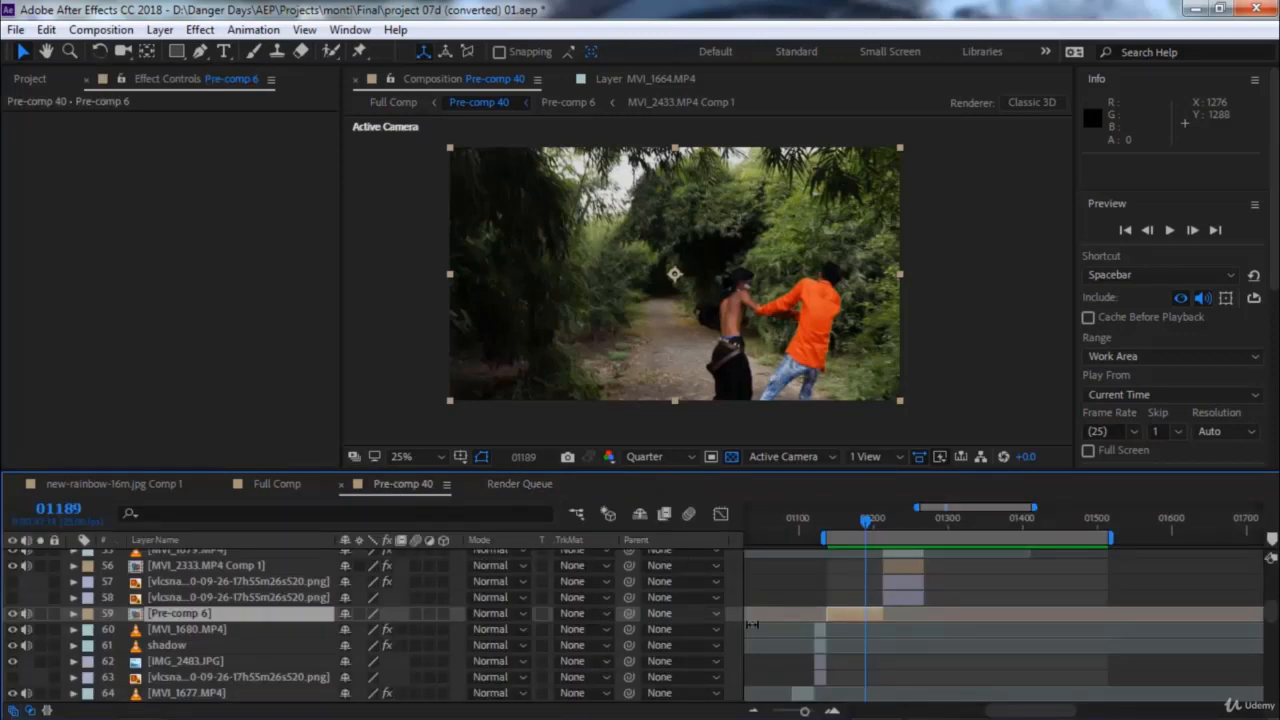
Select the MVI_1679.MP4 layer in Pre-comp 40 and preview the close-up shot from frame 1209.
{"action": "scroll", "coordinate": [931, 619], "scroll_direction": "up", "scroll_amount": 1}
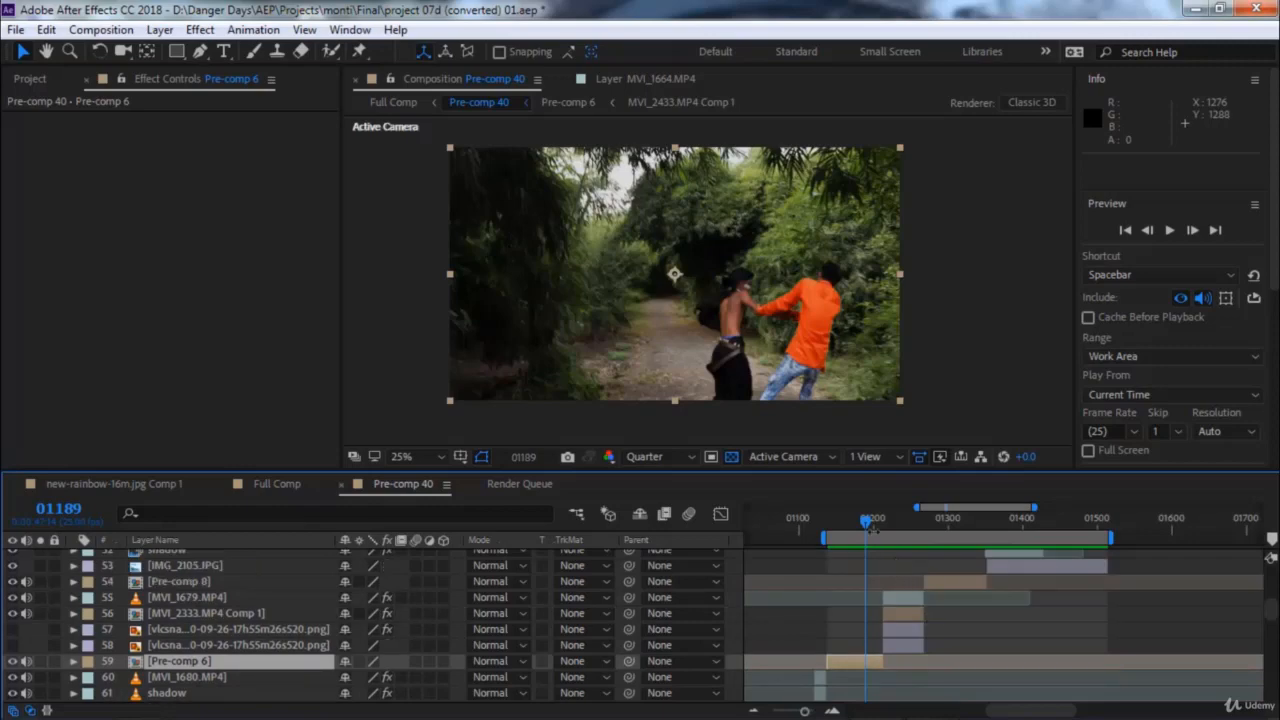
{"action": "key", "text": "space"}
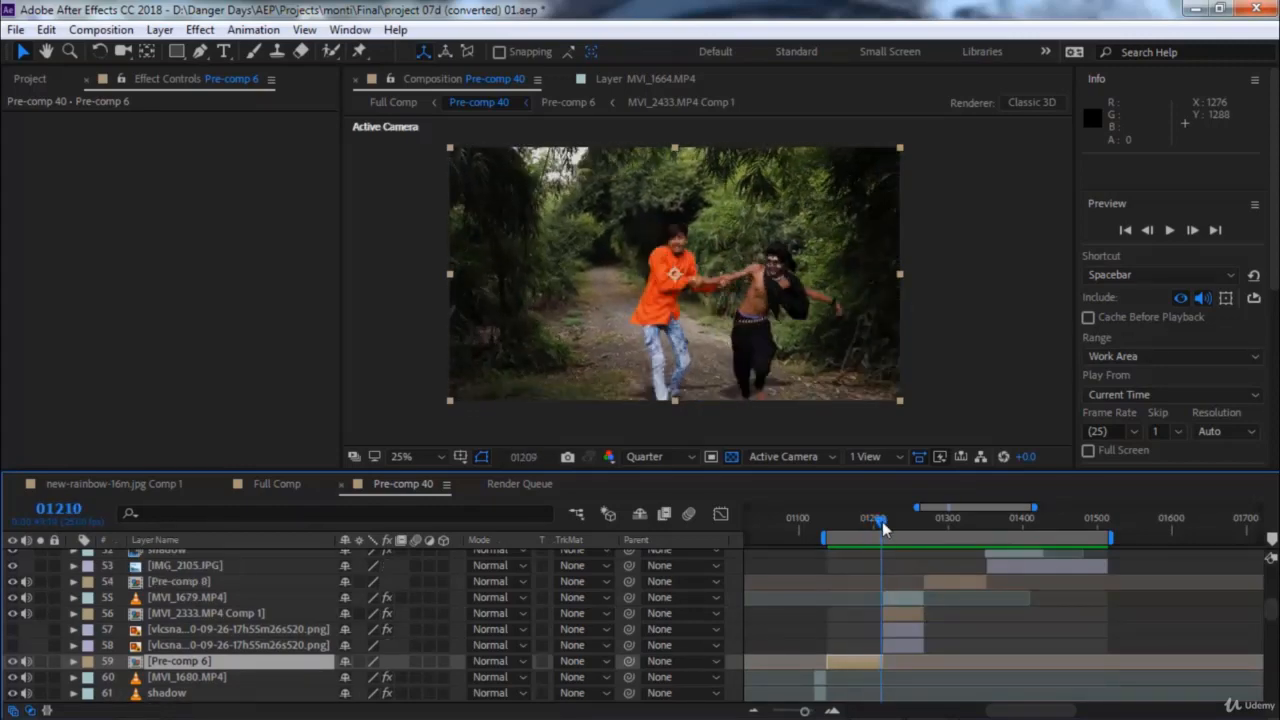
{"action": "left_click", "coordinate": [899, 600]}
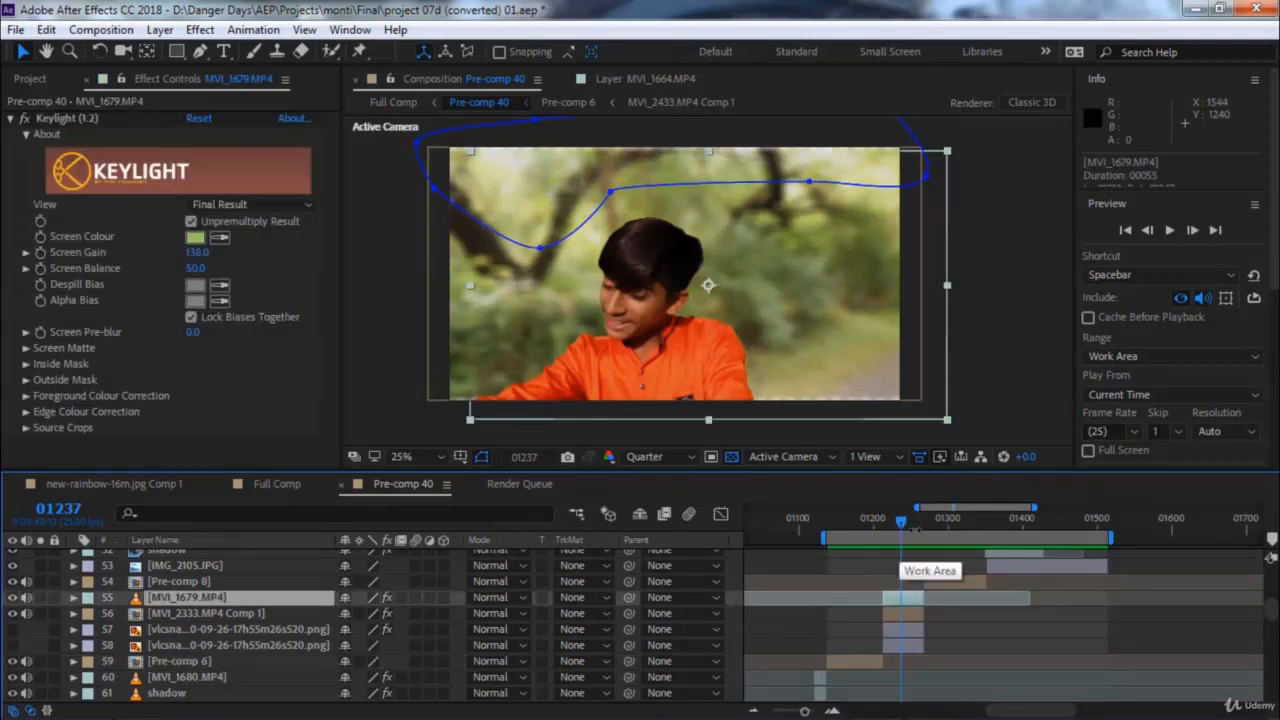
{"action": "left_click_drag", "start_coordinate": [901, 522], "coordinate": [884, 530]}
{"action": "key", "text": "space"}
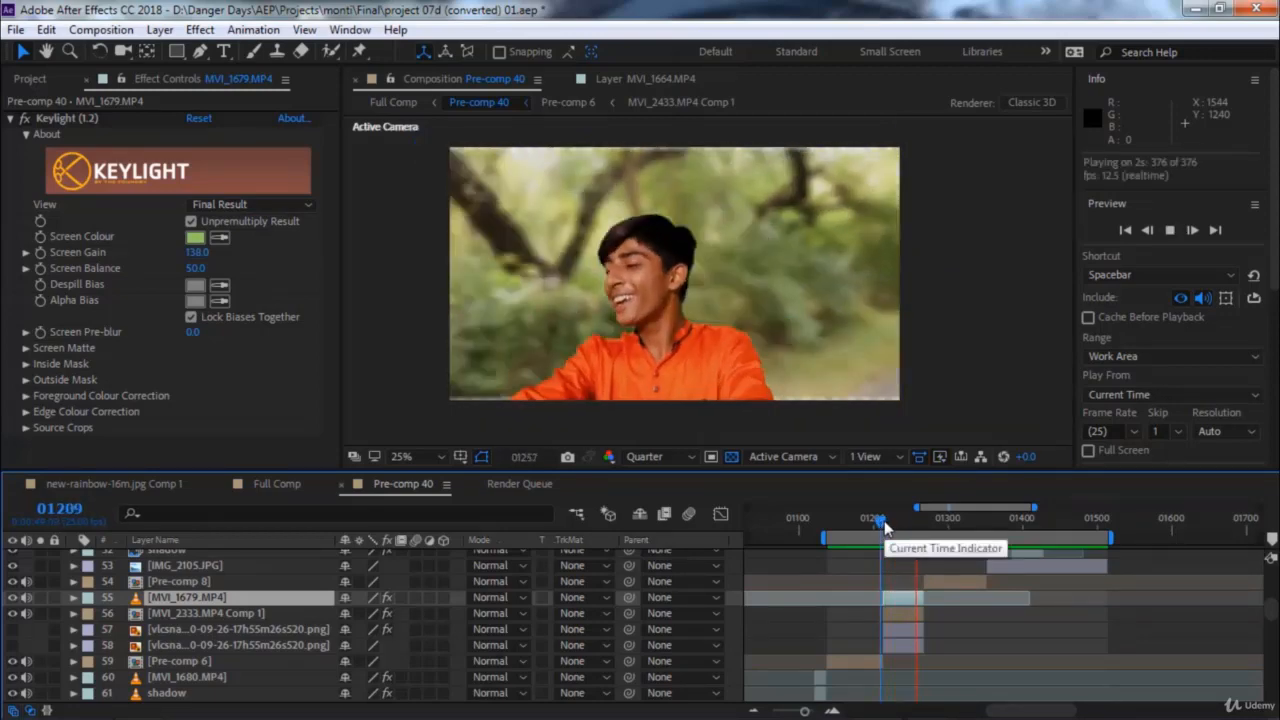
{"action": "key", "text": "space"}
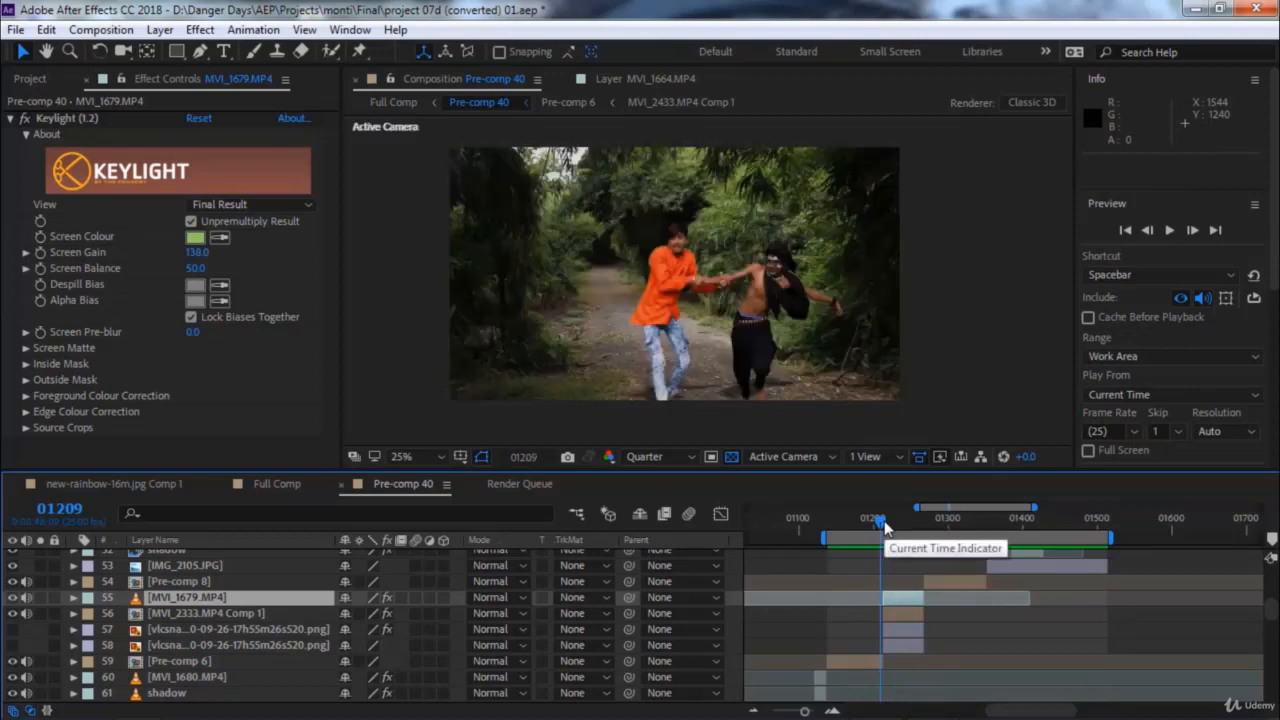
{"action": "key", "text": "space"}
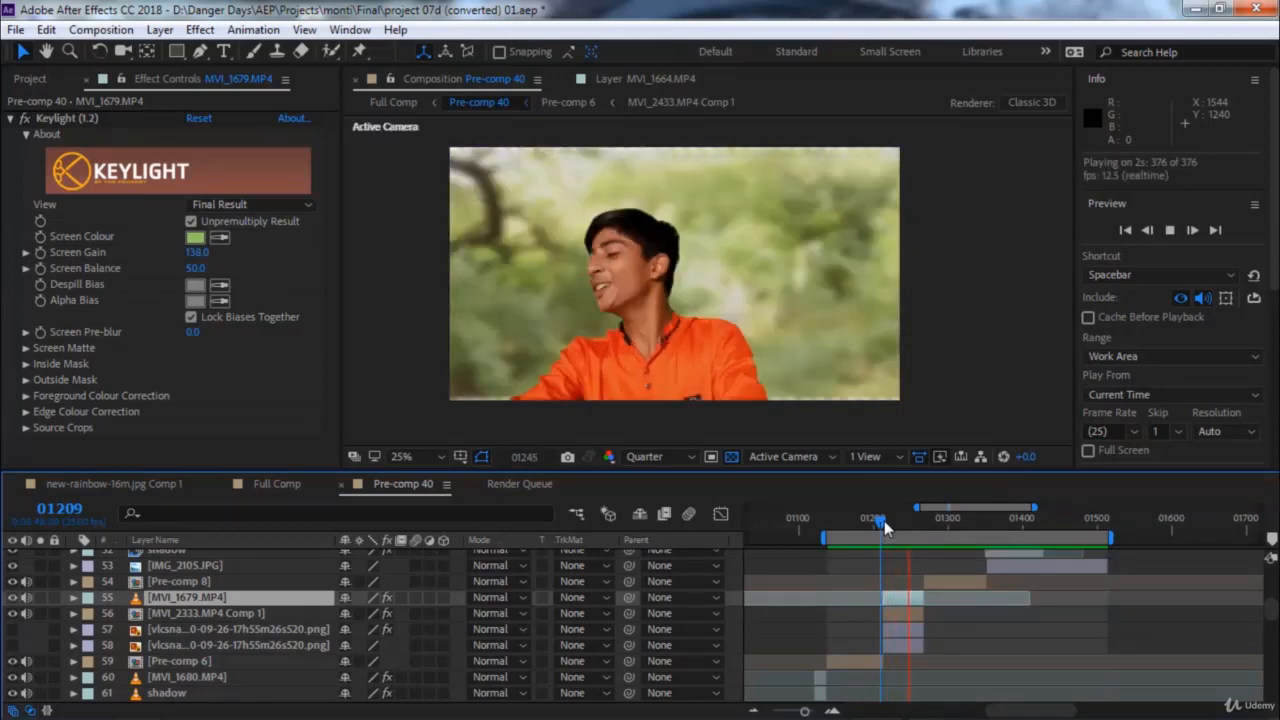
Solo the MVI_1679.MP4 layer at frame 1228 and disable its Keylight effect to expose the green-screen footage.
{"action": "left_click", "coordinate": [897, 528]}
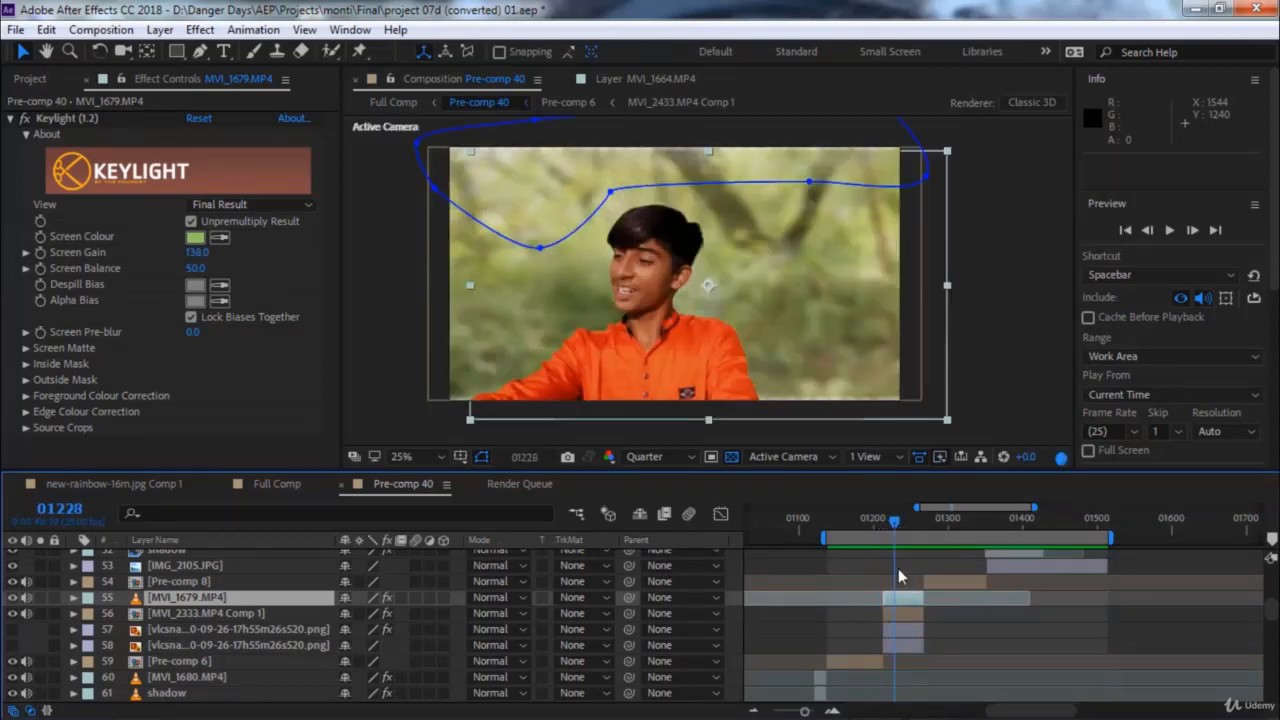
{"action": "left_click", "coordinate": [11, 597]}
{"action": "left_click", "coordinate": [12, 598]}
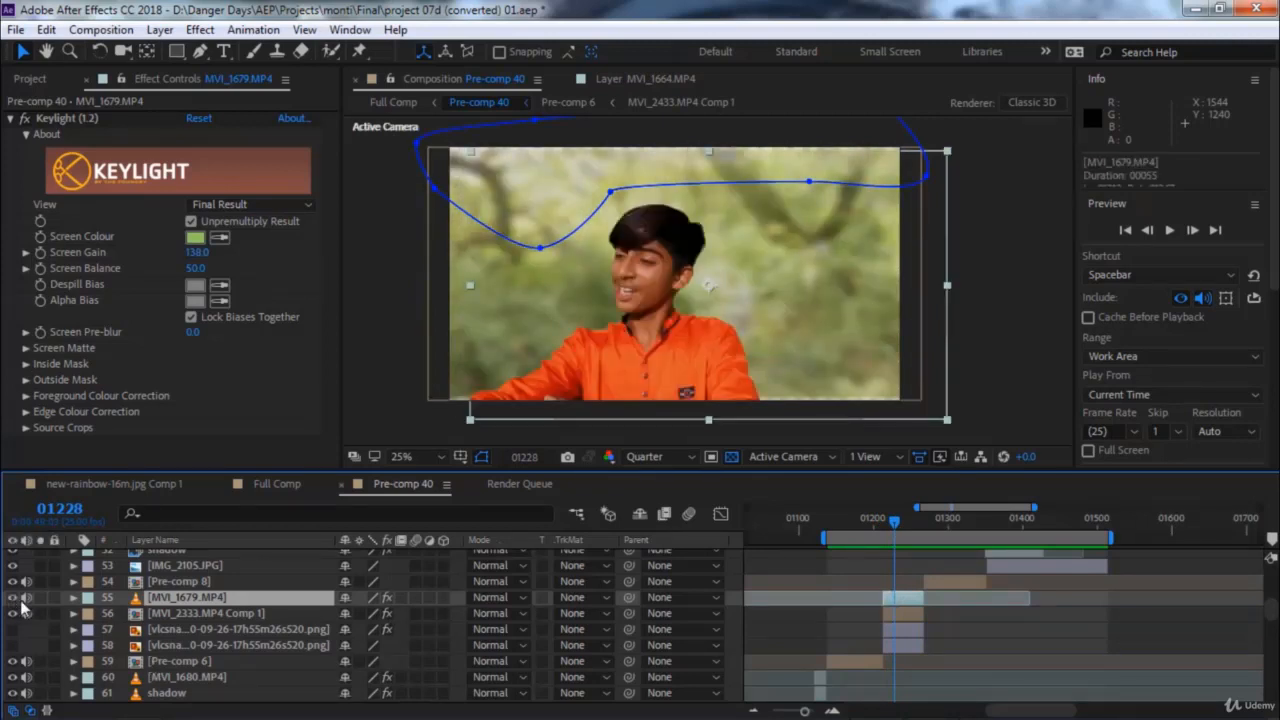
{"action": "left_click", "coordinate": [40, 598]}
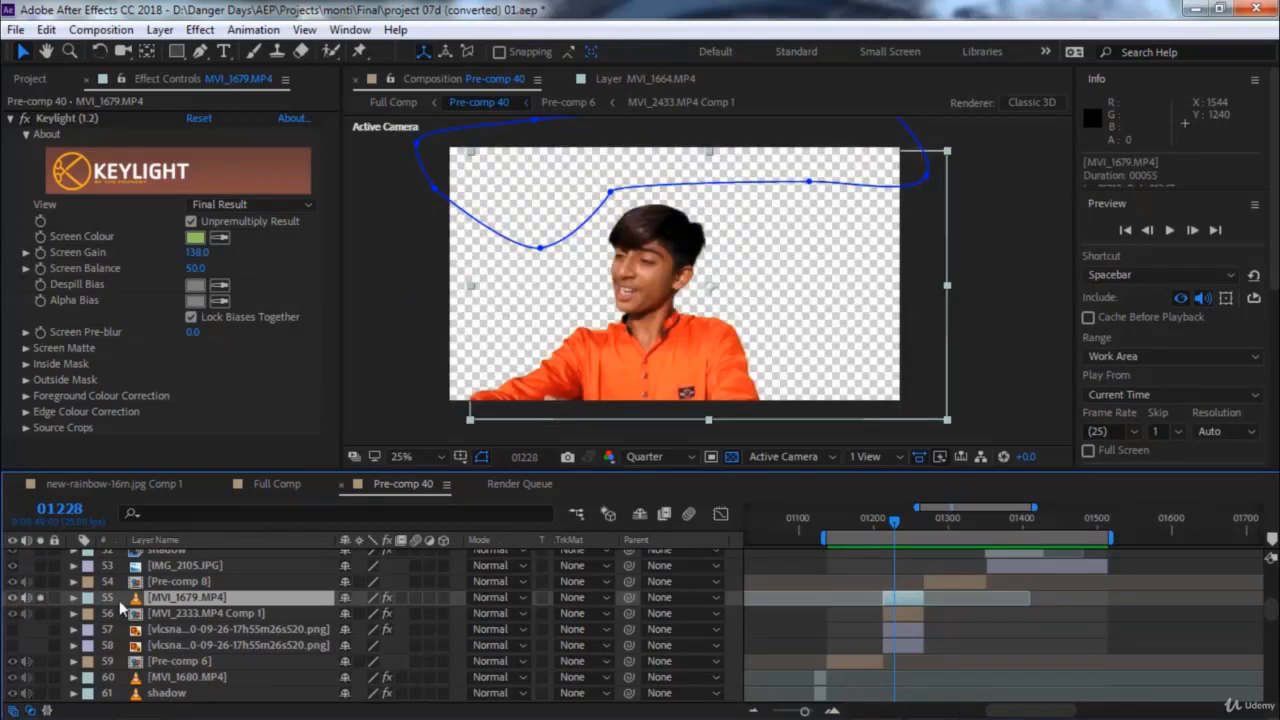
{"action": "left_click", "coordinate": [23, 119]}
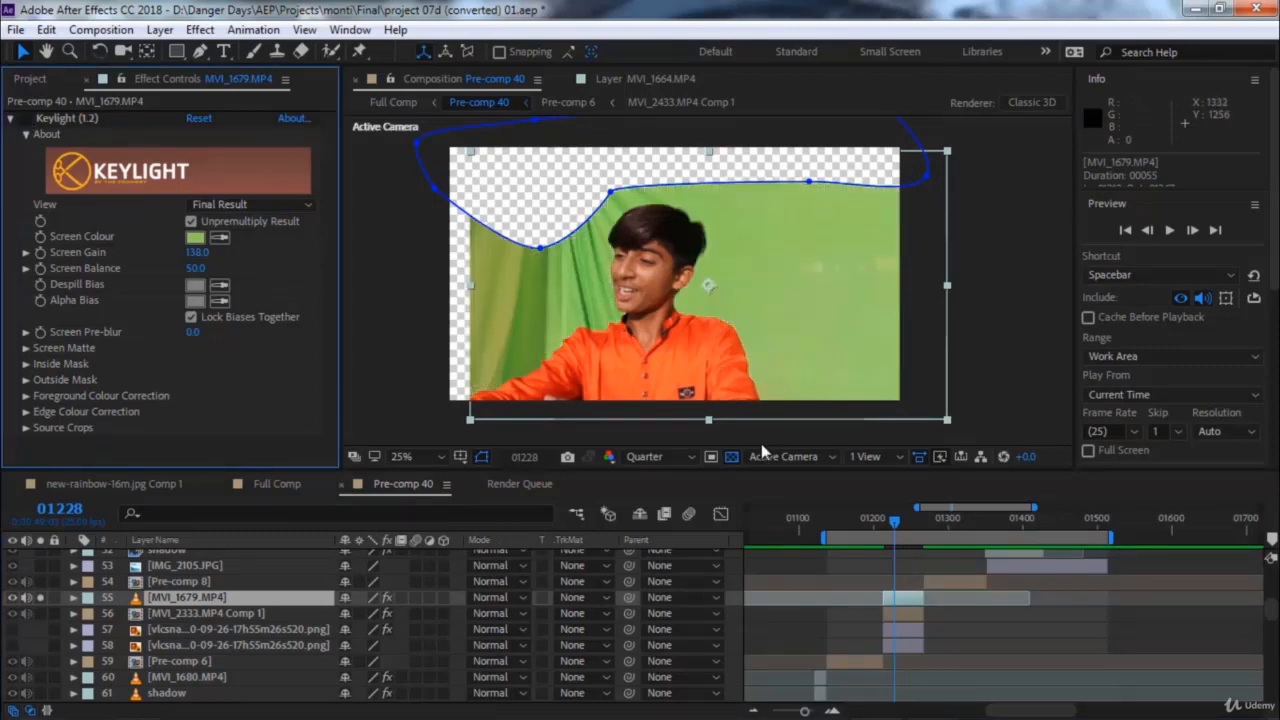
Reset the MVI_1679.MP4 layer's position and preview the raw green-screen footage from frame 1214.
{"action": "key", "text": "p"}
{"action": "right_click", "coordinate": [167, 615]}
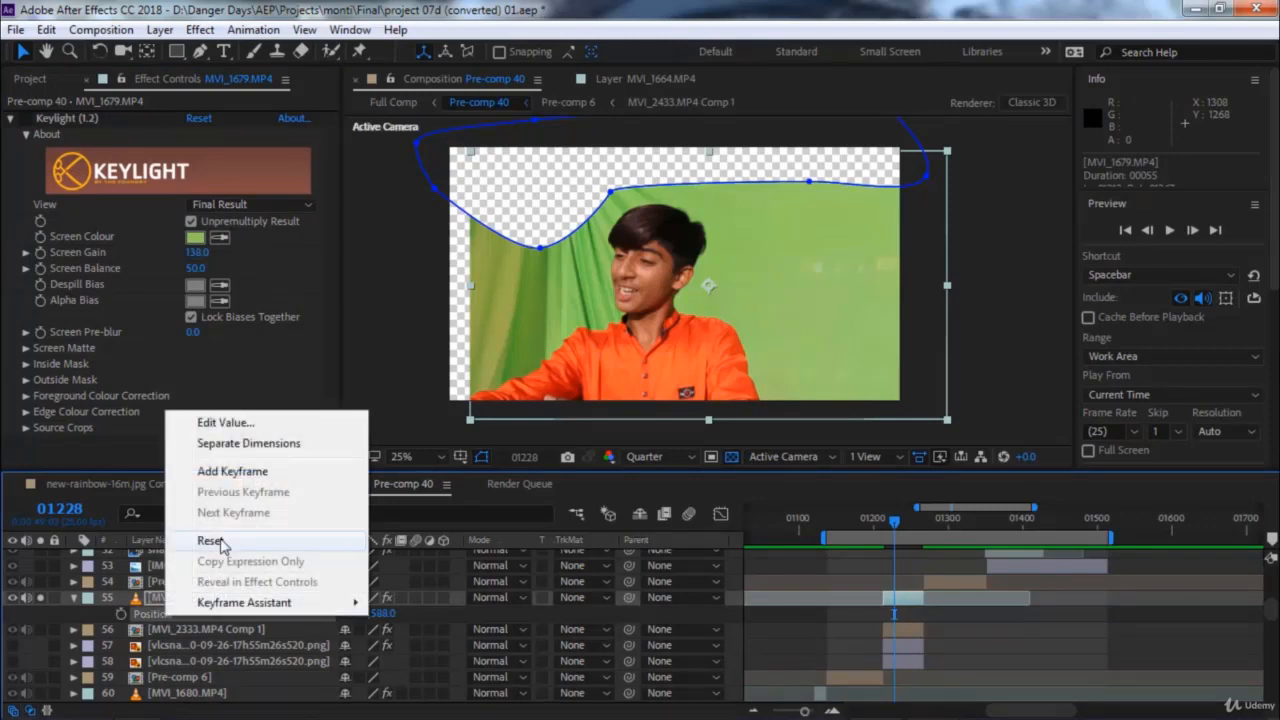
{"action": "left_click", "coordinate": [210, 540]}
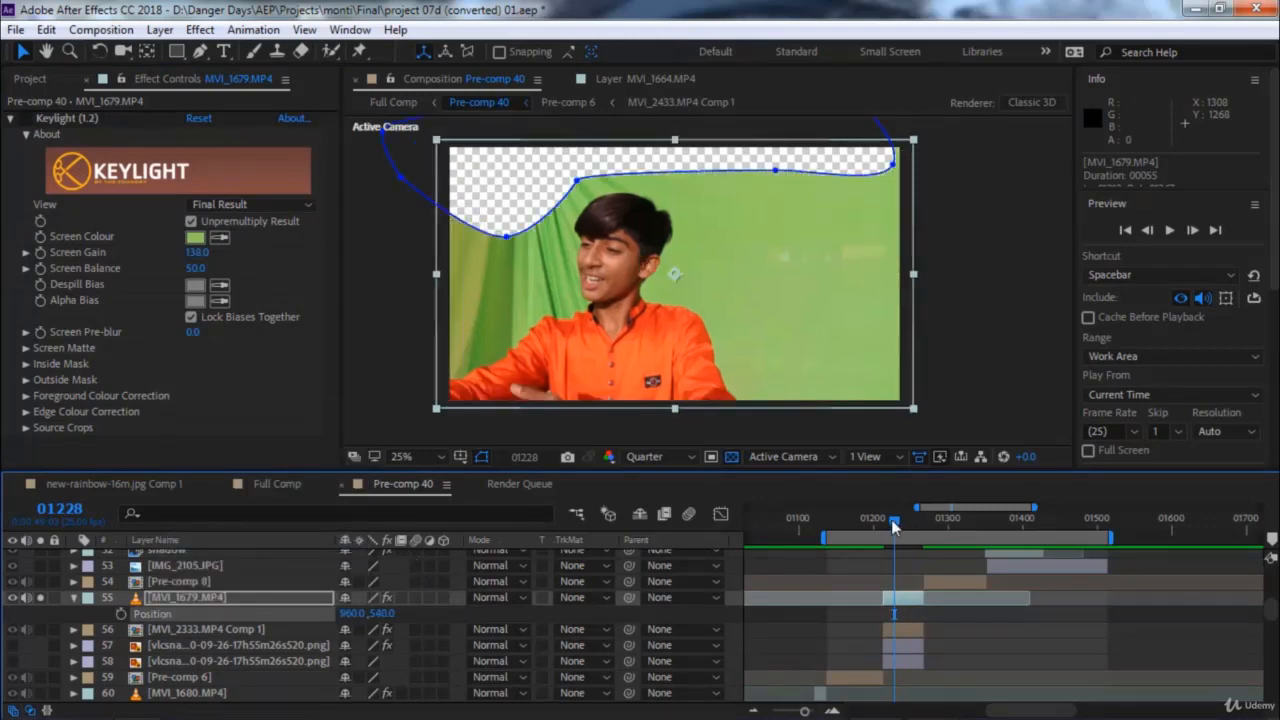
{"action": "mouse_move", "coordinate": [894, 527]}
{"action": "left_mouse_down"}
{"action": "mouse_move", "coordinate": [905, 529]}
{"action": "mouse_move", "coordinate": [883, 533]}
{"action": "left_mouse_up"}
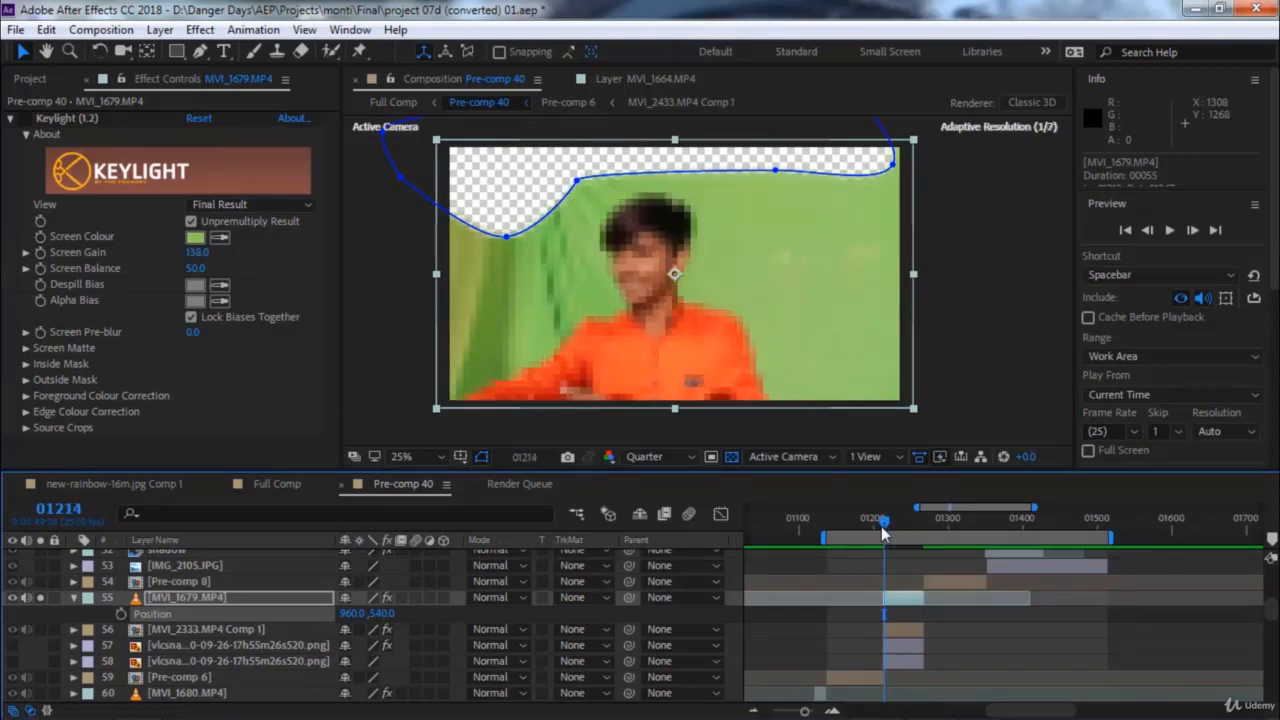
{"action": "key", "text": "space"}
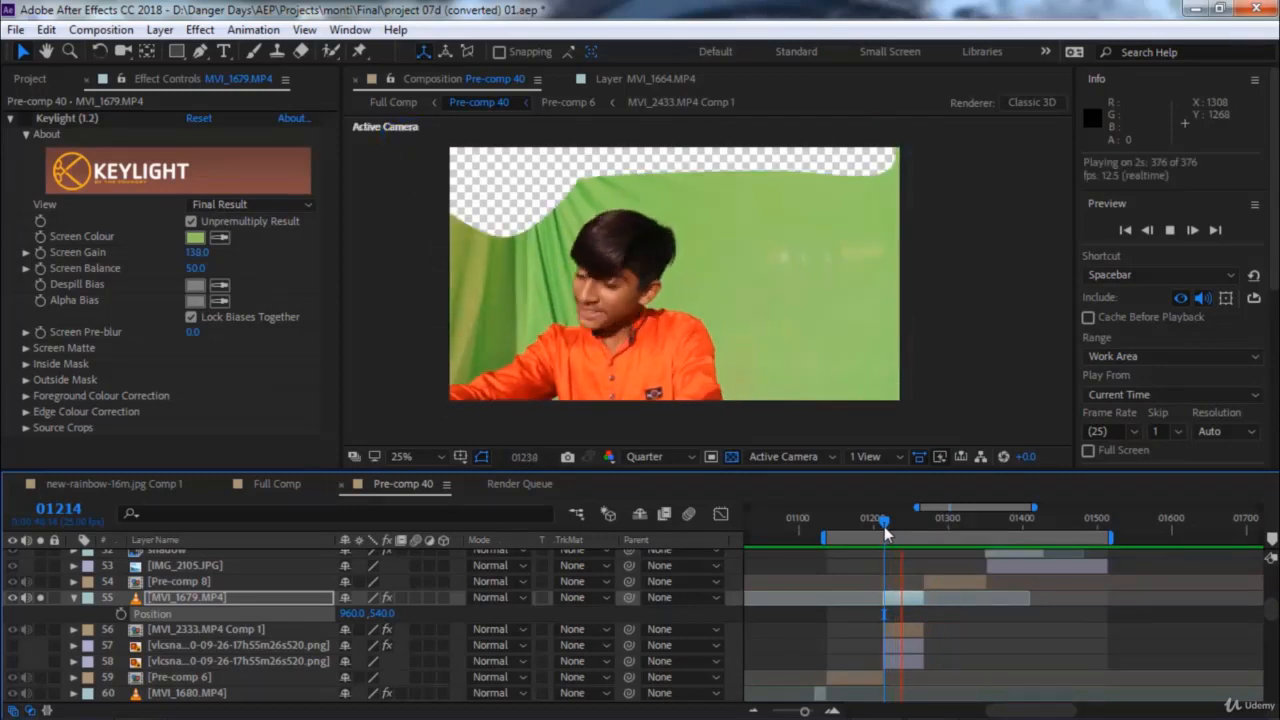
{"action": "key", "text": "space"}
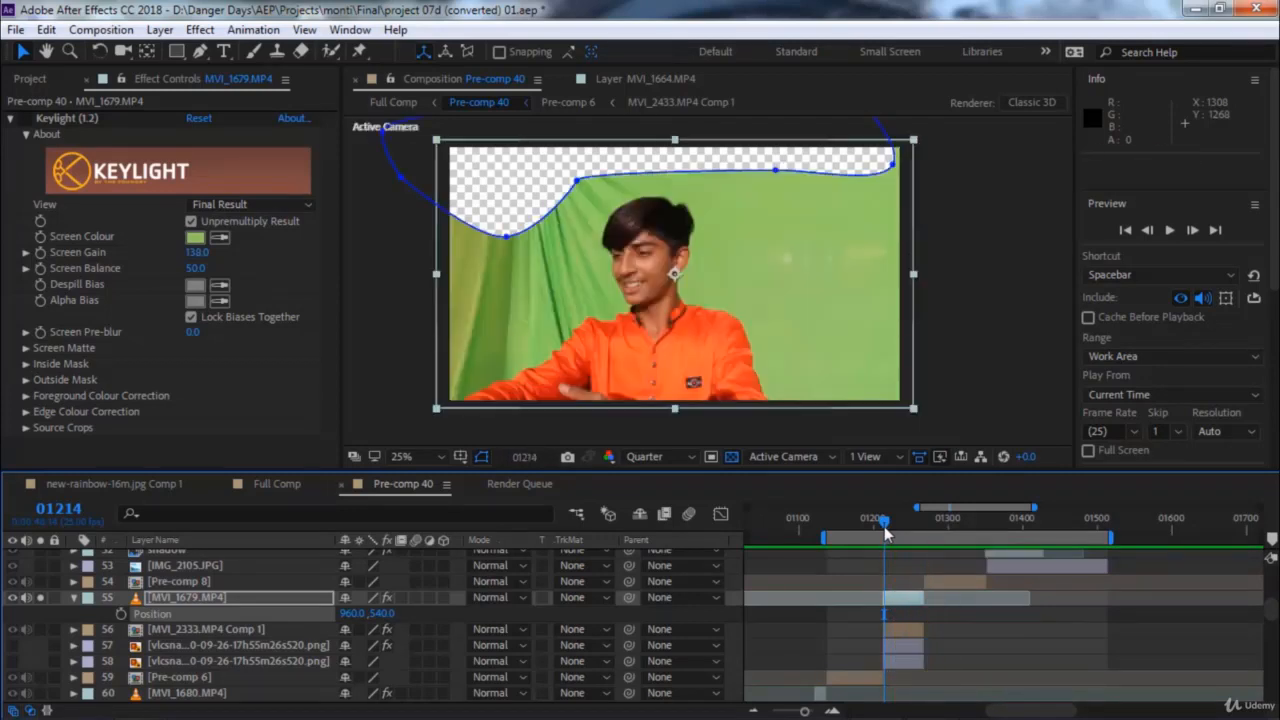
{"action": "key", "text": "space"}
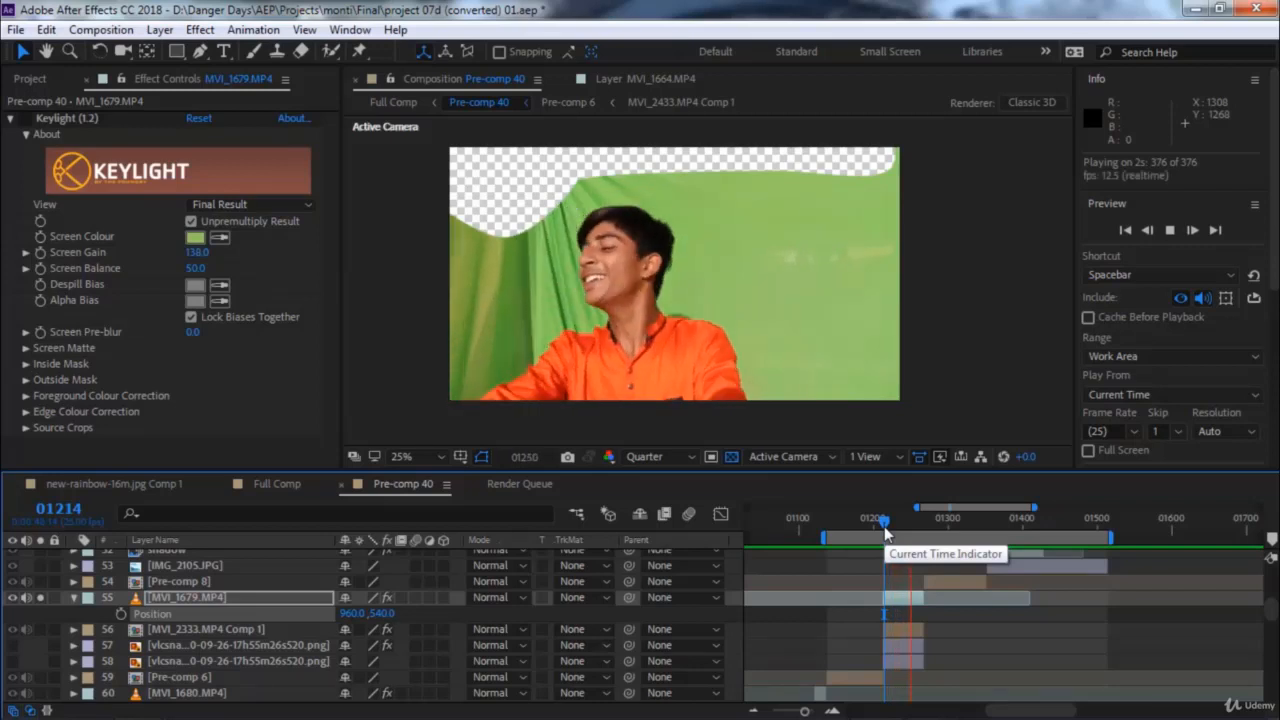
{"action": "key", "text": "space"}
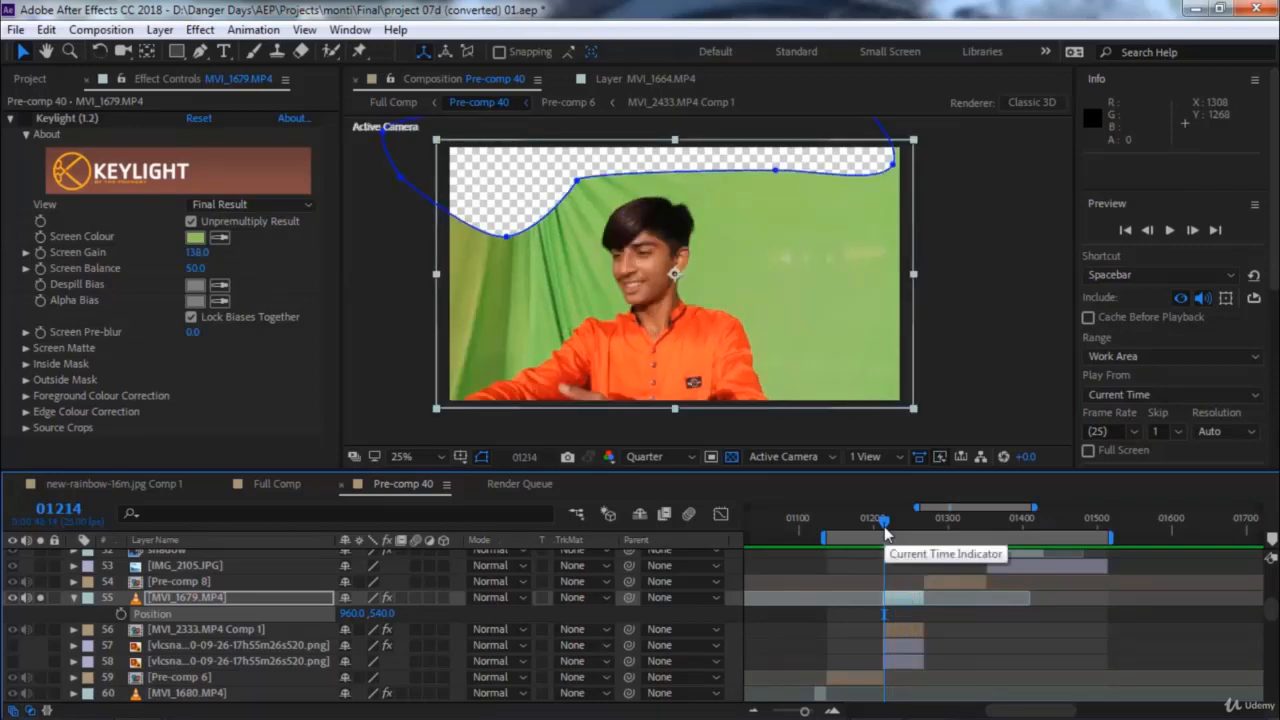
Undo the position reset, the Keylight deactivation and the solo on the MVI_1679.MP4 layer.
{"action": "key", "text": "ctrl+z"}
{"action": "key", "text": "ctrl+z"}
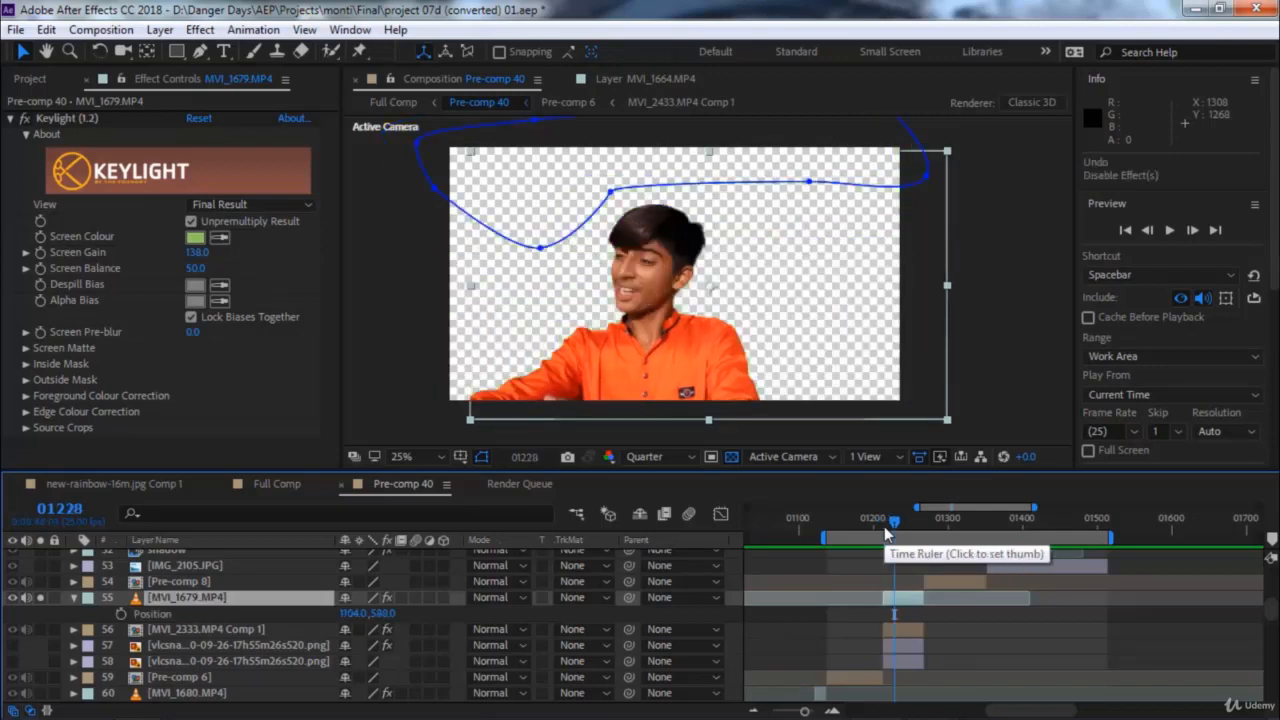
{"action": "key", "text": "ctrl+z"}
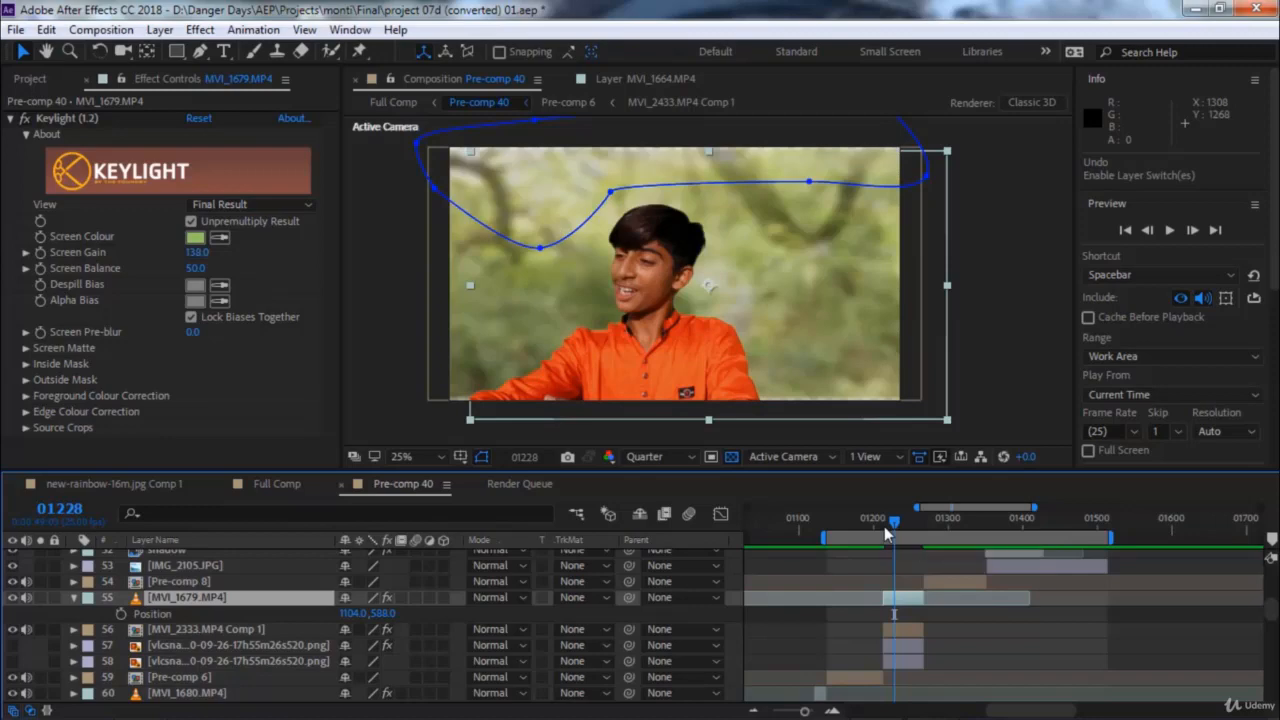
Preview the composited close-up repeatedly from frame 1212 to examine how the keyed actor moves with the blurred background.
{"action": "left_click", "coordinate": [881, 527]}
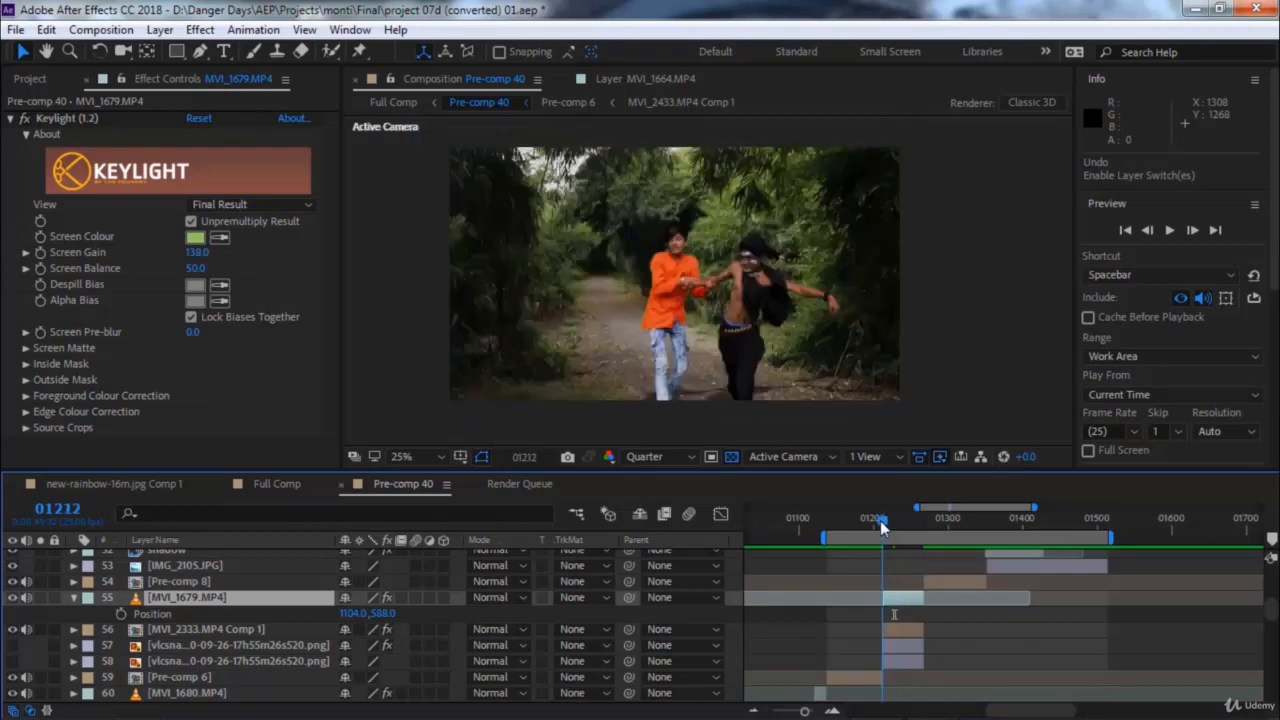
{"action": "key", "text": "space"}
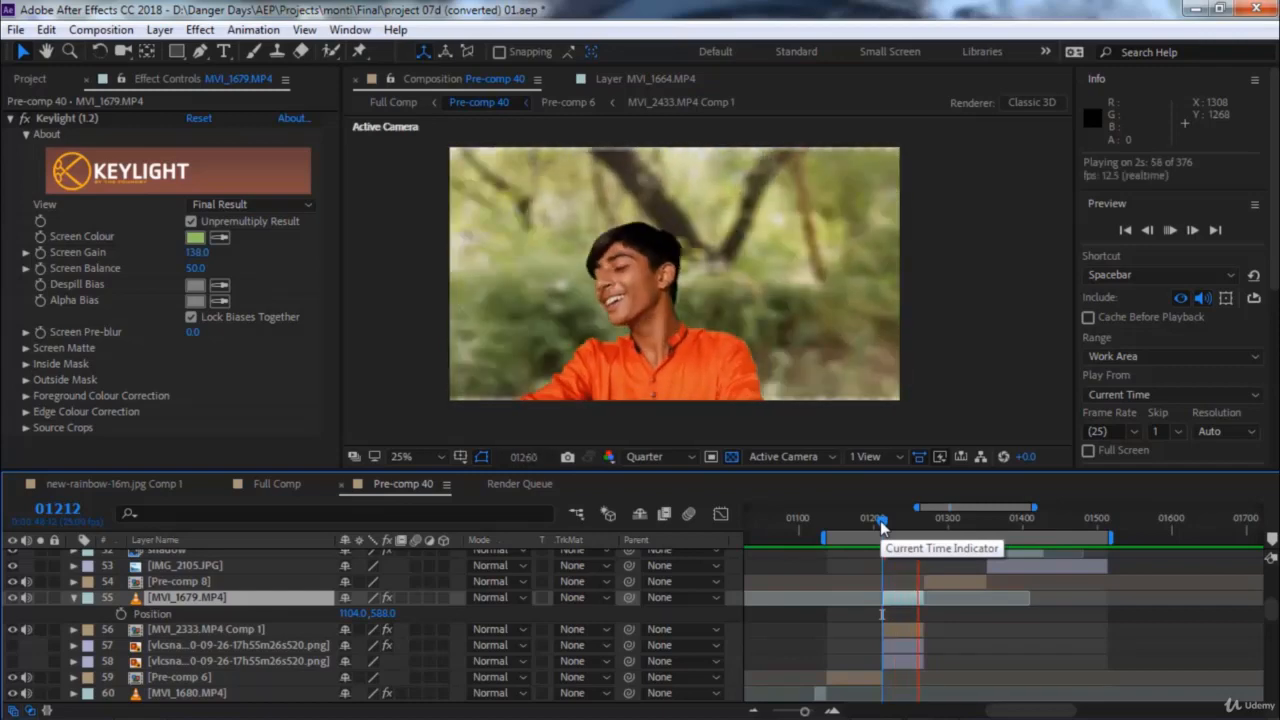
{"action": "key", "text": "space"}
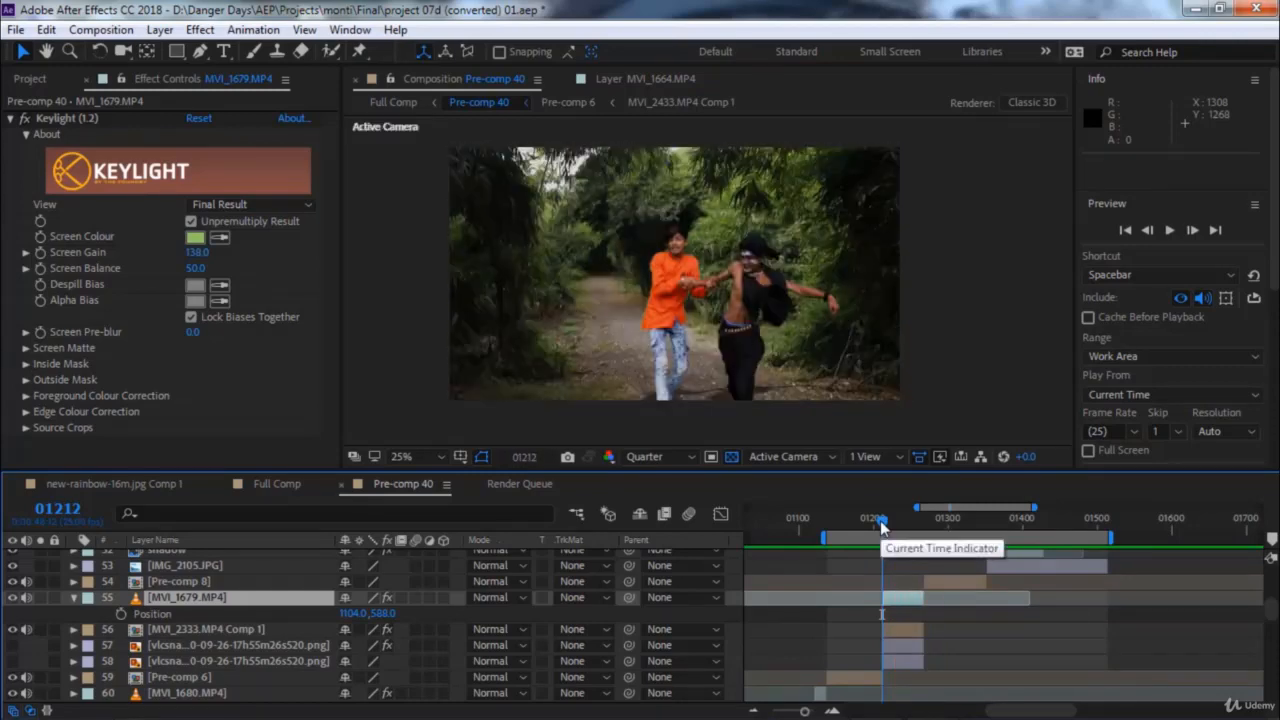
{"action": "key", "text": "space"}
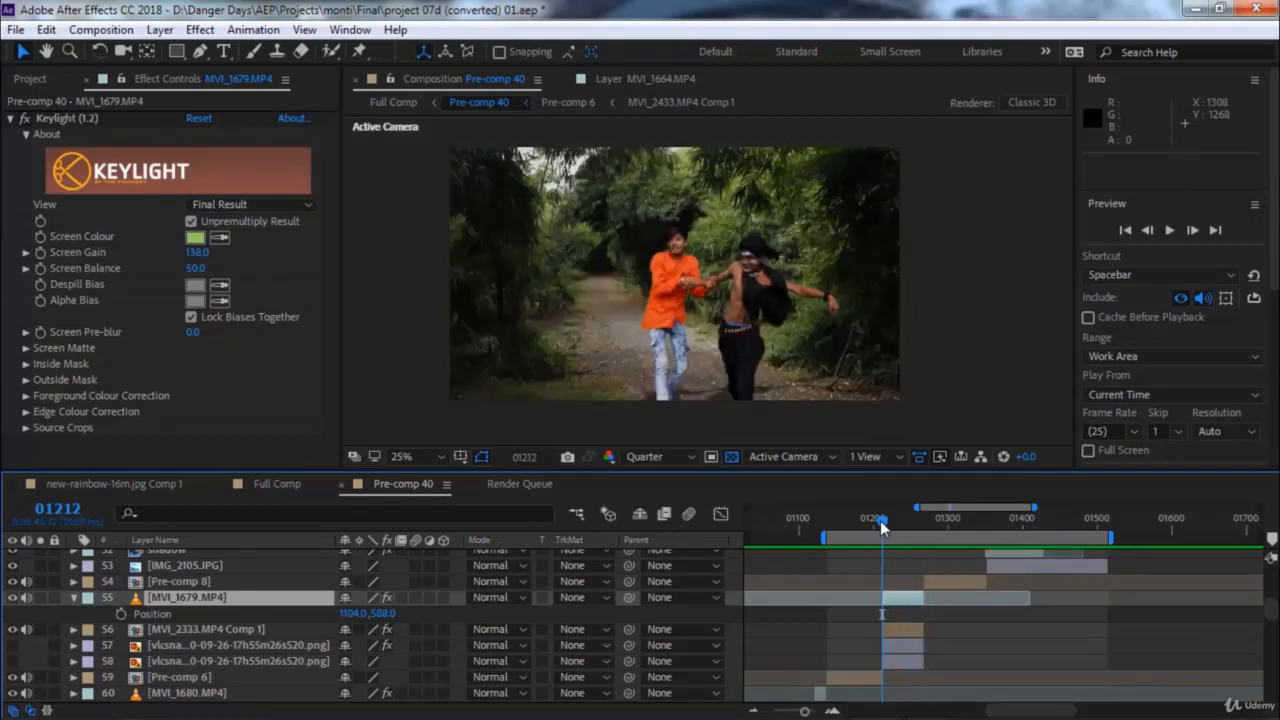
{"action": "key", "text": "space"}
{"action": "key", "text": "space"}
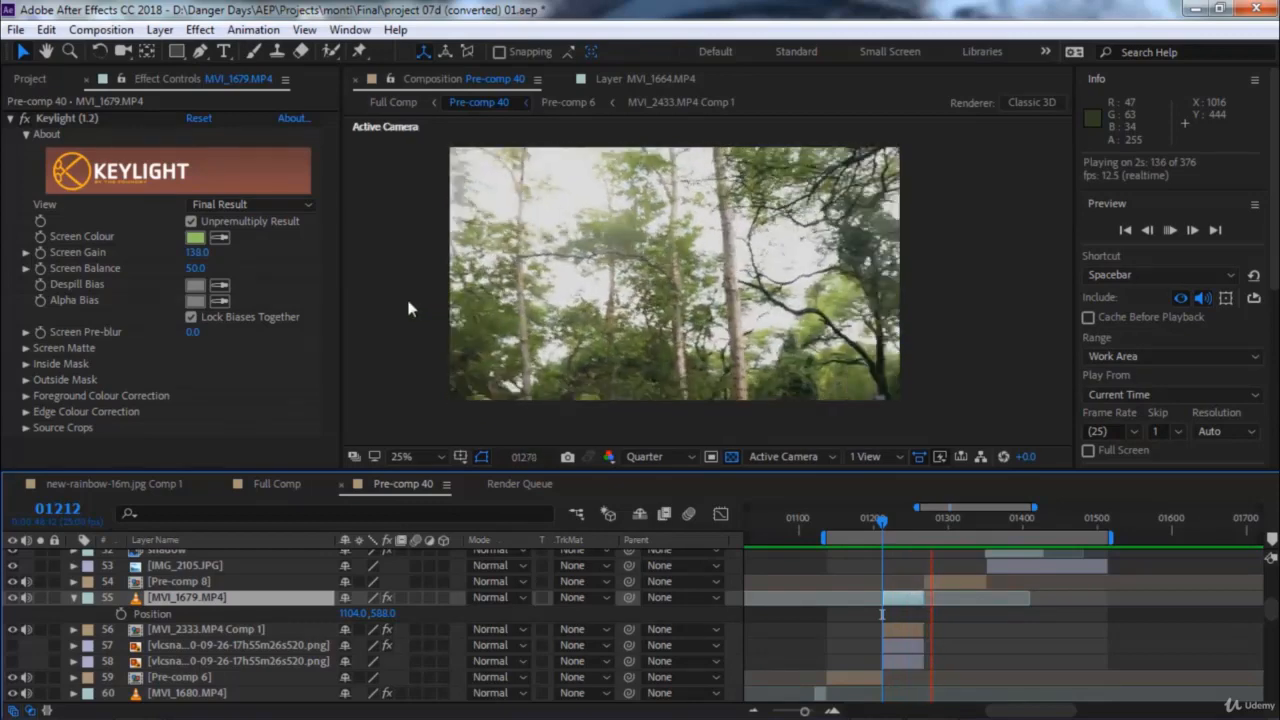
{"action": "key", "text": "space"}
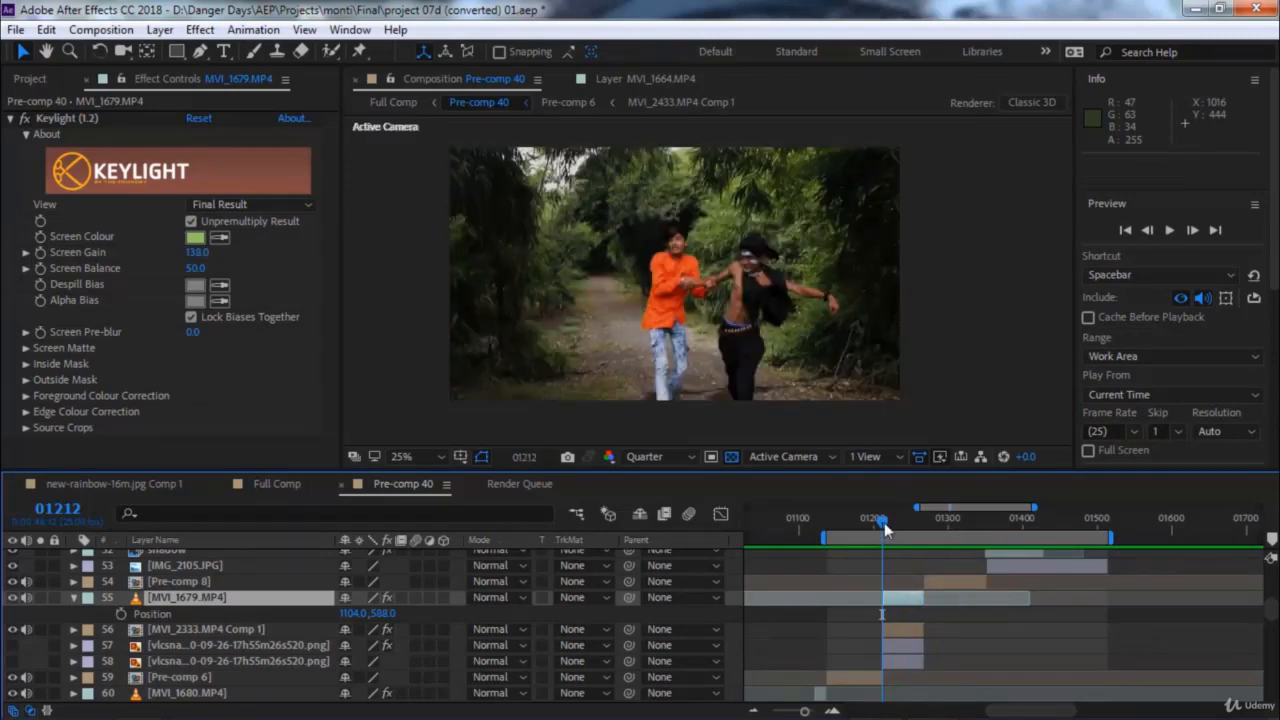
{"action": "key", "text": "space"}
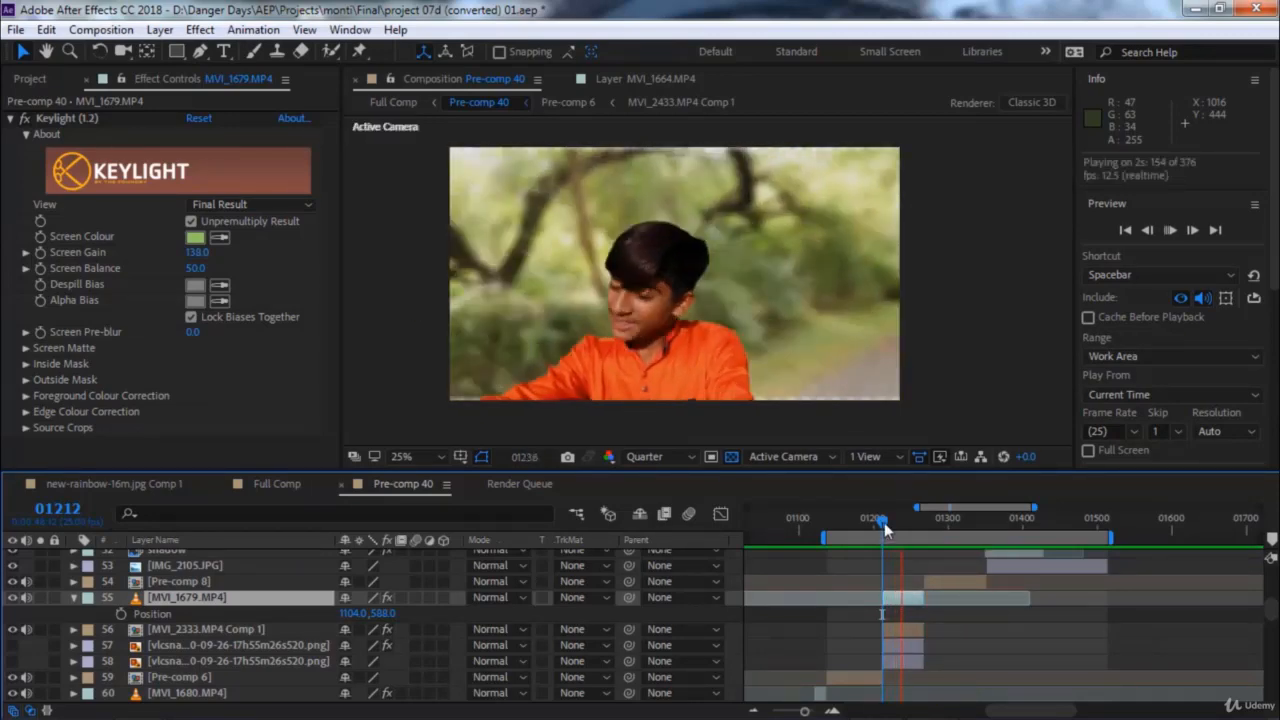
{"action": "key", "text": "space"}
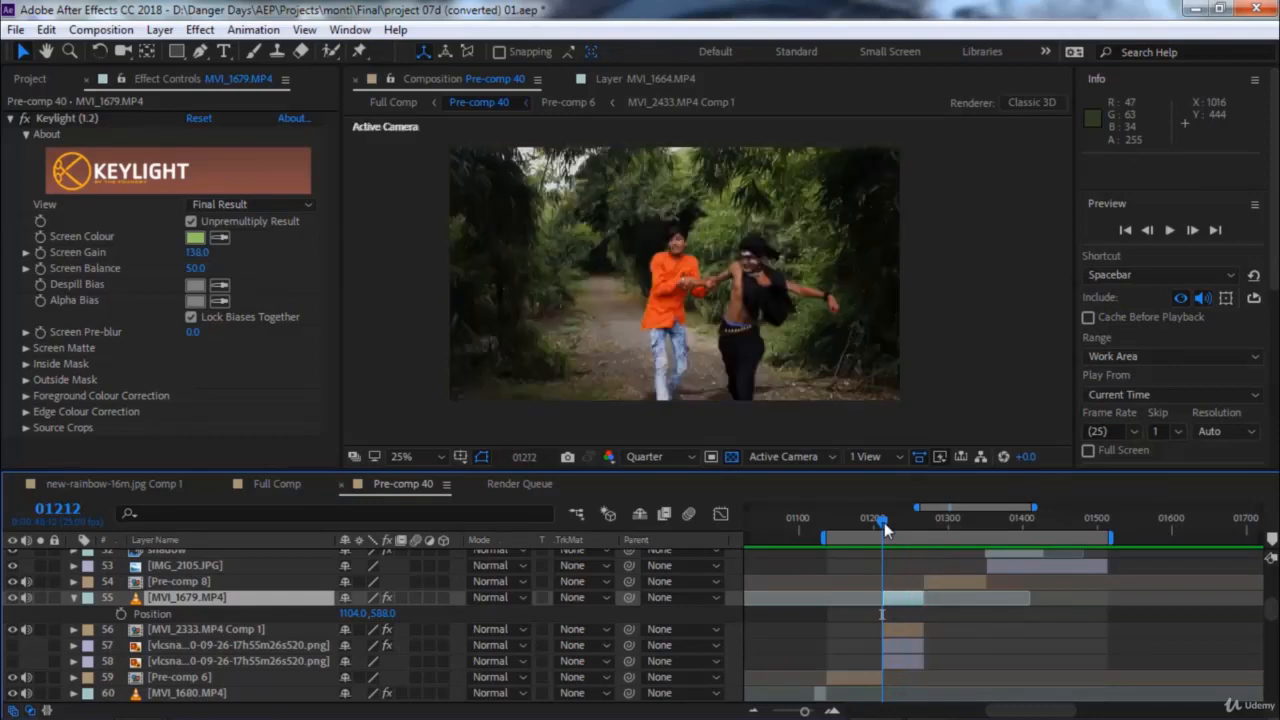
{"action": "key", "text": "space"}
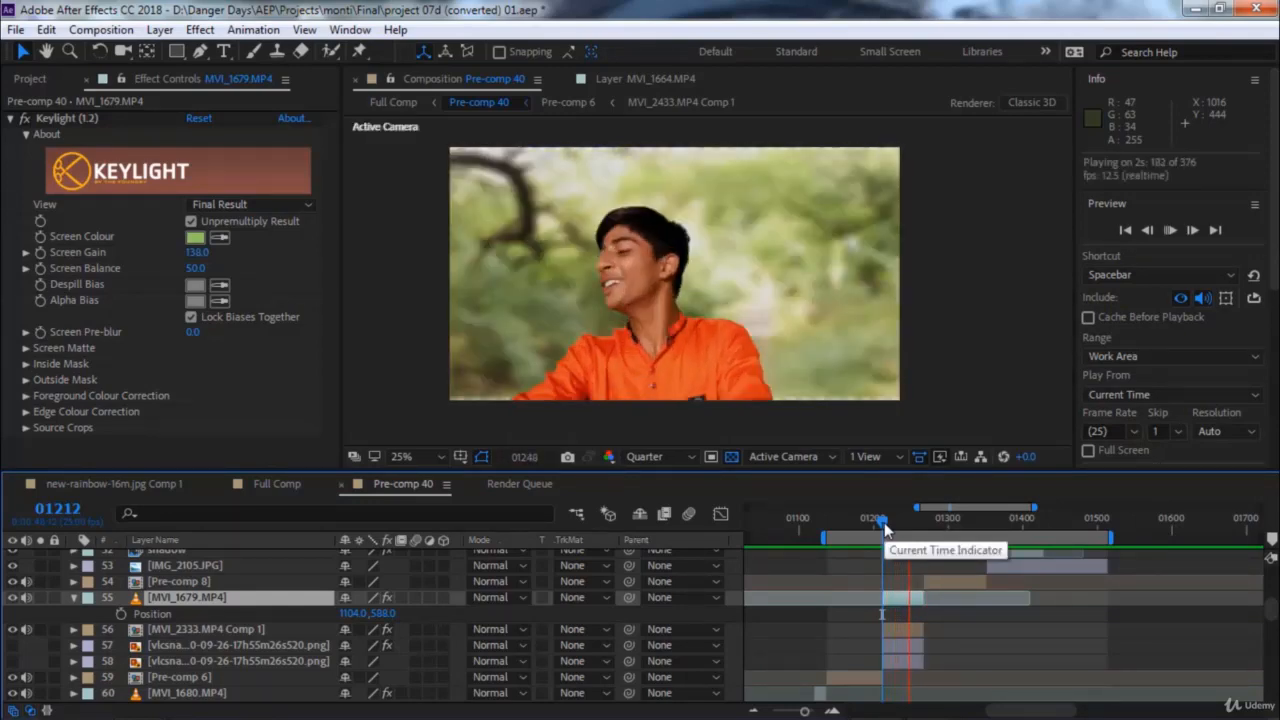
{"action": "key", "text": "space"}
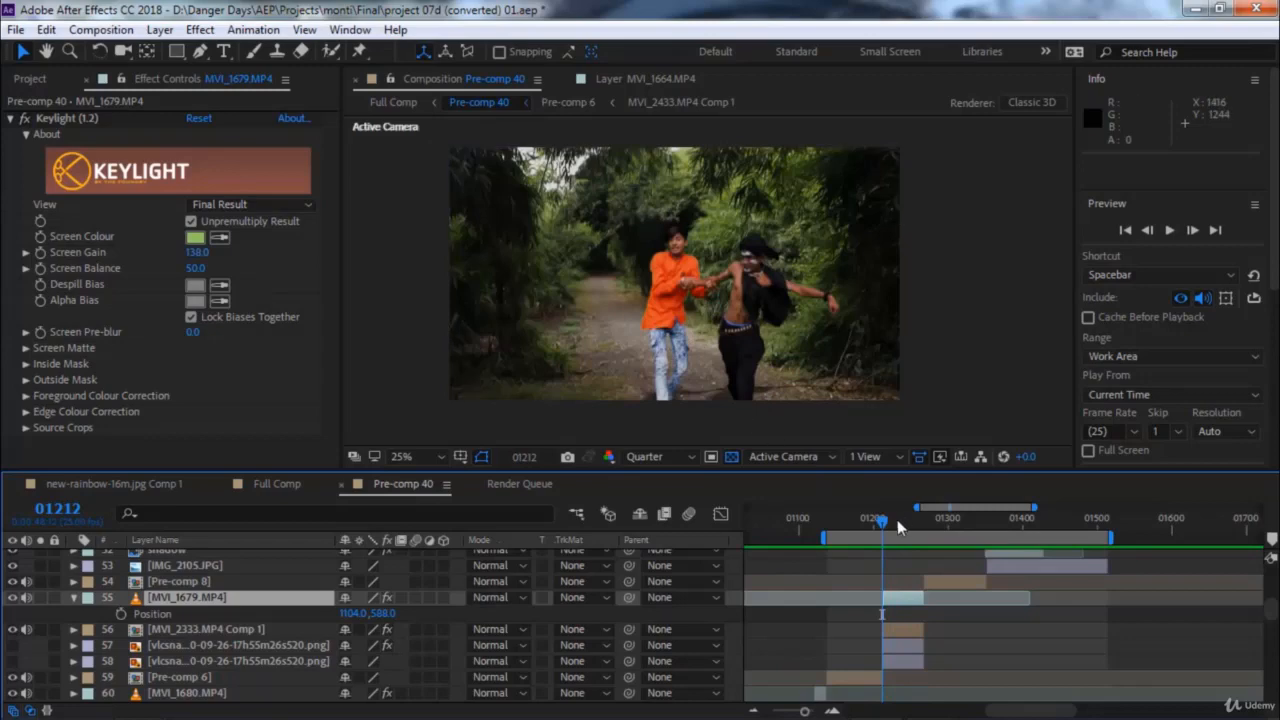
Move to frame 1295 in Pre-comp 40 and open the Pre-comp 8 composition for that shot.
{"action": "left_click_drag", "start_coordinate": [880, 520], "coordinate": [944, 524]}
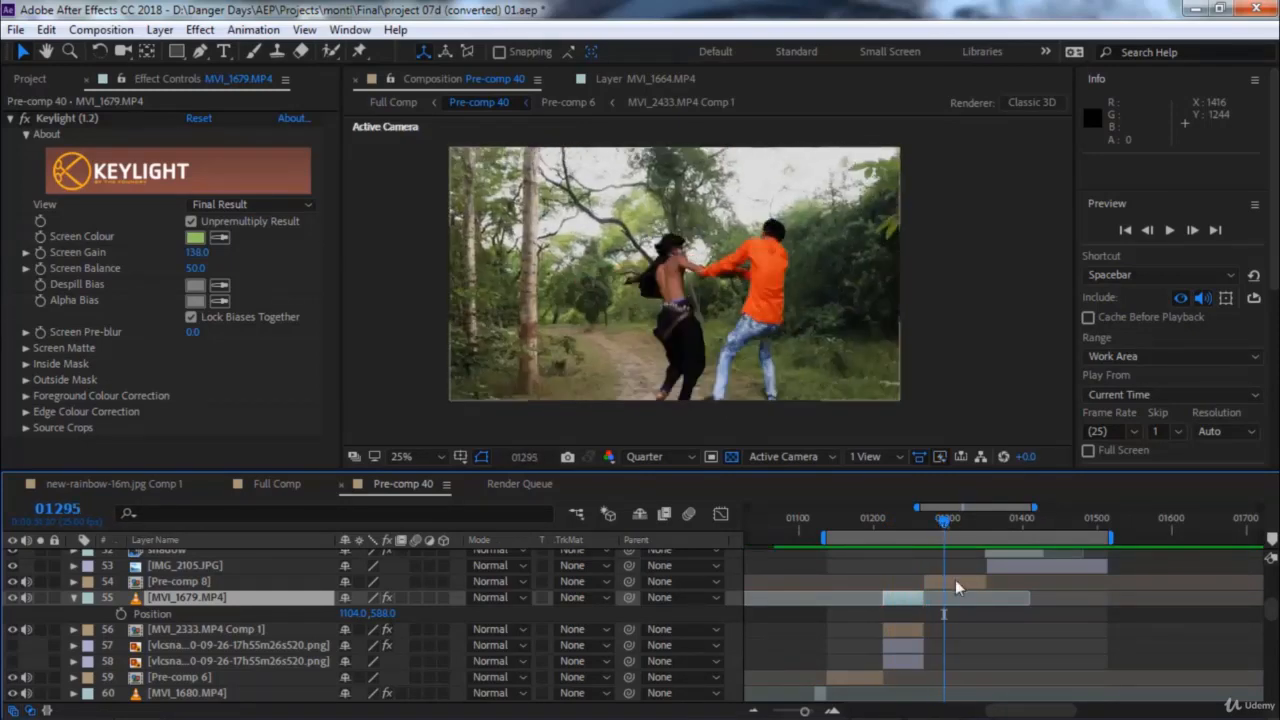
{"action": "left_click", "coordinate": [955, 583]}
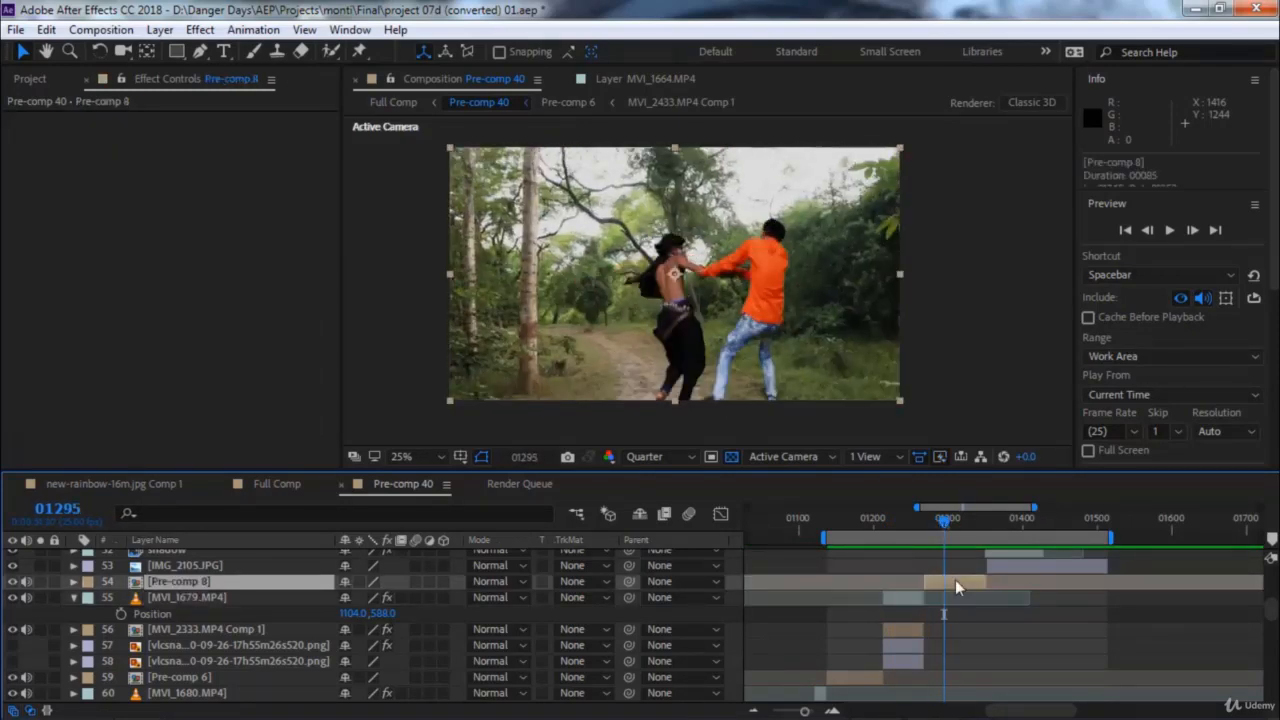
{"action": "double_click", "coordinate": [225, 581]}
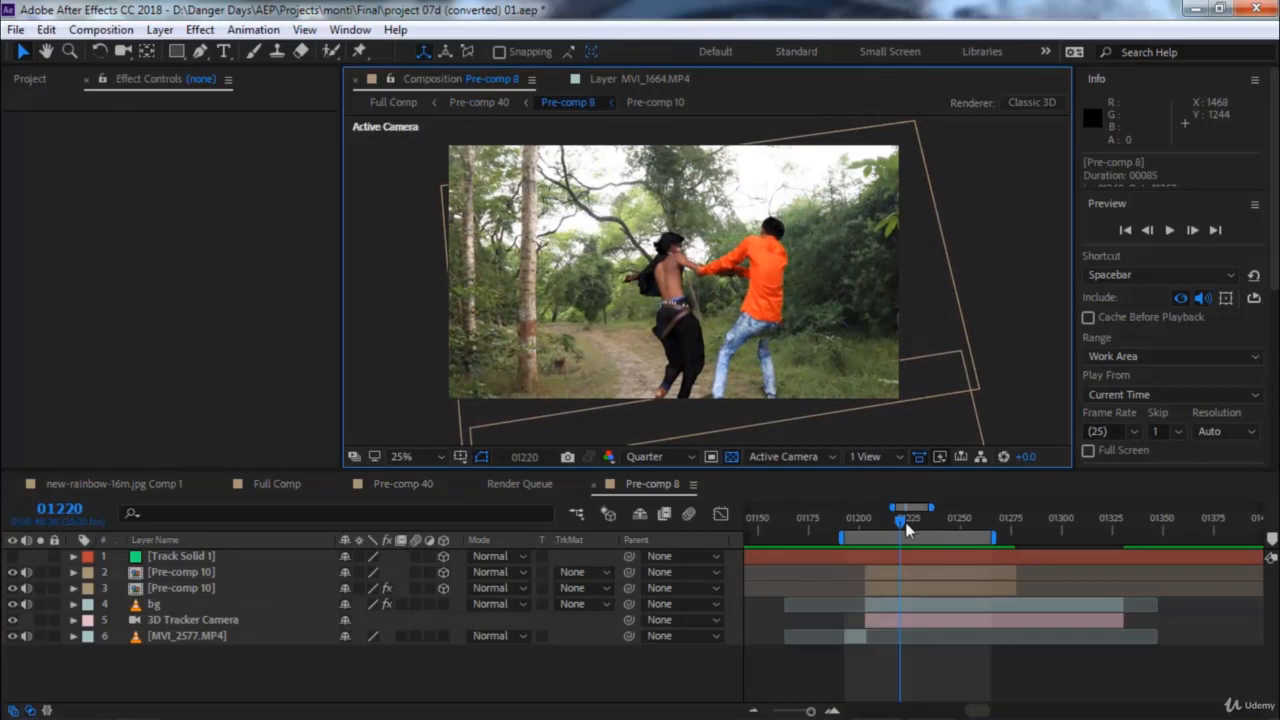
Solo the bg layer in Pre-comp 8, examine its moving forest background from frame 1204 to 1212, and remove the solo.
{"action": "left_click_drag", "start_coordinate": [905, 522], "coordinate": [866, 522]}
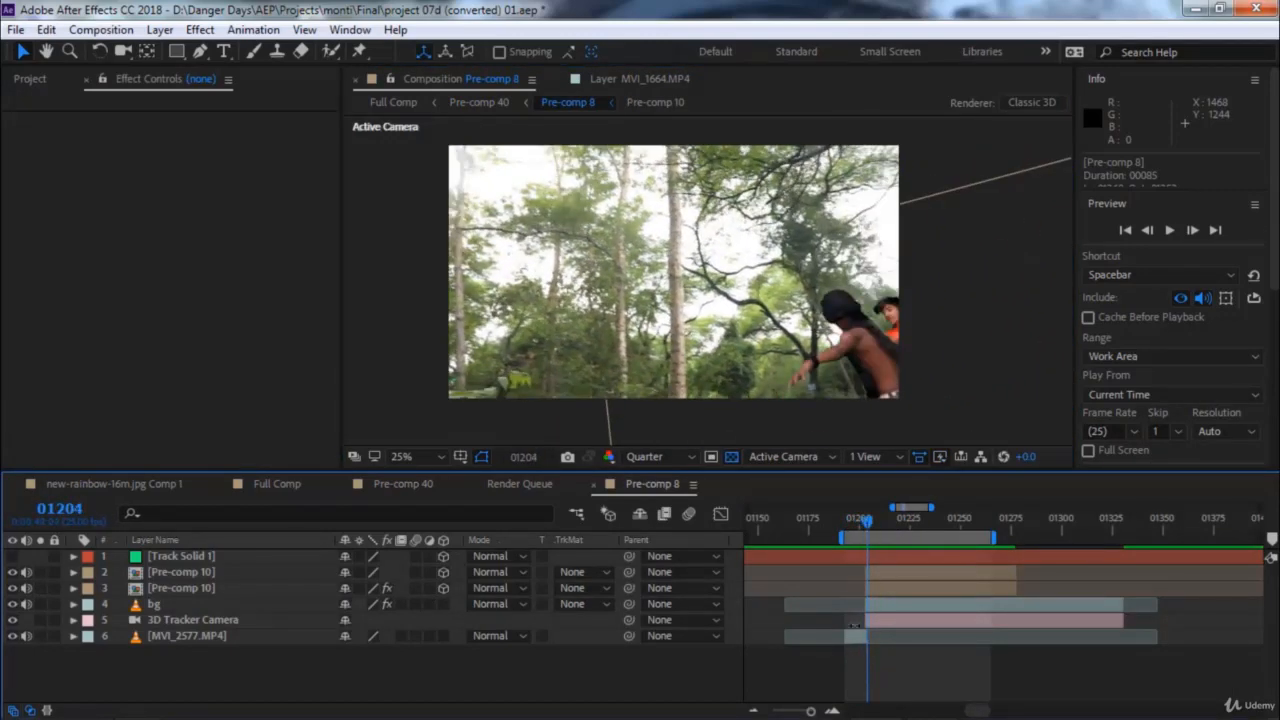
{"action": "left_click", "coordinate": [881, 622]}
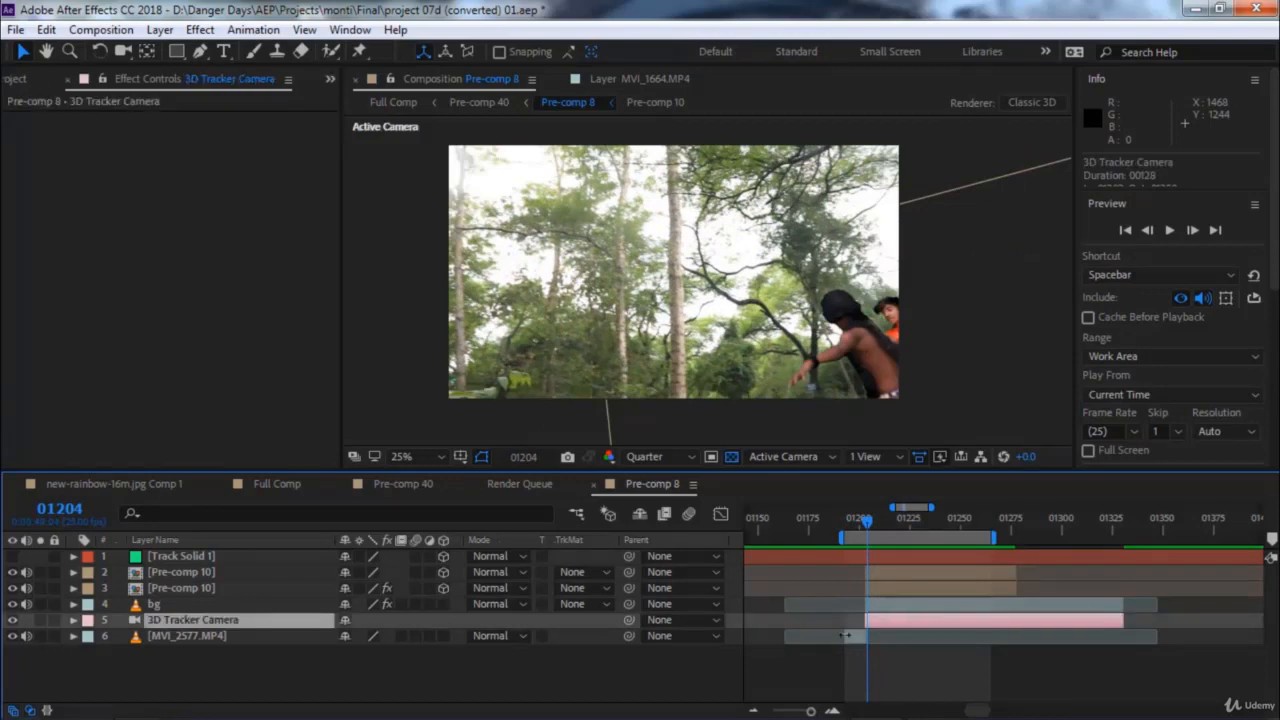
{"action": "left_click", "coordinate": [880, 606]}
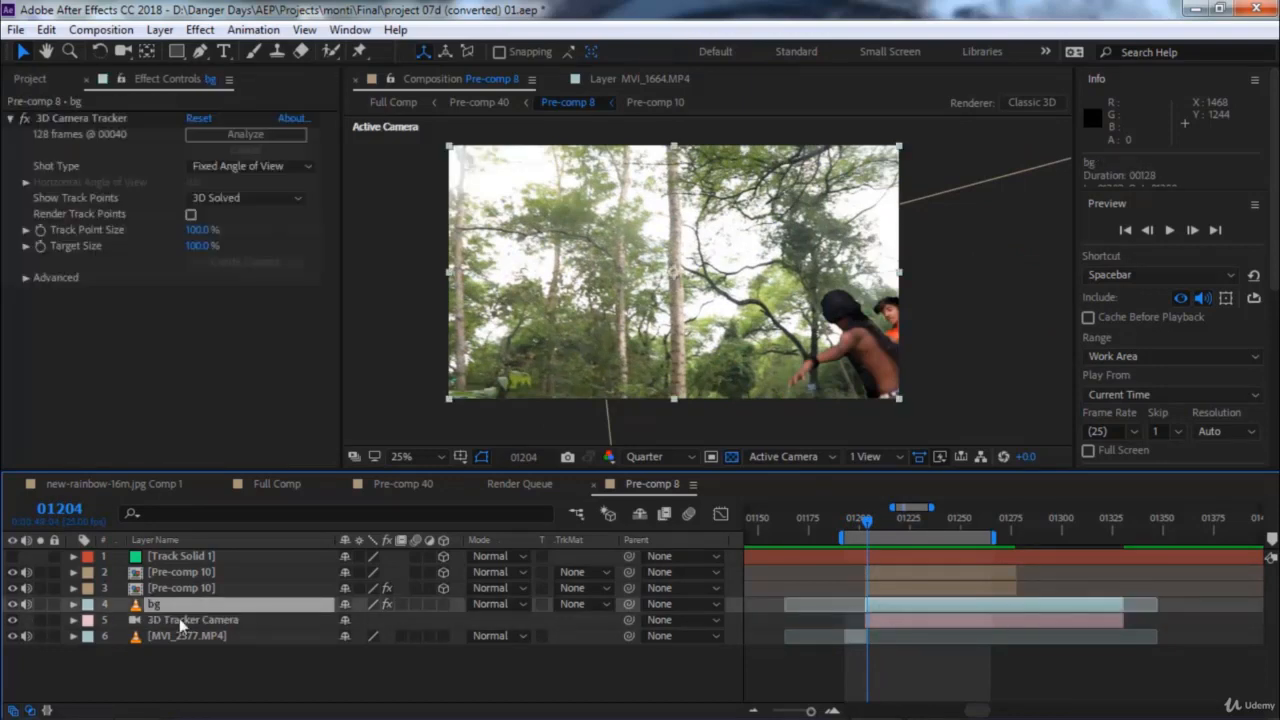
{"action": "left_click", "coordinate": [40, 603]}
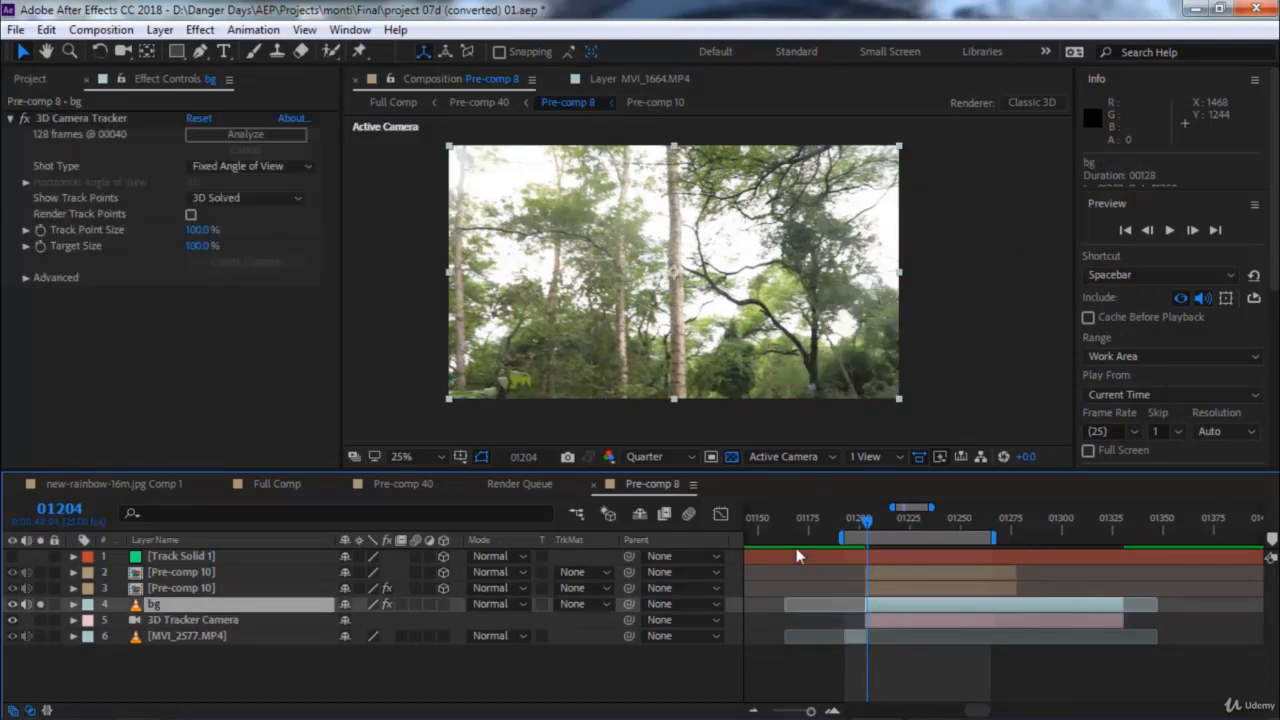
{"action": "mouse_move", "coordinate": [868, 523]}
{"action": "left_mouse_down"}
{"action": "mouse_move", "coordinate": [923, 517]}
{"action": "mouse_move", "coordinate": [845, 522]}
{"action": "mouse_move", "coordinate": [973, 522]}
{"action": "mouse_move", "coordinate": [893, 523]}
{"action": "mouse_move", "coordinate": [878, 538]}
{"action": "mouse_move", "coordinate": [936, 530]}
{"action": "mouse_move", "coordinate": [883, 538]}
{"action": "left_mouse_up"}
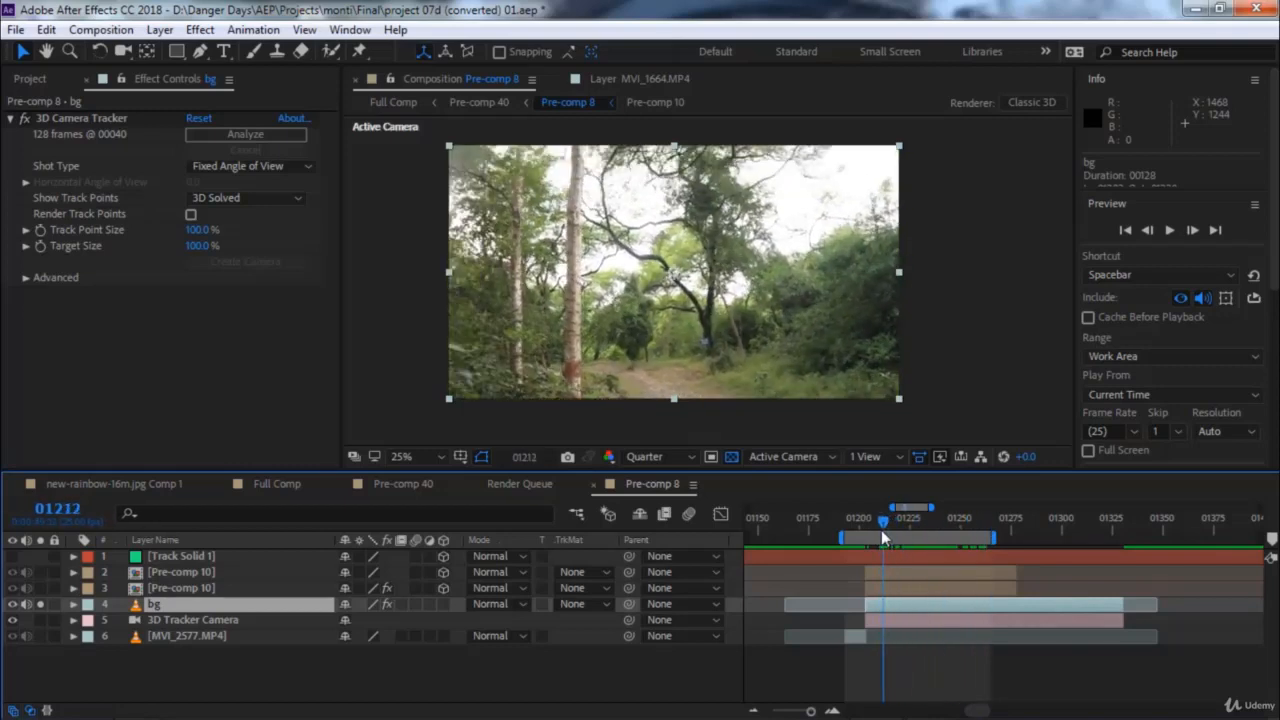
{"action": "left_click", "coordinate": [40, 604]}
At frame 1233, create a solid from the bg layer's 3D Camera Tracker points on the forest path.
{"action": "left_click_drag", "start_coordinate": [885, 516], "coordinate": [925, 525]}
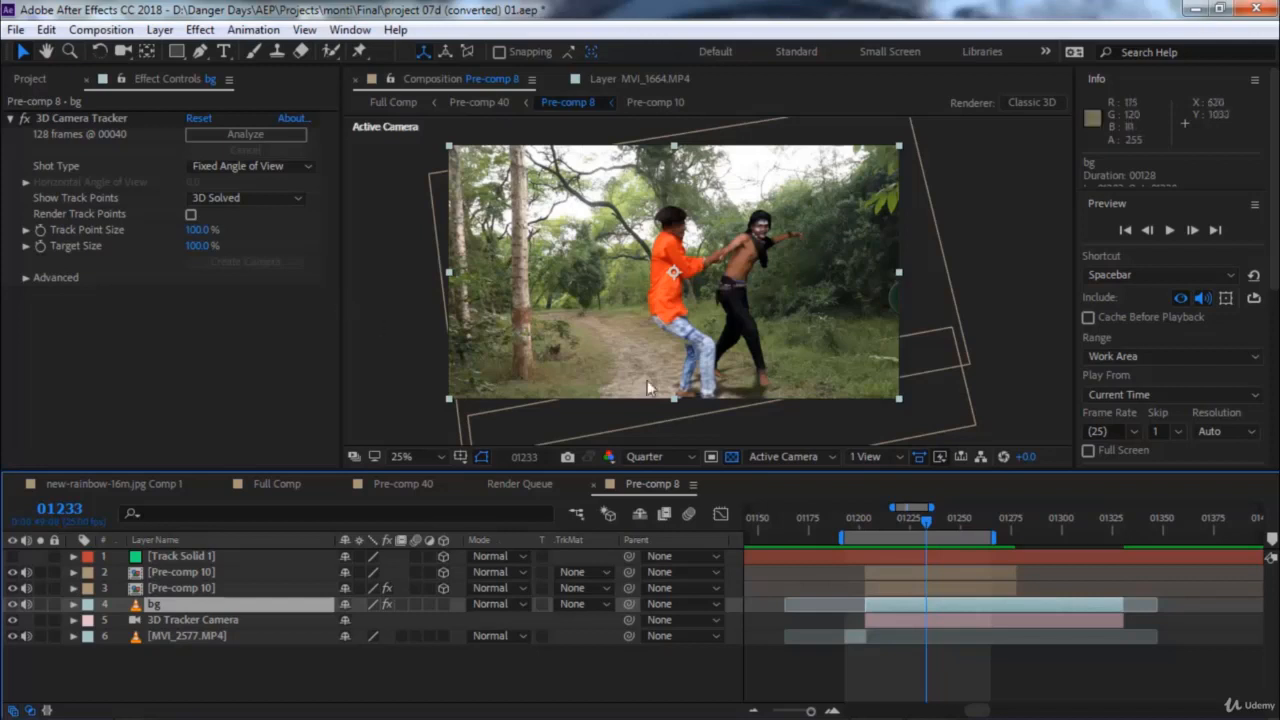
{"action": "left_click", "coordinate": [80, 119]}
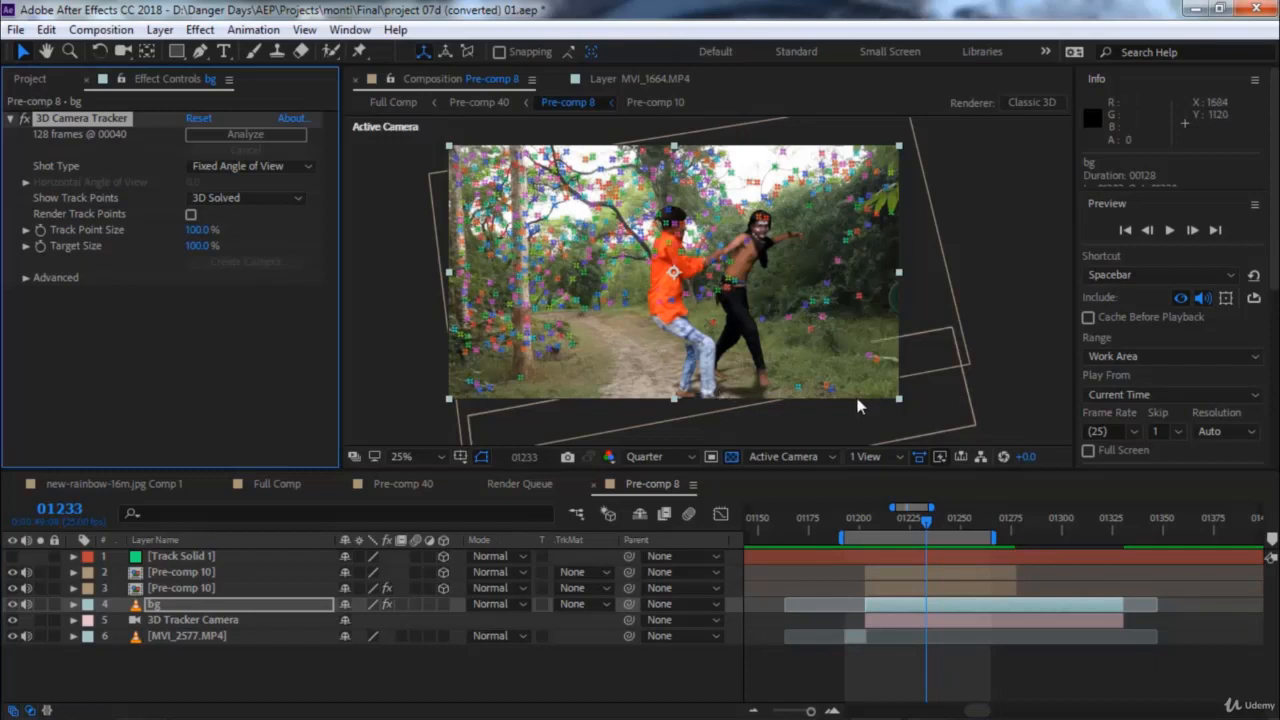
{"action": "right_click", "coordinate": [616, 326]}
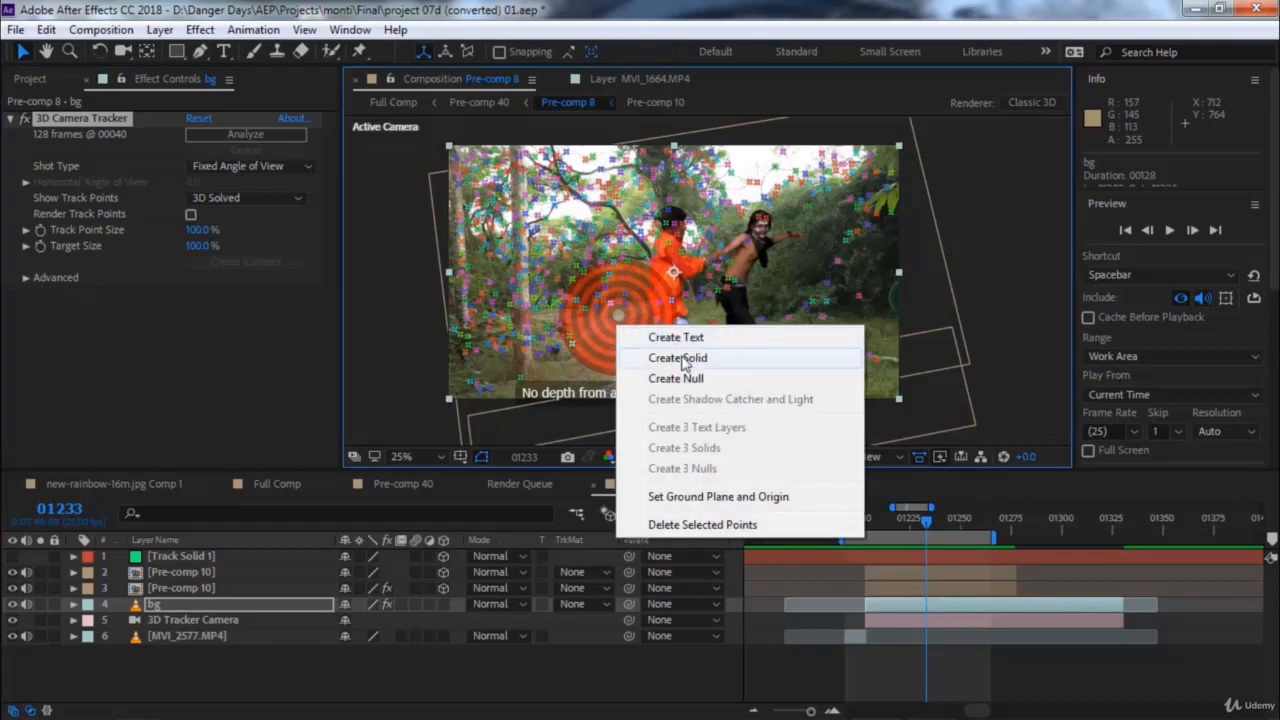
{"action": "left_click", "coordinate": [678, 358]}
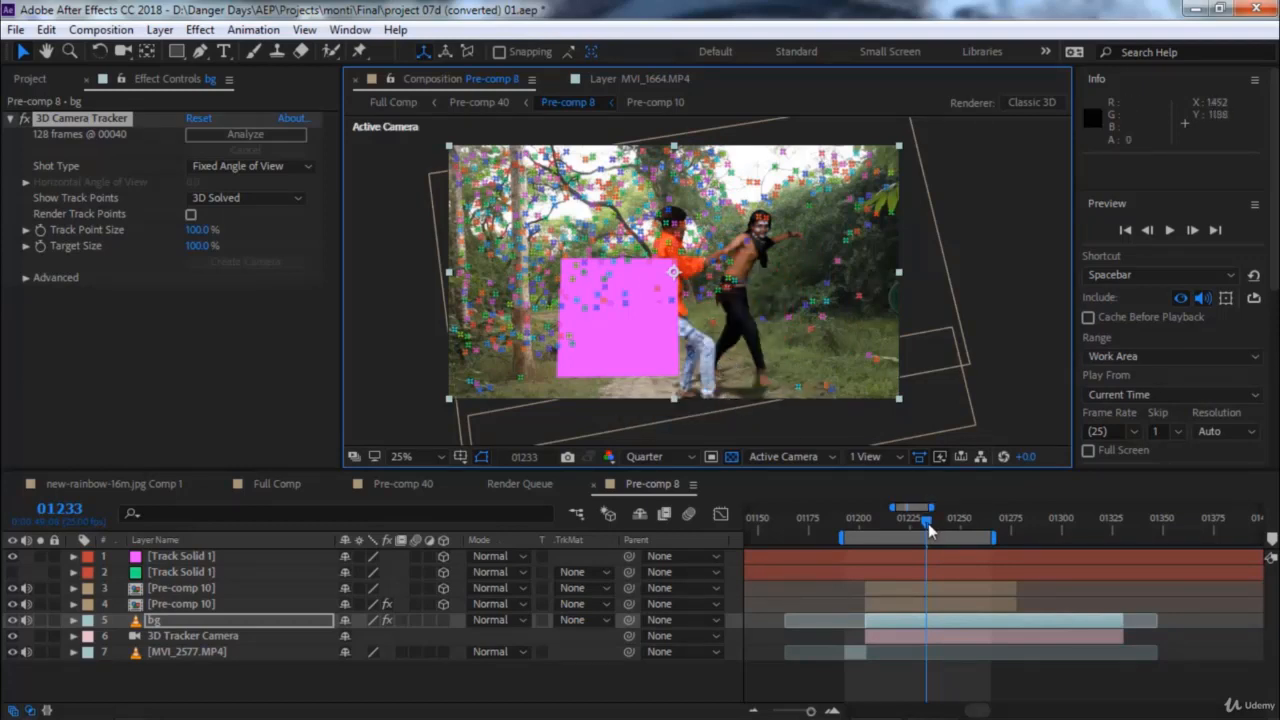
Scrub the shot to check how the new track solid follows the camera motion, hide the solid and move to frame 1252.
{"action": "left_click_drag", "start_coordinate": [928, 523], "coordinate": [869, 528]}
{"action": "left_click_drag", "start_coordinate": [862, 527], "coordinate": [904, 526]}
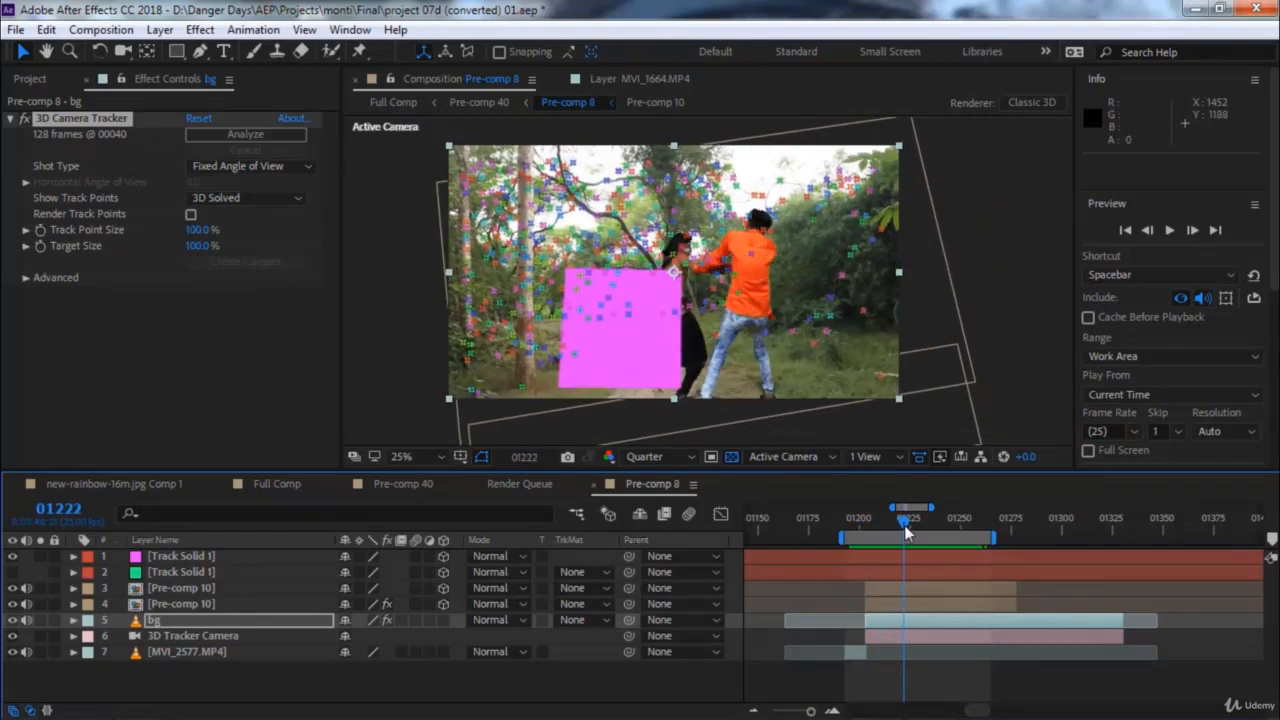
{"action": "left_click", "coordinate": [13, 556]}
{"action": "left_click_drag", "start_coordinate": [920, 522], "coordinate": [967, 531]}
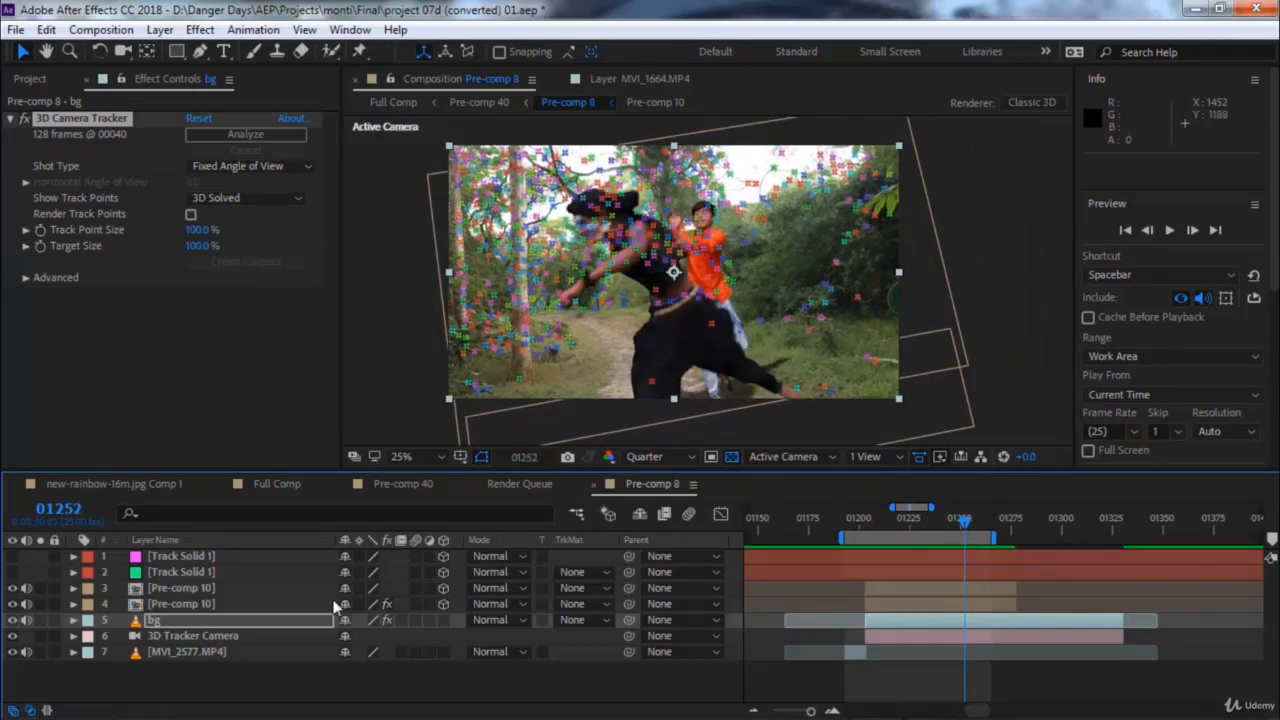
Close Pre-comp 8, return to Pre-comp 40 and scrub from frame 1370 to 1460 to examine the shot on the rocks.
{"action": "left_click", "coordinate": [594, 485]}
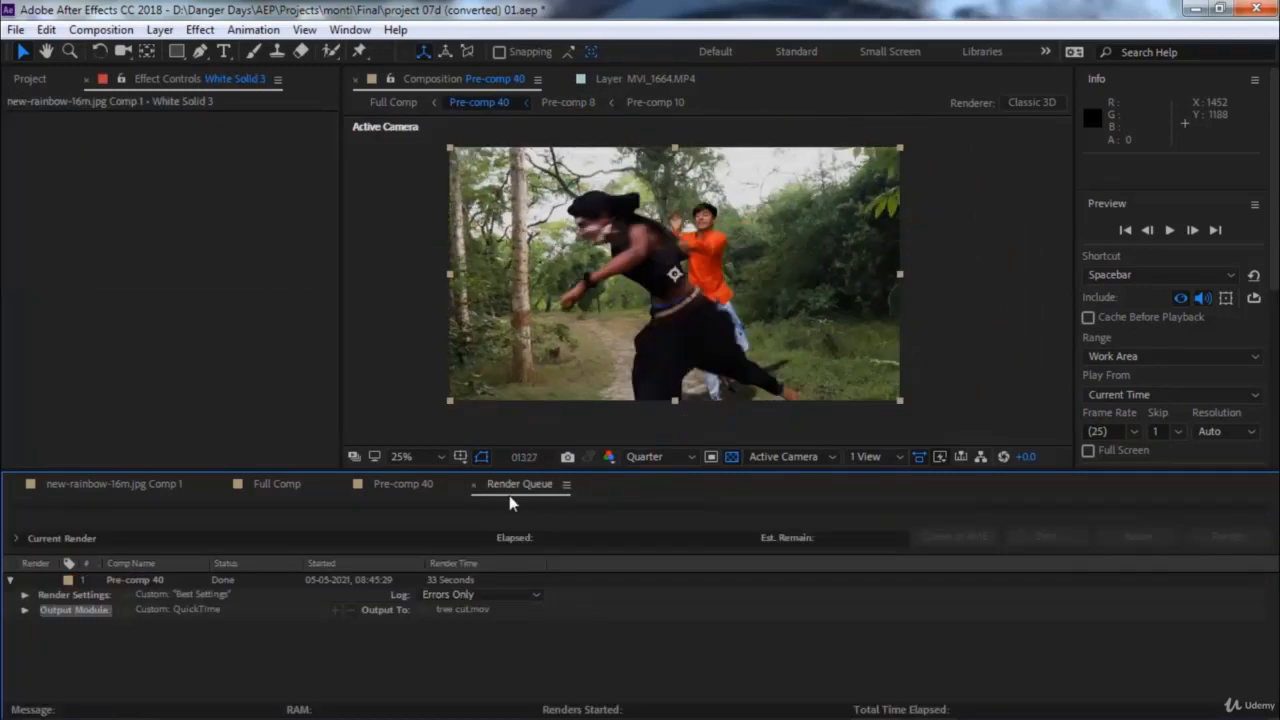
{"action": "left_click", "coordinate": [418, 489]}
{"action": "scroll", "coordinate": [992, 576], "scroll_direction": "up", "scroll_amount": 1}
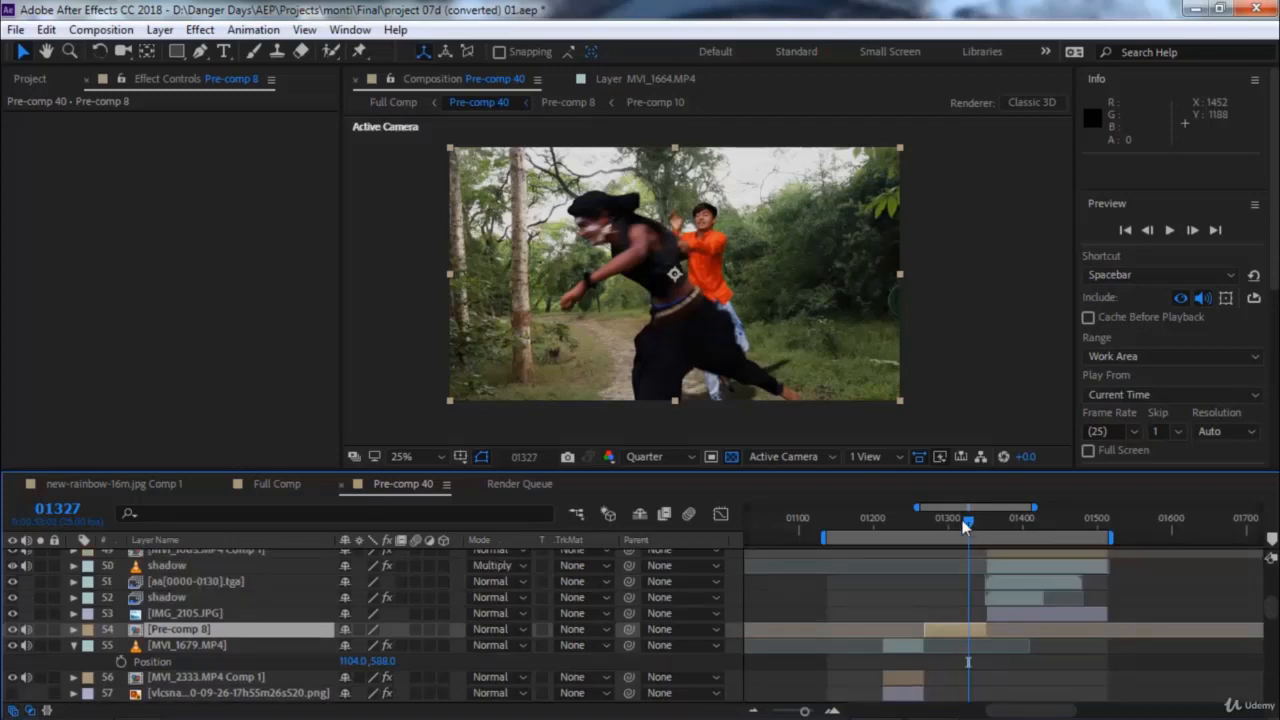
{"action": "left_click_drag", "start_coordinate": [965, 527], "coordinate": [999, 518]}
{"action": "scroll", "coordinate": [1034, 620], "scroll_direction": "up", "scroll_amount": 2}
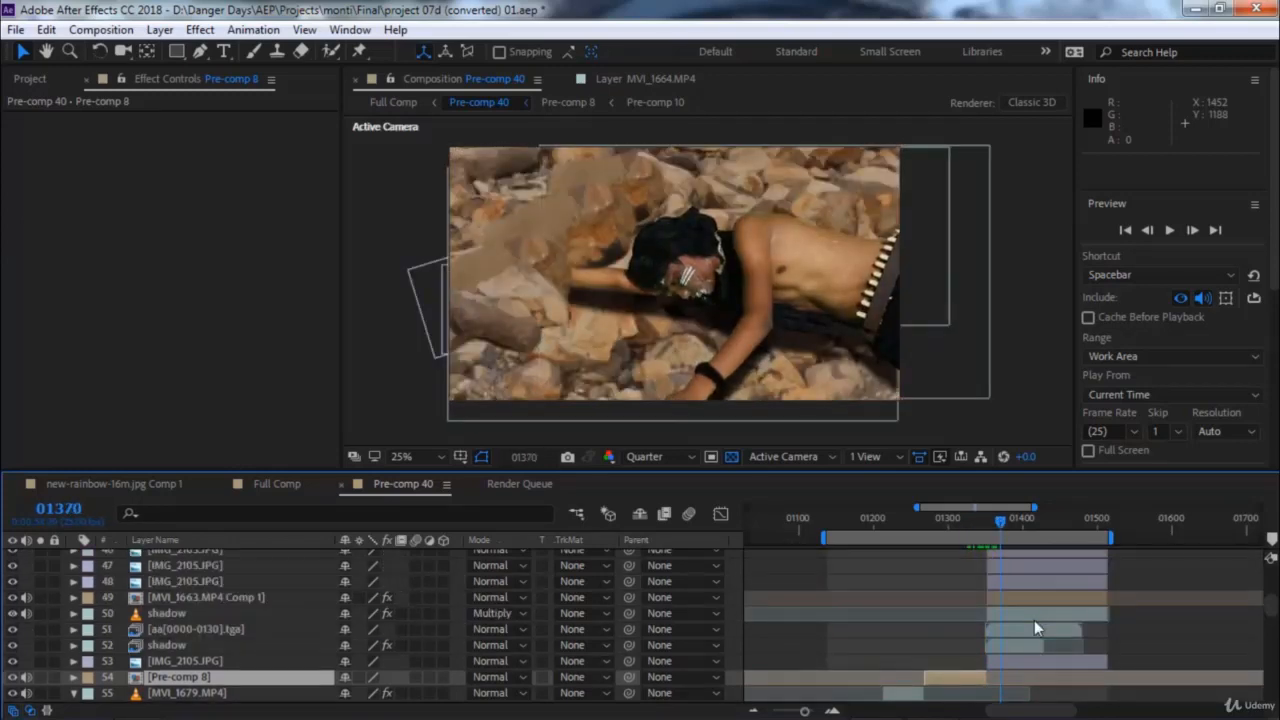
{"action": "left_click_drag", "start_coordinate": [999, 519], "coordinate": [1058, 521]}
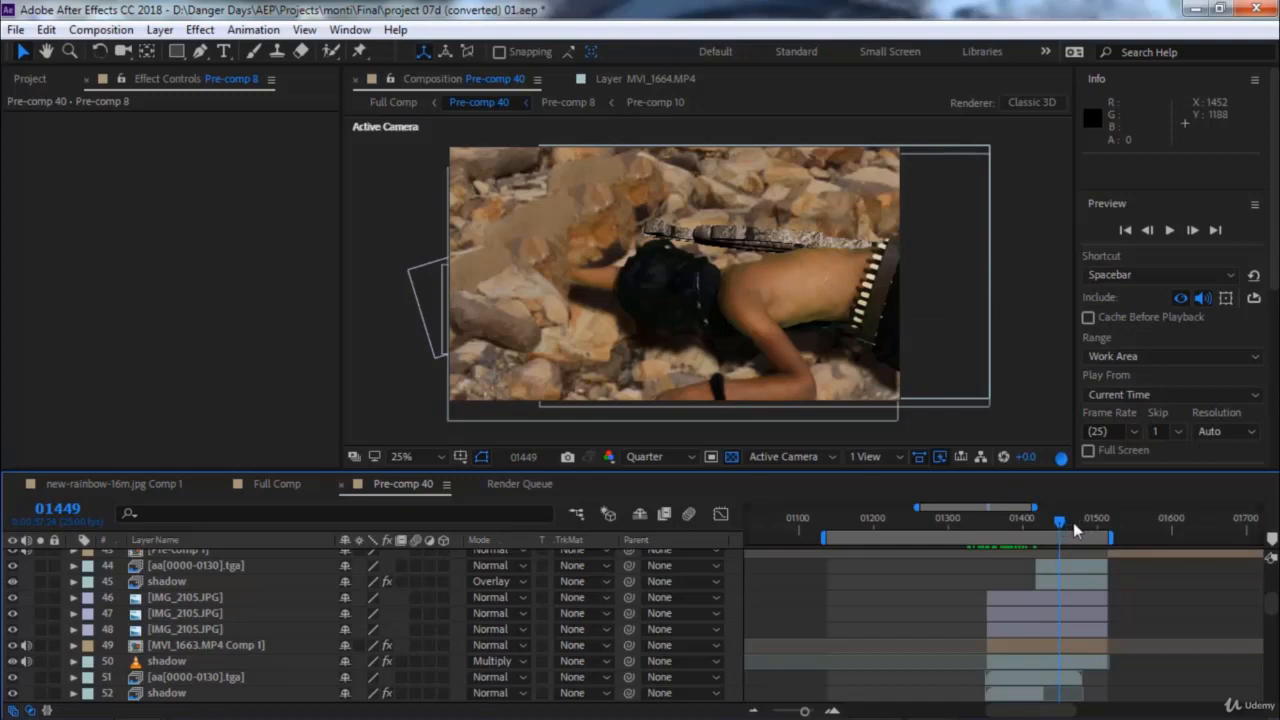
{"action": "left_click", "coordinate": [1068, 522]}
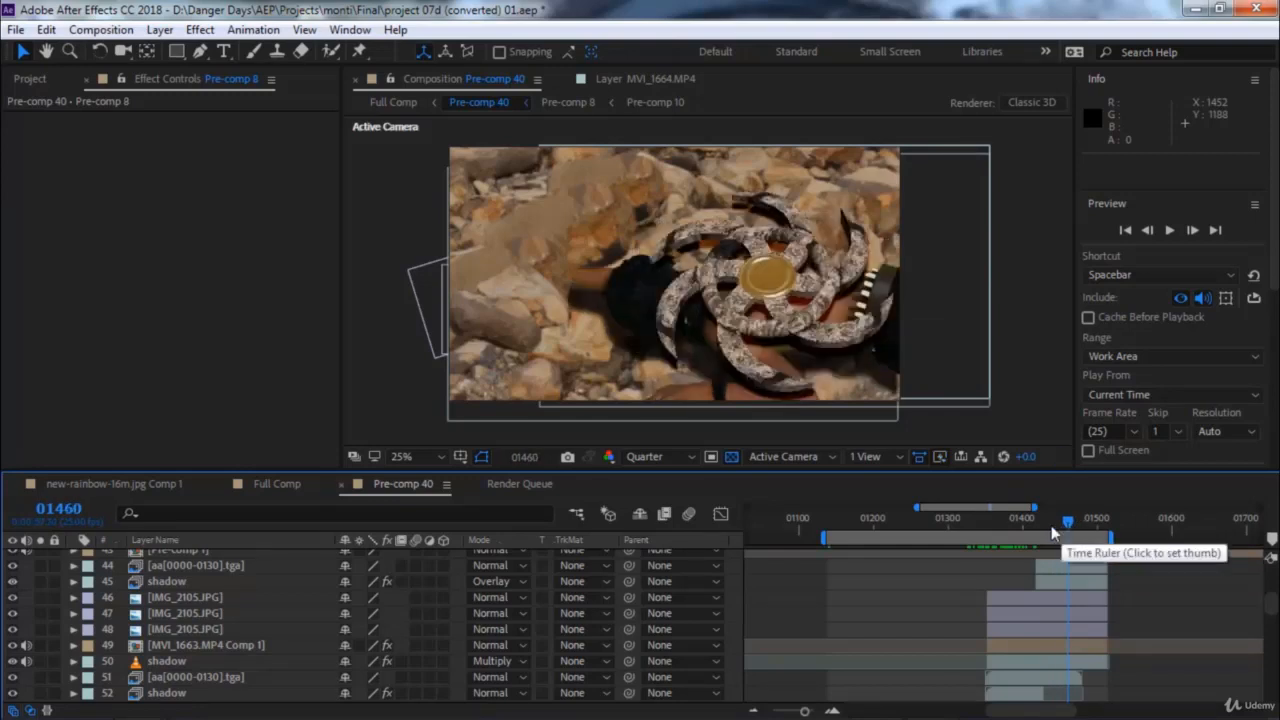
At frame 1388, solo and unsolo each of the three IMG_2105.JPG layers 46 to 48 to examine the masked rock pieces.
{"action": "left_click_drag", "start_coordinate": [1029, 524], "coordinate": [1013, 524]}
{"action": "left_click", "coordinate": [1011, 597]}
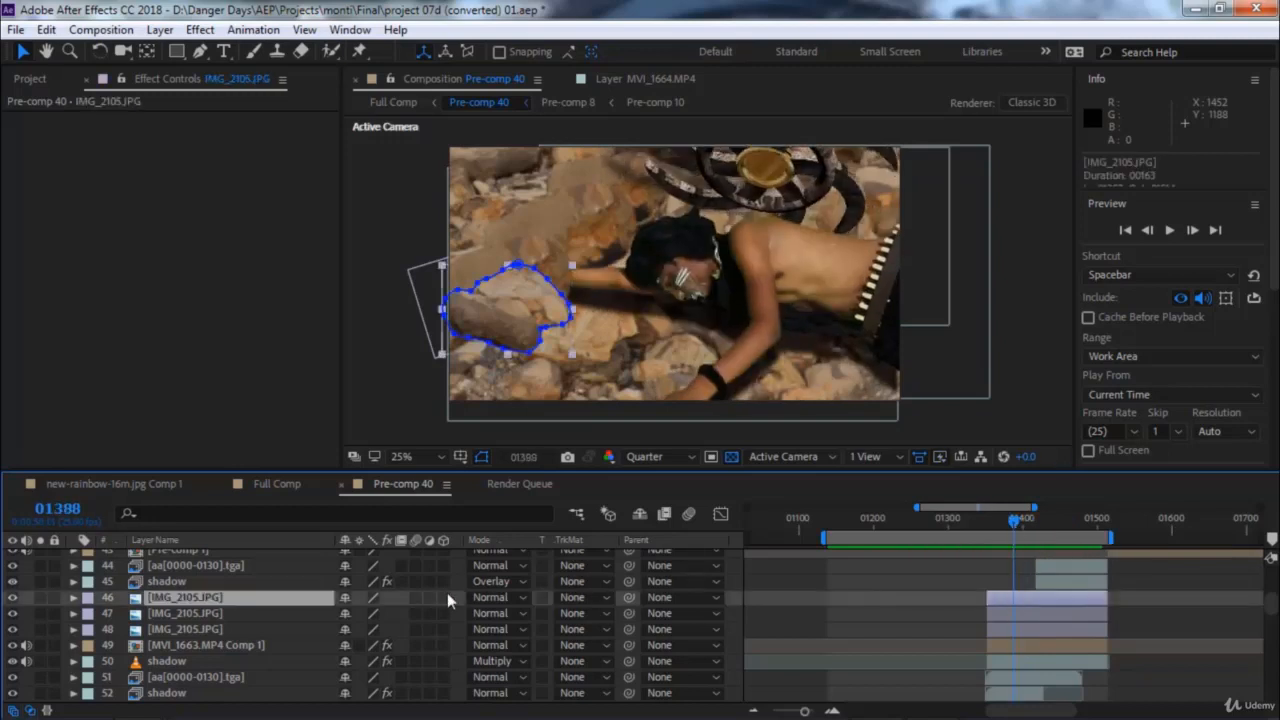
{"action": "left_click", "coordinate": [41, 596]}
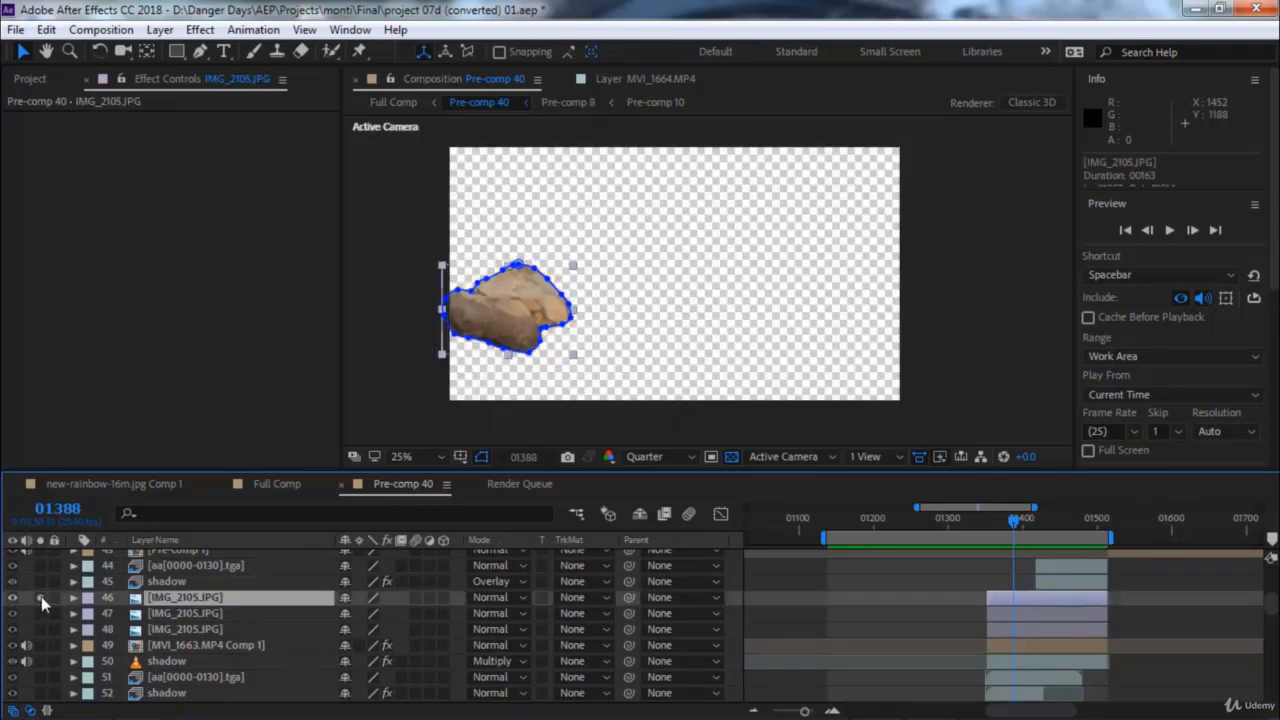
{"action": "left_click", "coordinate": [41, 596]}
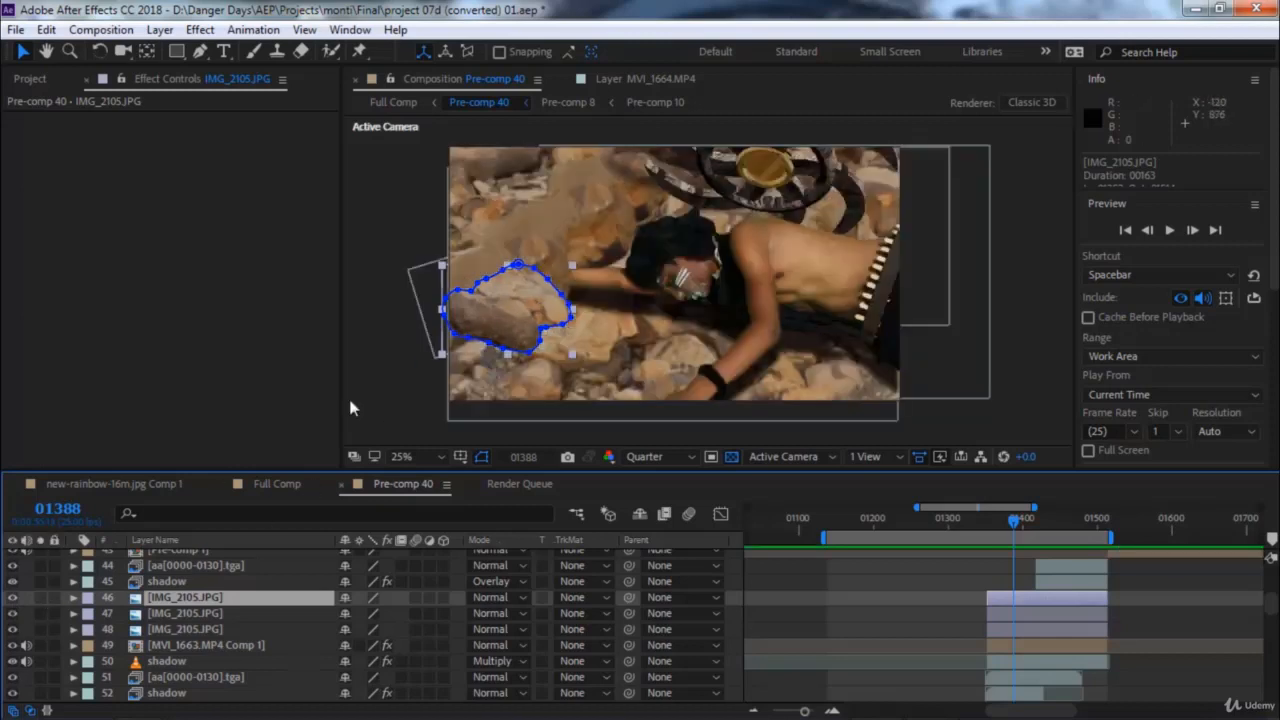
{"action": "left_click", "coordinate": [190, 613]}
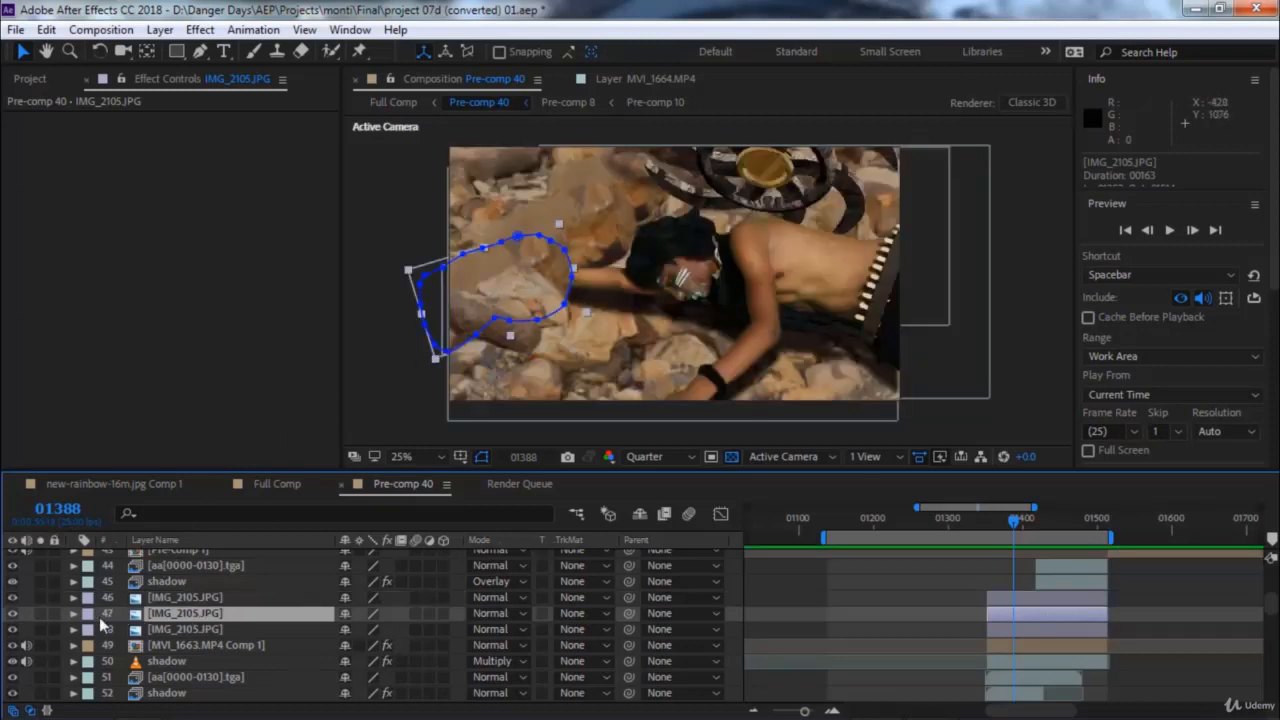
{"action": "left_click", "coordinate": [37, 613]}
{"action": "left_click", "coordinate": [37, 613]}
{"action": "left_click", "coordinate": [172, 630]}
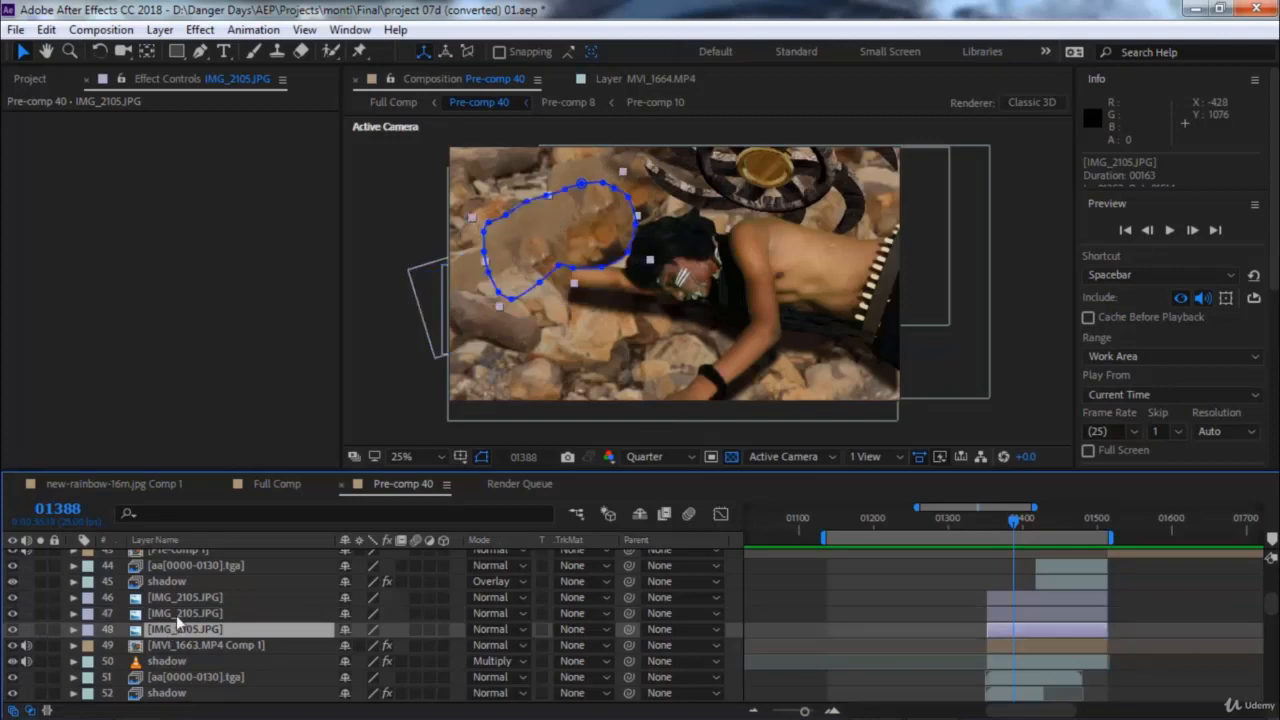
{"action": "left_click", "coordinate": [38, 631]}
{"action": "left_click", "coordinate": [38, 631]}
Isolate the MVI_1663.MP4 Comp 1 layer briefly to view the keyed actor, and open its composition.
{"action": "left_click", "coordinate": [101, 647]}
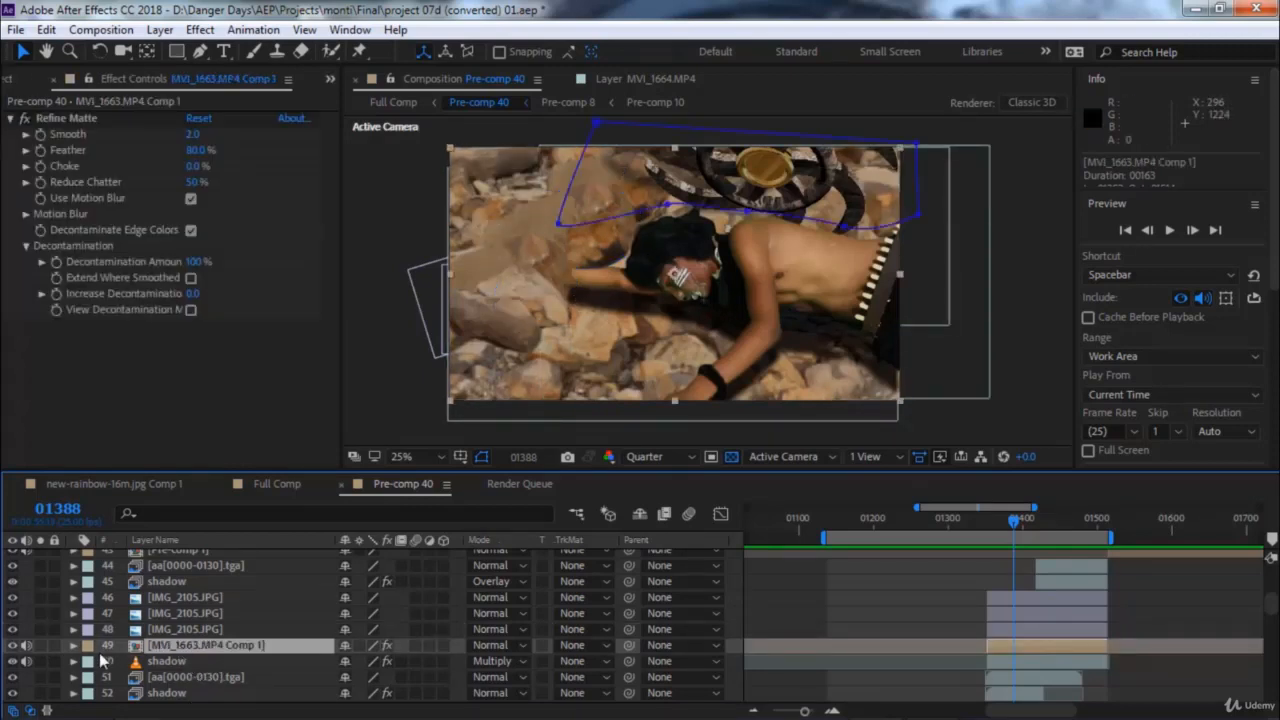
{"action": "left_click", "coordinate": [38, 646]}
{"action": "left_click", "coordinate": [38, 646]}
{"action": "double_click", "coordinate": [204, 645]}
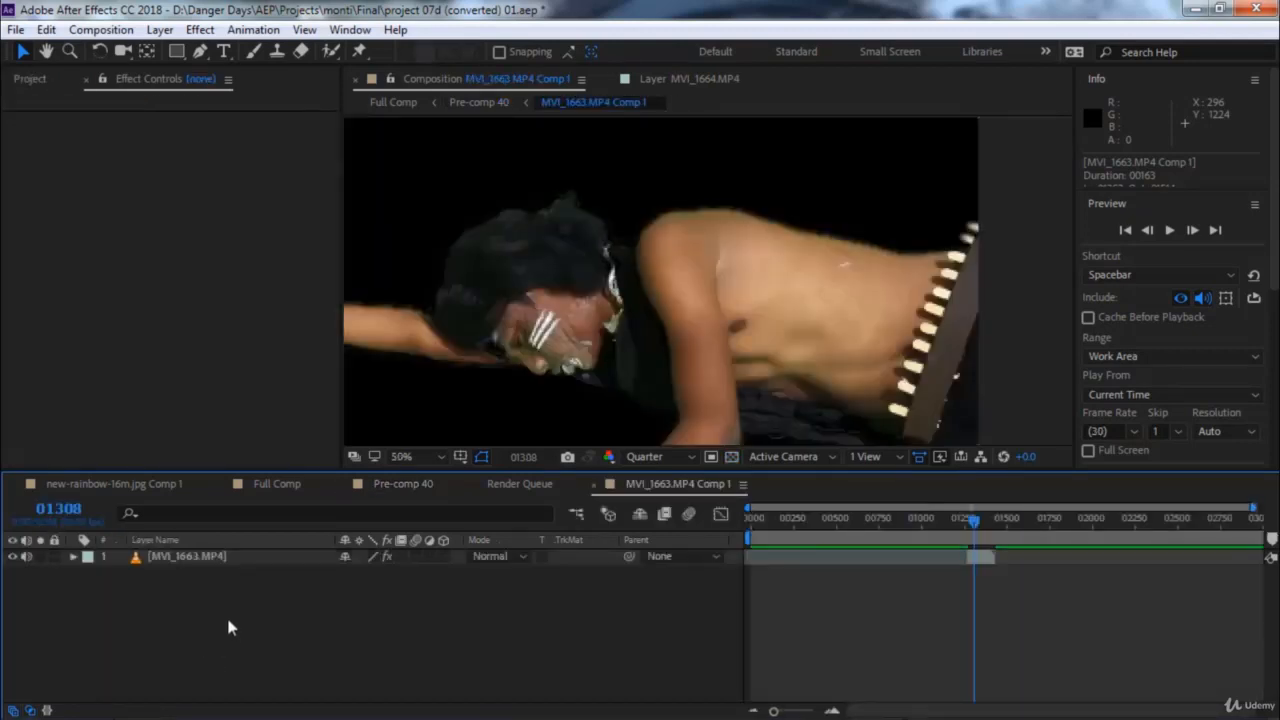
Turn off Keylight on the MVI_1663.MP4 layer, examine the green-screen footage from frame 1324 to 1390, and turn Keylight back on.
{"action": "left_click", "coordinate": [194, 555]}
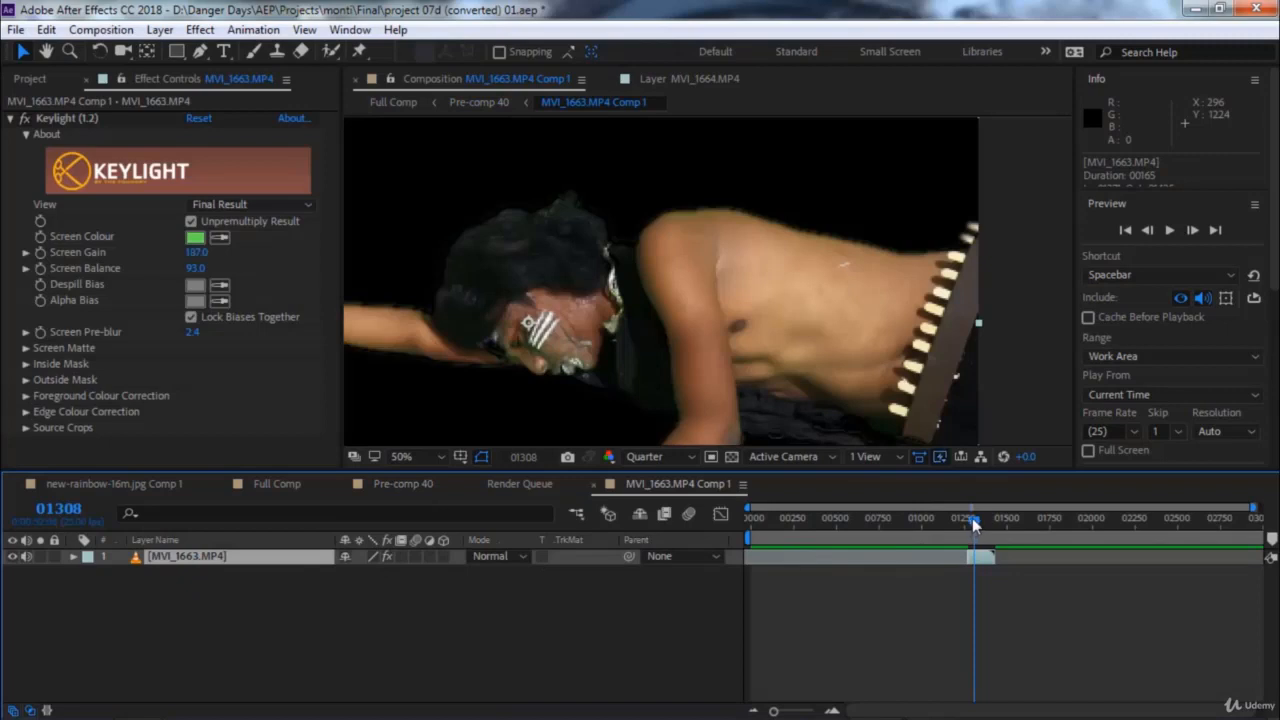
{"action": "left_click_drag", "start_coordinate": [974, 520], "coordinate": [977, 520]}
{"action": "key", "text": "comma"}
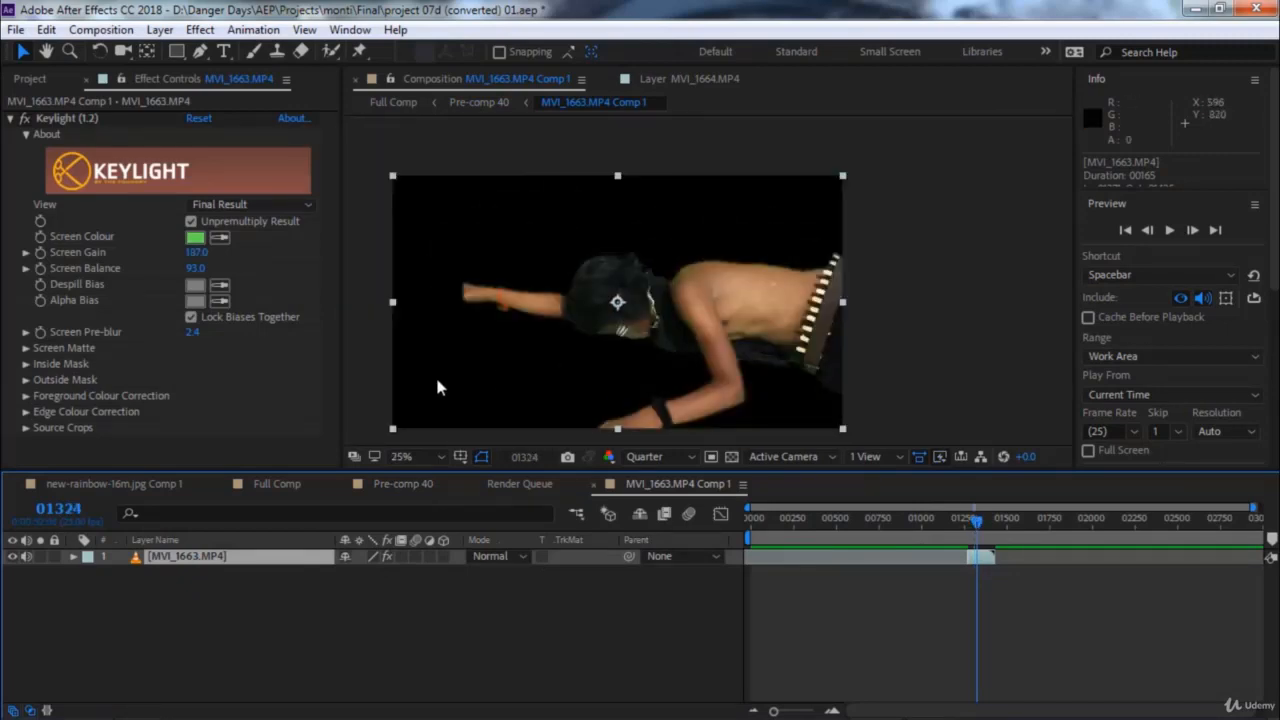
{"action": "left_click", "coordinate": [23, 119]}
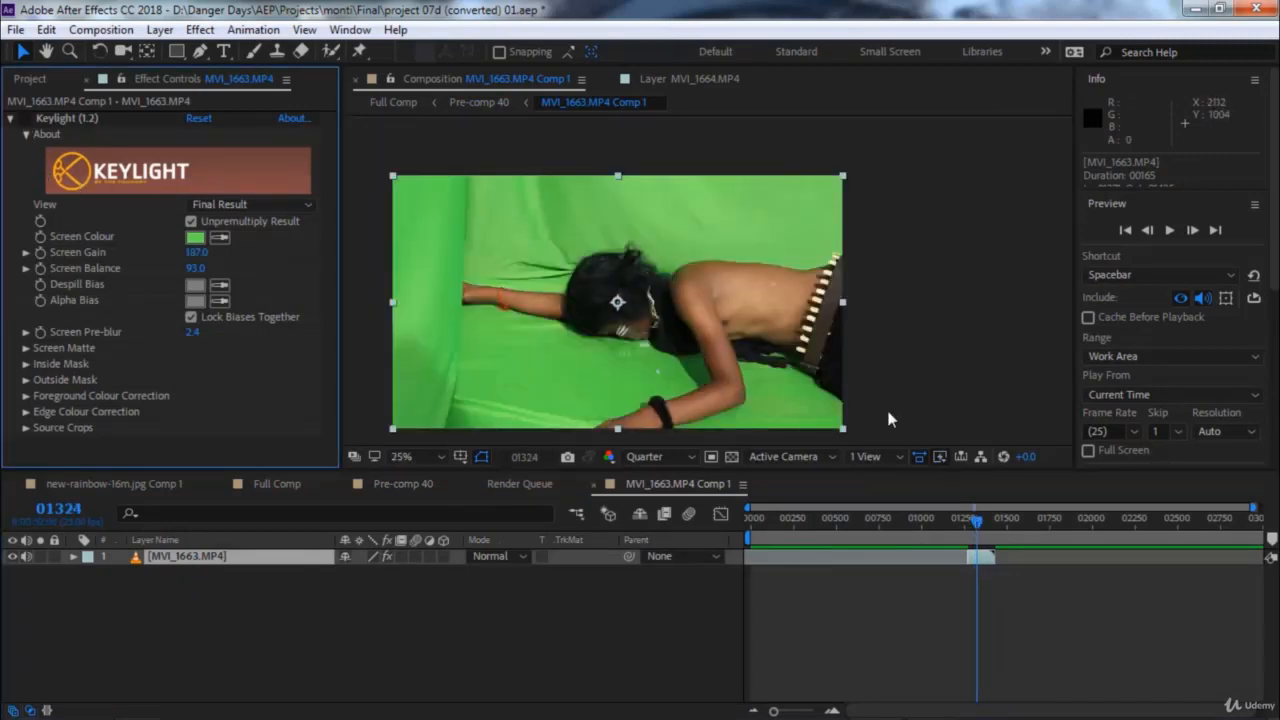
{"action": "mouse_move", "coordinate": [977, 525]}
{"action": "left_mouse_down"}
{"action": "mouse_move", "coordinate": [992, 527]}
{"action": "mouse_move", "coordinate": [967, 521]}
{"action": "mouse_move", "coordinate": [988, 522]}
{"action": "left_mouse_up"}
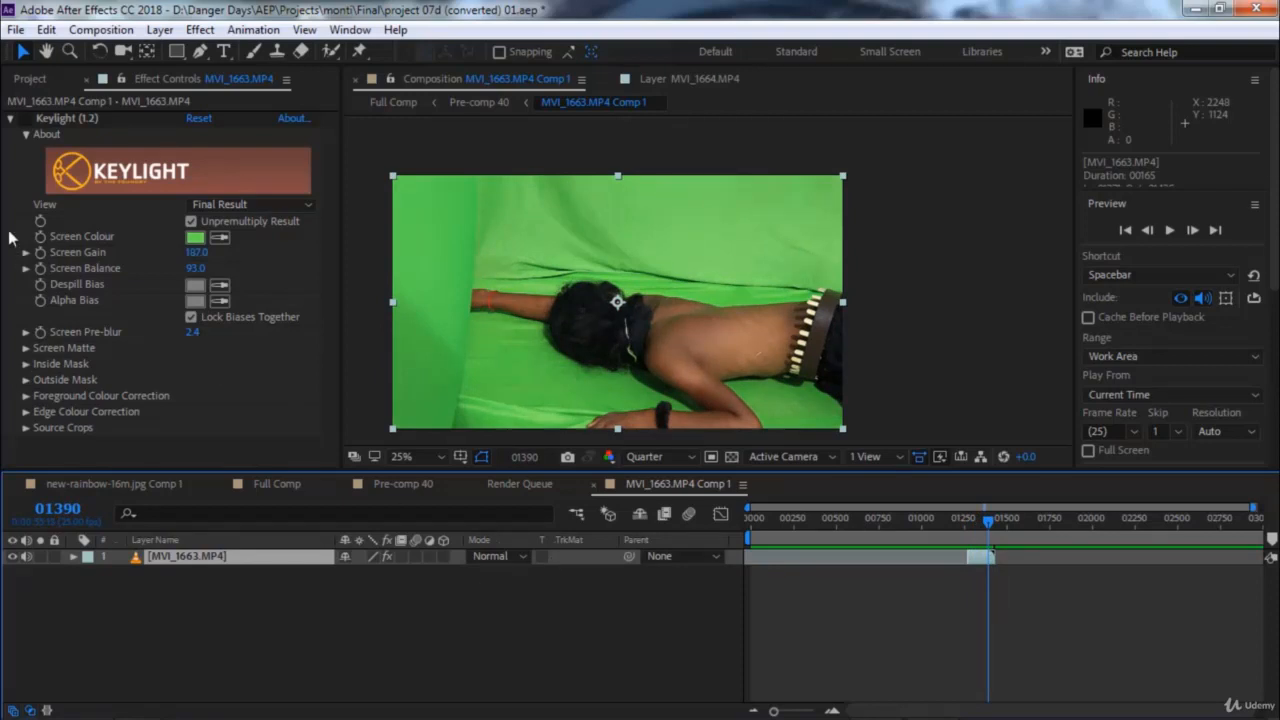
{"action": "left_click", "coordinate": [25, 119]}
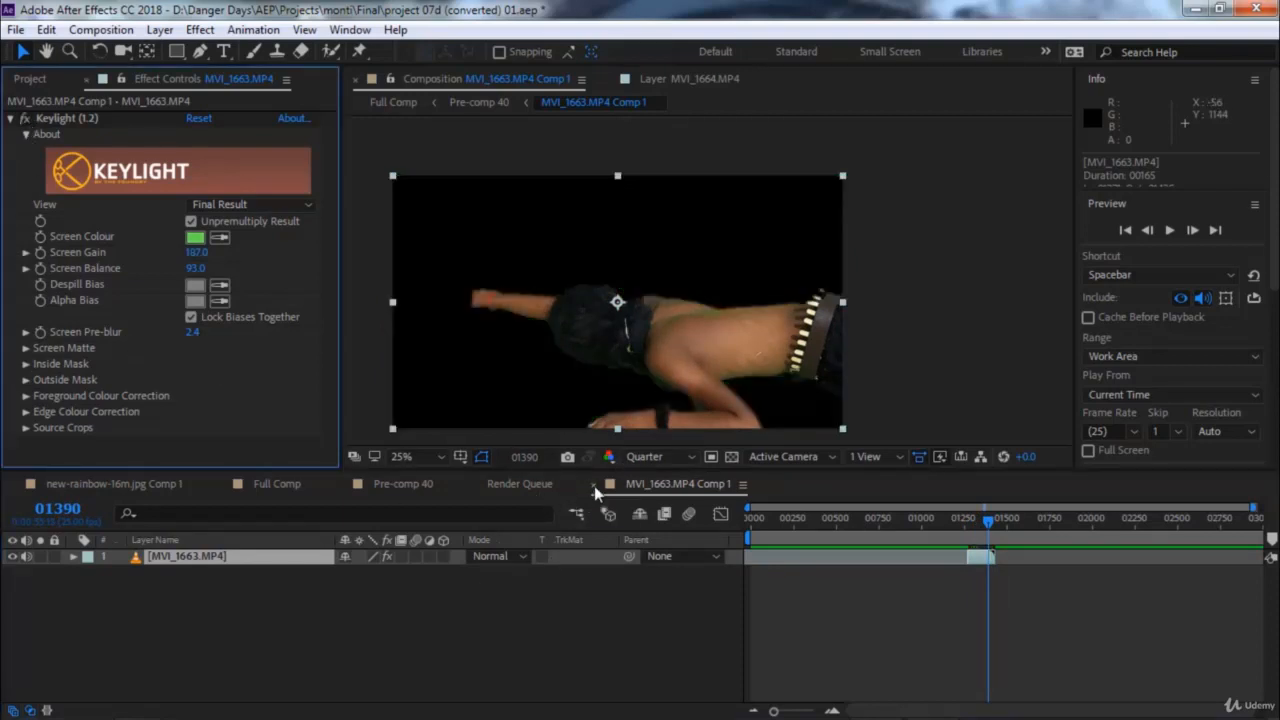
Return to Pre-comp 40 at frame 1386 and toggle the layer 50 shadow's visibility repeatedly to compare the actor with and without it.
{"action": "left_click", "coordinate": [593, 484]}
{"action": "left_click", "coordinate": [405, 484]}
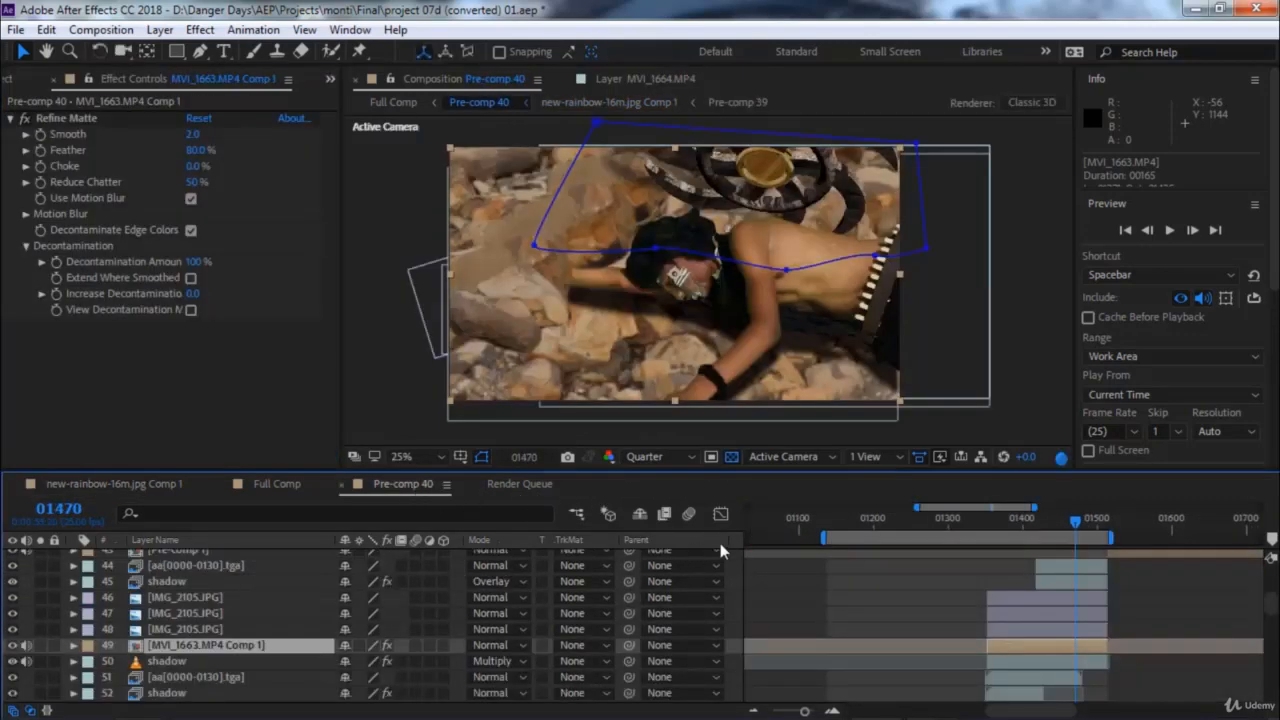
{"action": "left_click_drag", "start_coordinate": [1077, 521], "coordinate": [1011, 530]}
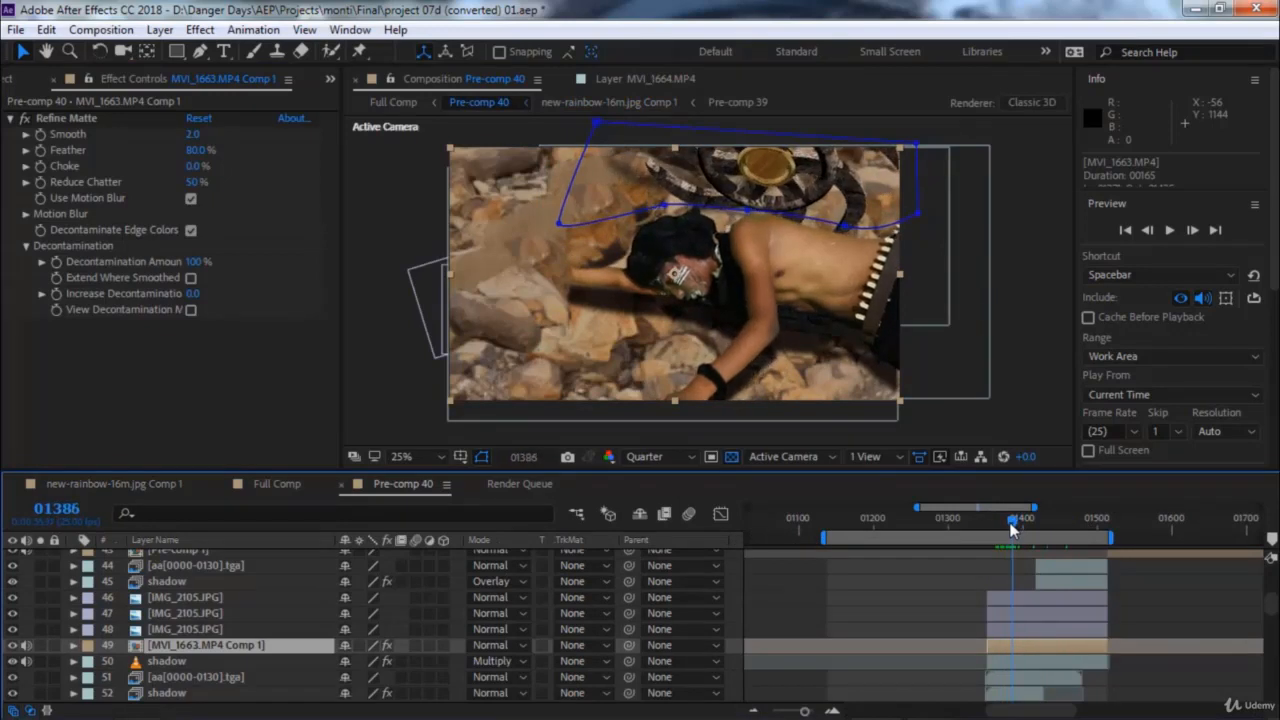
{"action": "left_click", "coordinate": [1009, 659]}
{"action": "scroll", "coordinate": [1004, 662], "scroll_direction": "down", "scroll_amount": 1}
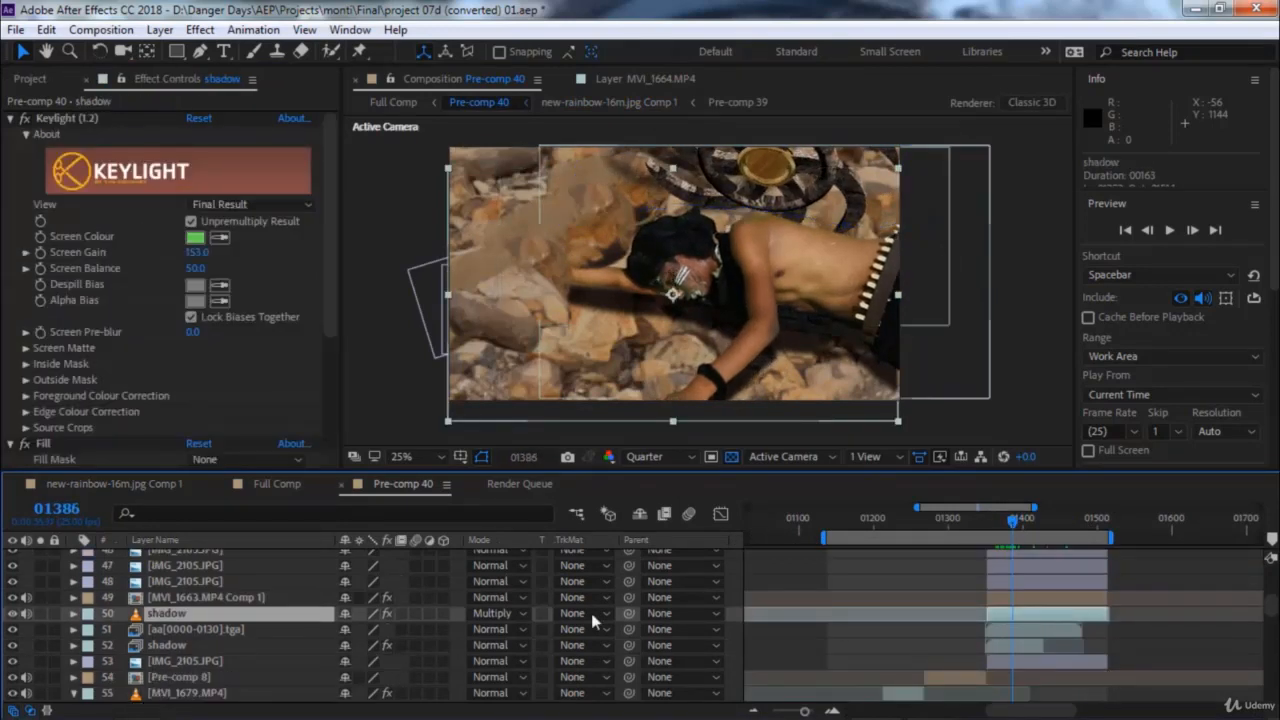
{"action": "left_click", "coordinate": [12, 613]}
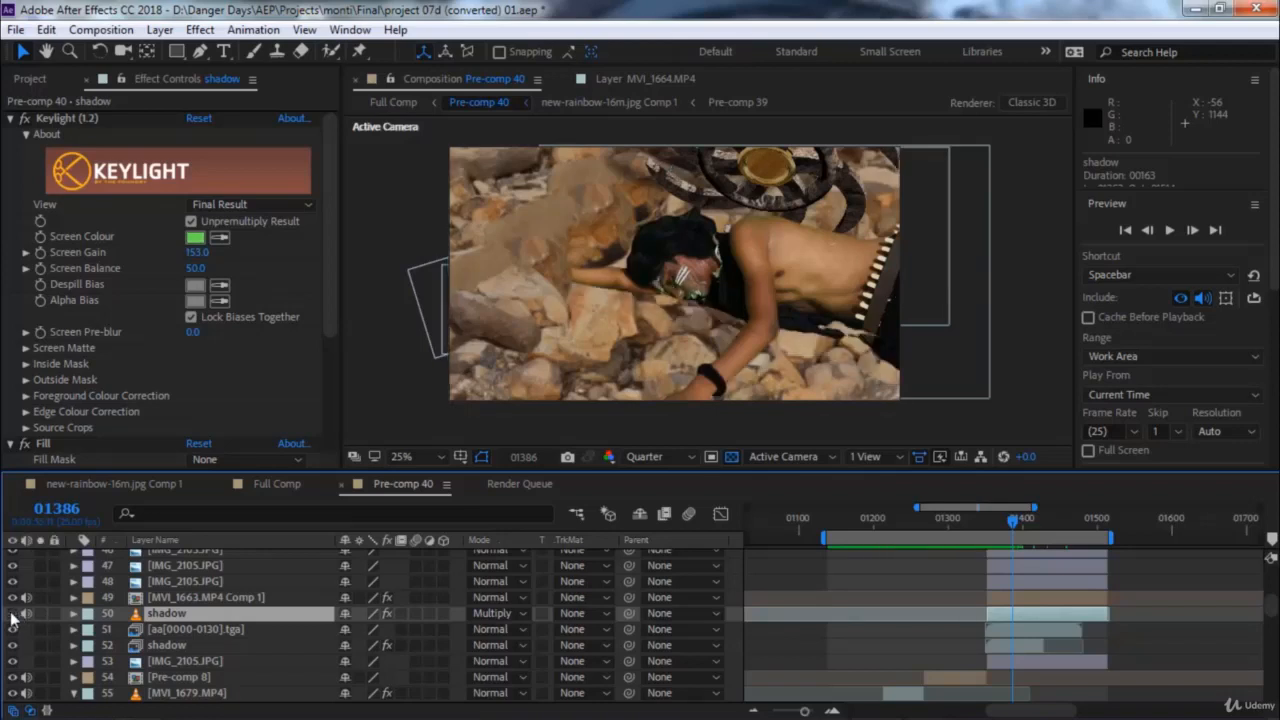
{"action": "left_click", "coordinate": [12, 613]}
{"action": "left_click", "coordinate": [12, 613]}
{"action": "left_click", "coordinate": [12, 613]}
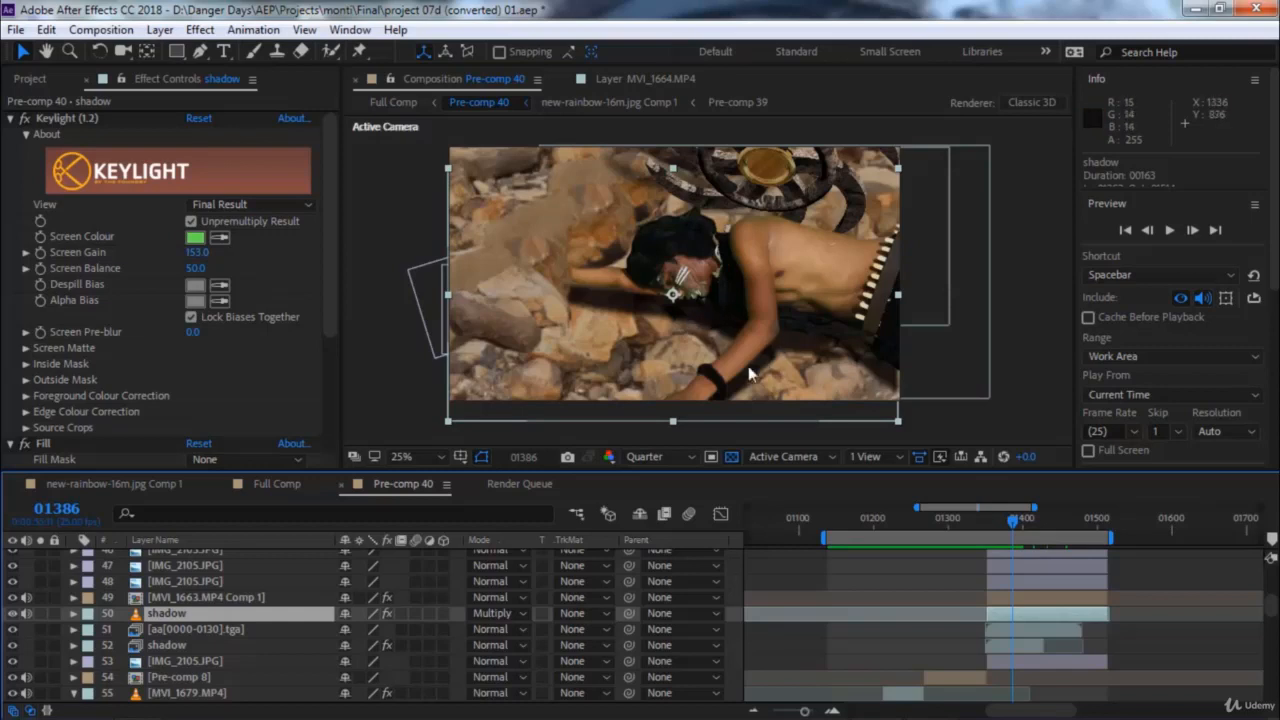
{"action": "left_click", "coordinate": [13, 617]}
{"action": "left_click", "coordinate": [13, 617]}
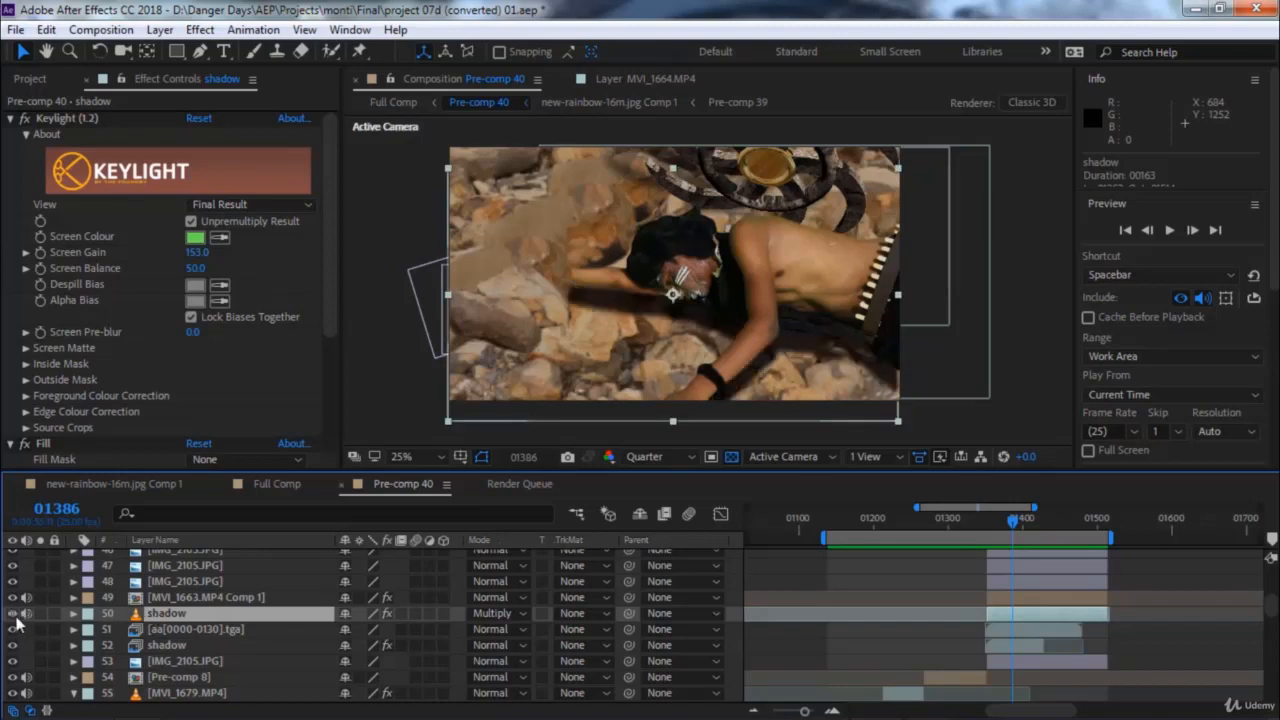
Hide the layer 50 shadow, duplicate the MVI_1663.MP4 Comp 1 layer and rename the lower copy "shadow".
{"action": "left_click", "coordinate": [13, 617]}
{"action": "left_click", "coordinate": [200, 597]}
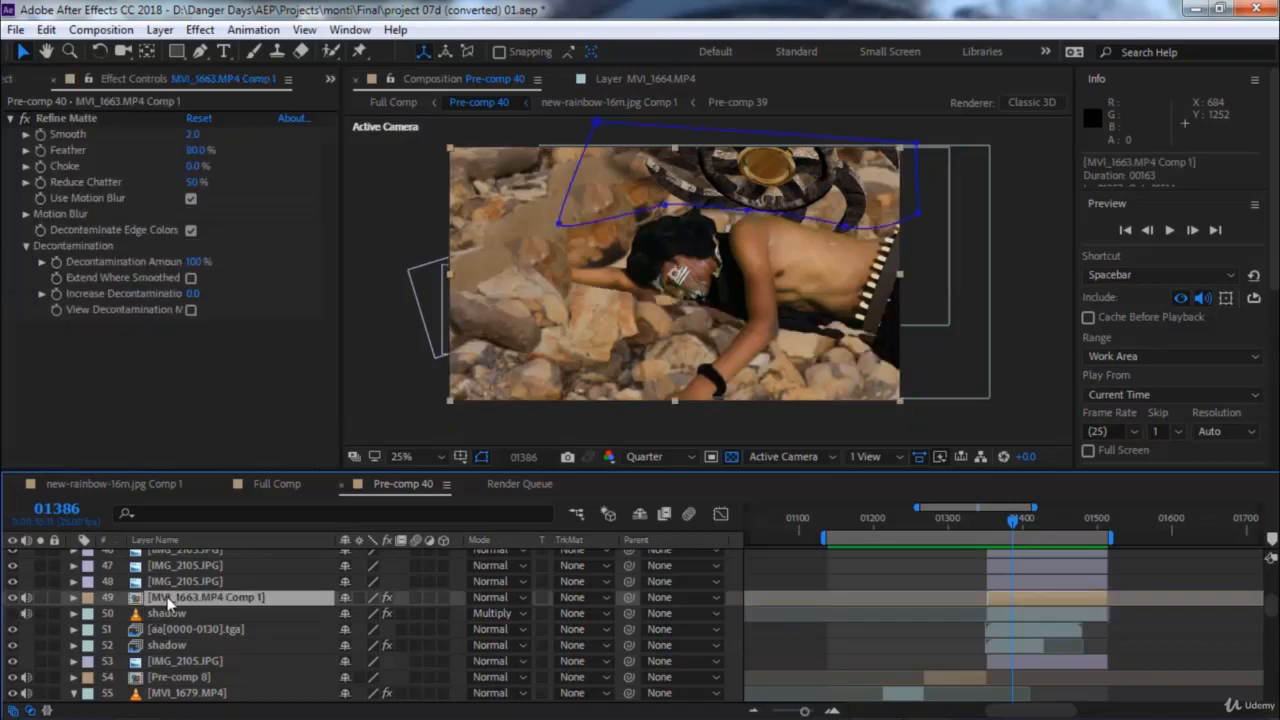
{"action": "left_click", "coordinate": [13, 597]}
{"action": "left_click", "coordinate": [13, 597]}
{"action": "key", "text": "ctrl+d"}
{"action": "left_click", "coordinate": [167, 619]}
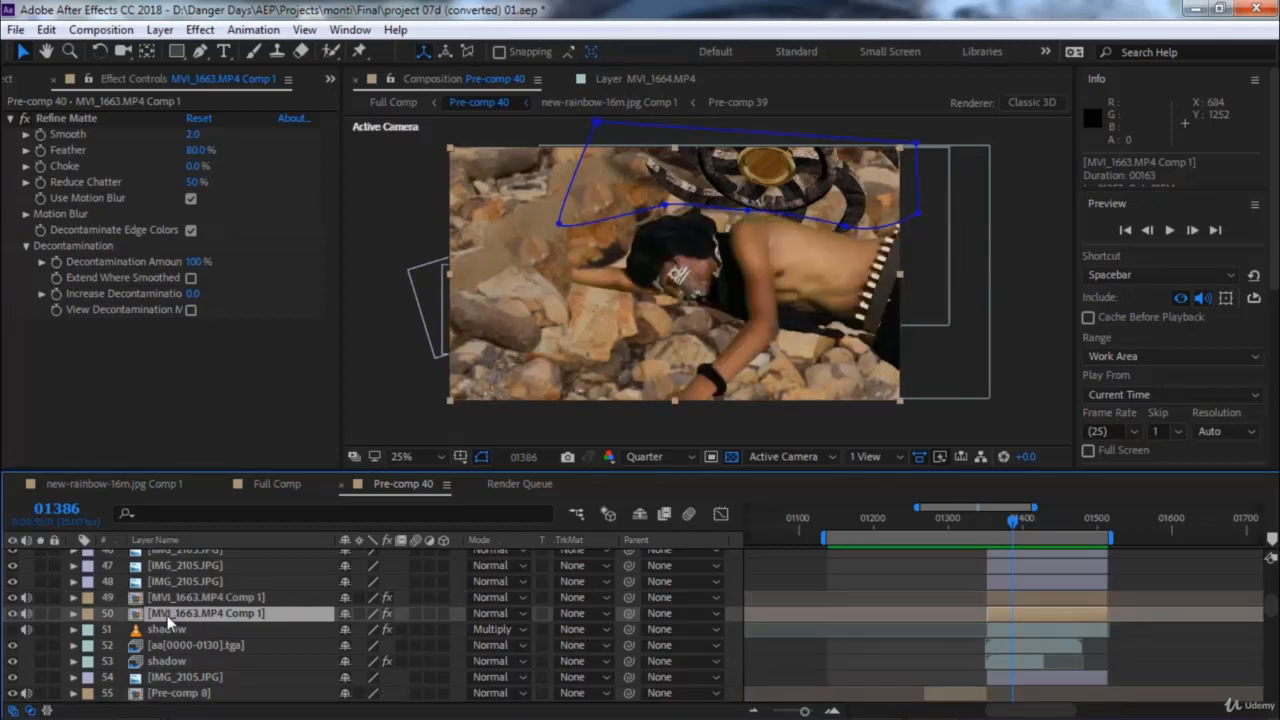
{"action": "key", "text": "Return"}
{"action": "type", "text": "shadow"}
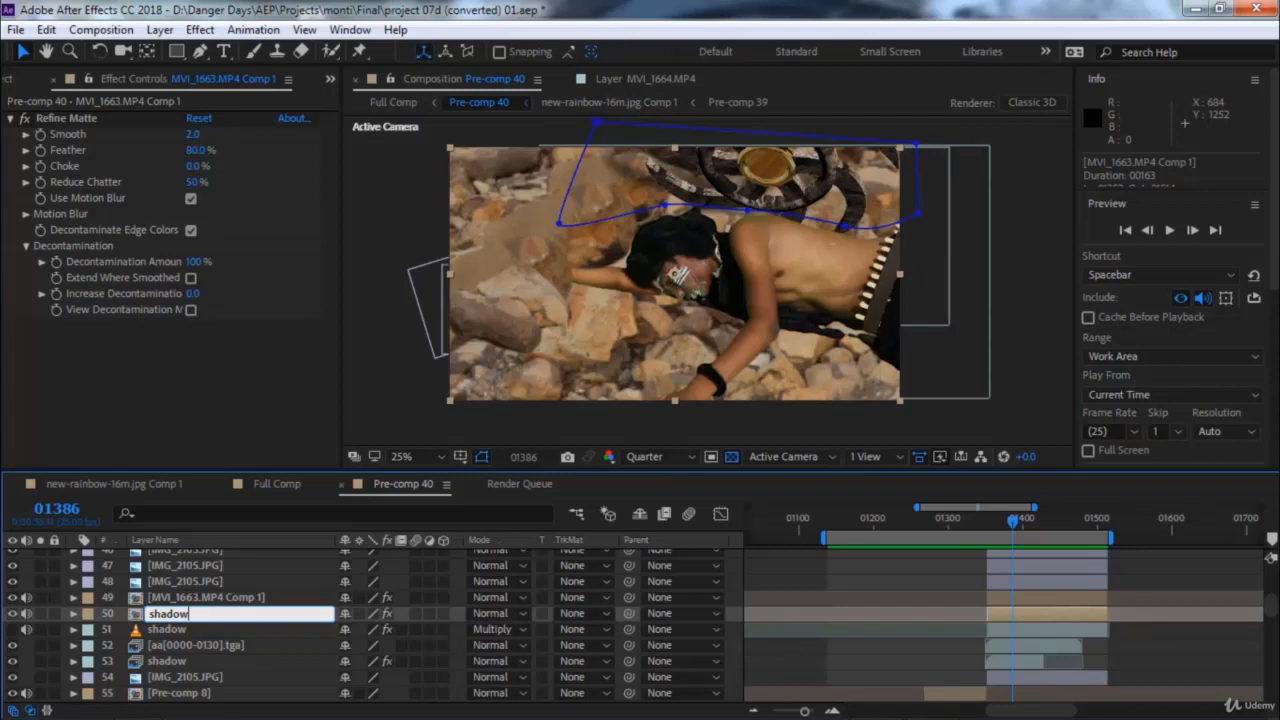
{"action": "key", "text": "Return"}
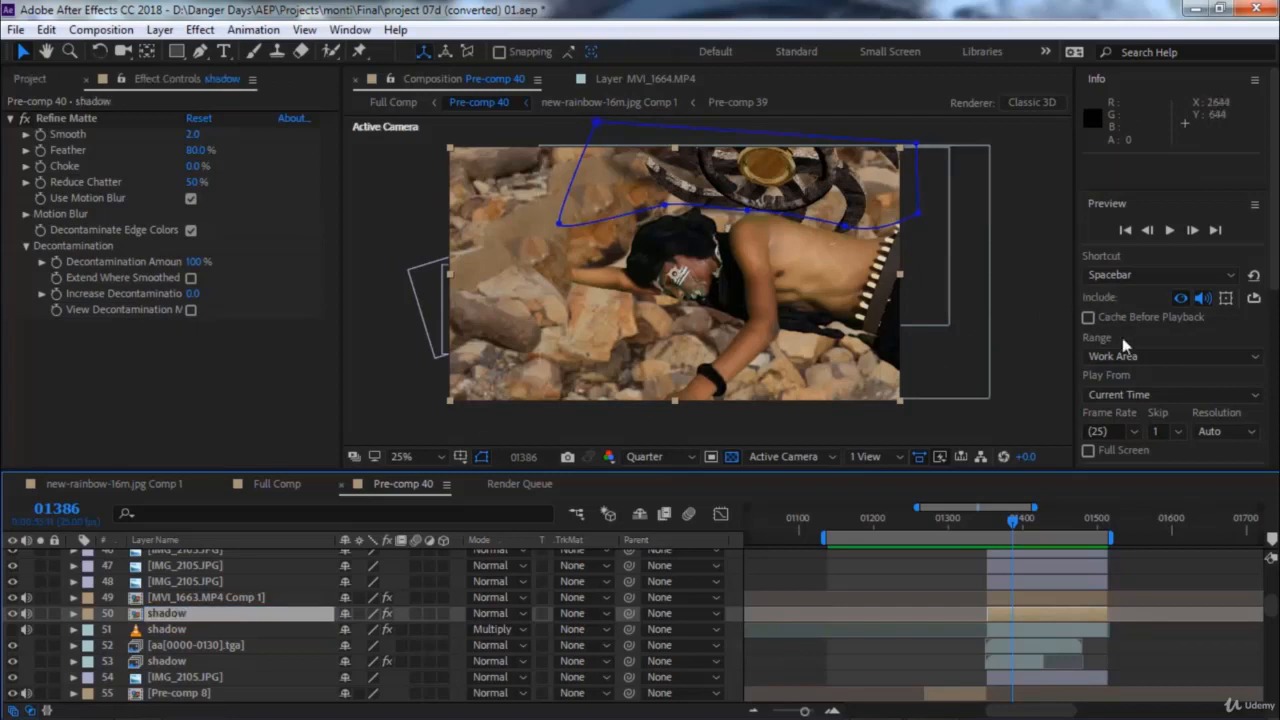
Apply the Fill effect to the duplicated shadow layer and set its color to black (000000).
{"action": "scroll", "coordinate": [1138, 154], "scroll_direction": "down", "scroll_amount": 5}
{"action": "left_click", "coordinate": [1154, 279]}
{"action": "type", "text": "lumetr"}
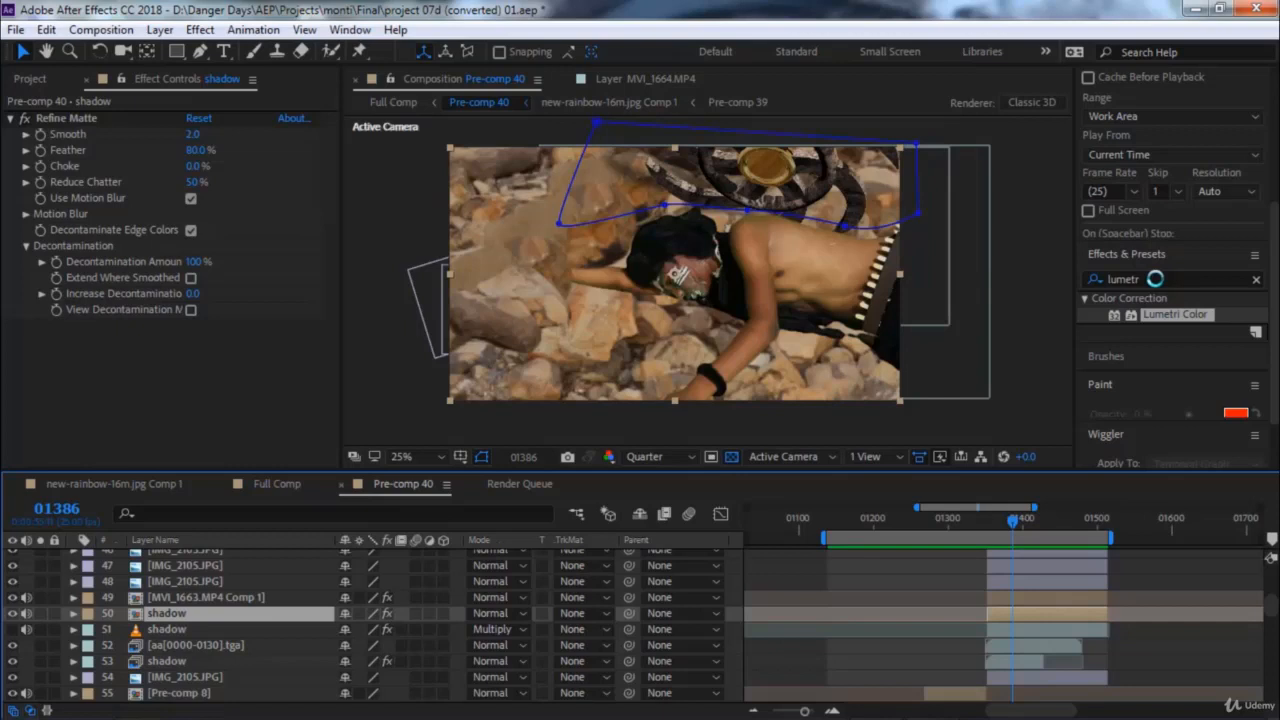
{"action": "scroll", "coordinate": [1154, 279], "scroll_direction": "down", "scroll_amount": 2}
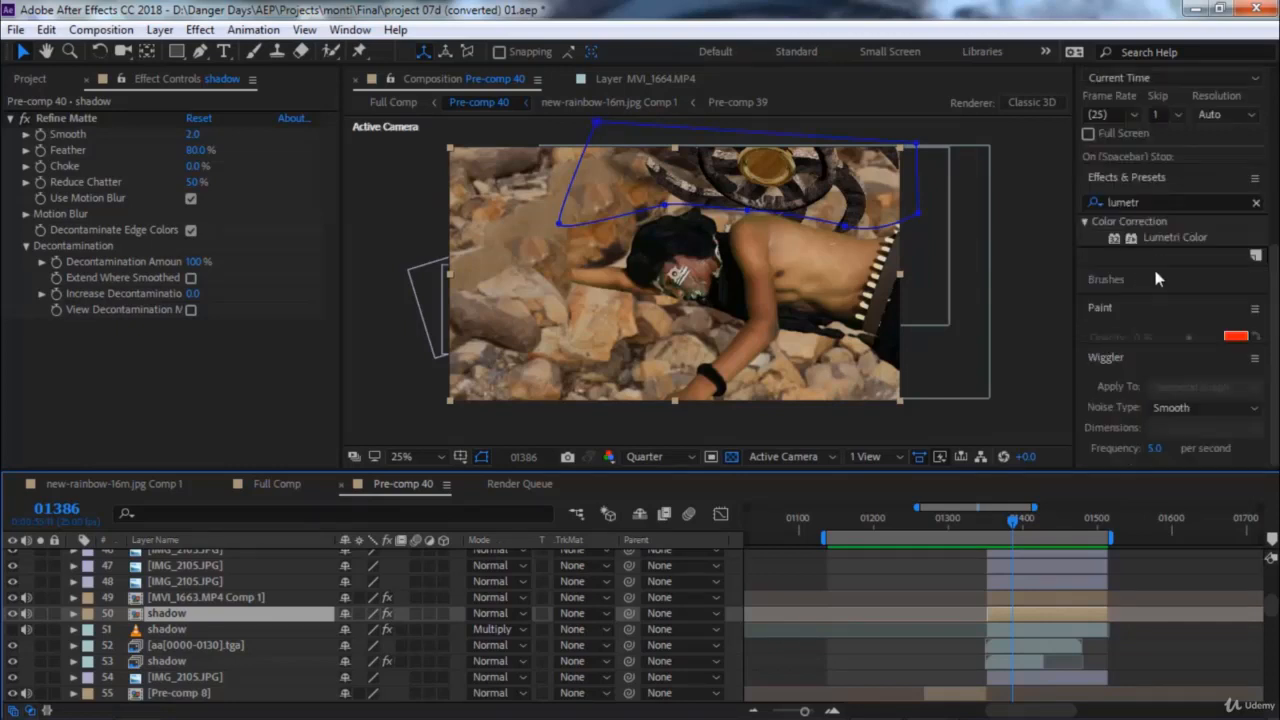
{"action": "left_click", "coordinate": [1095, 203]}
{"action": "type", "text": "fill"}
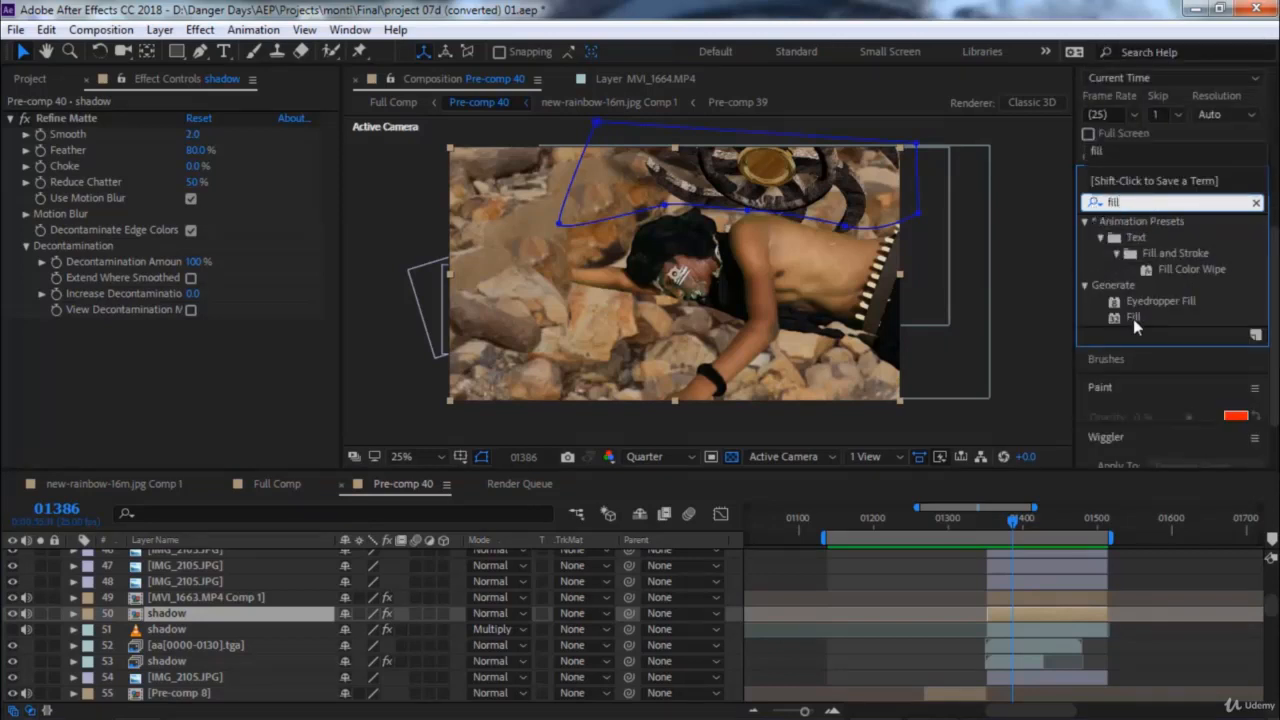
{"action": "left_click_drag", "start_coordinate": [1133, 319], "coordinate": [517, 273]}
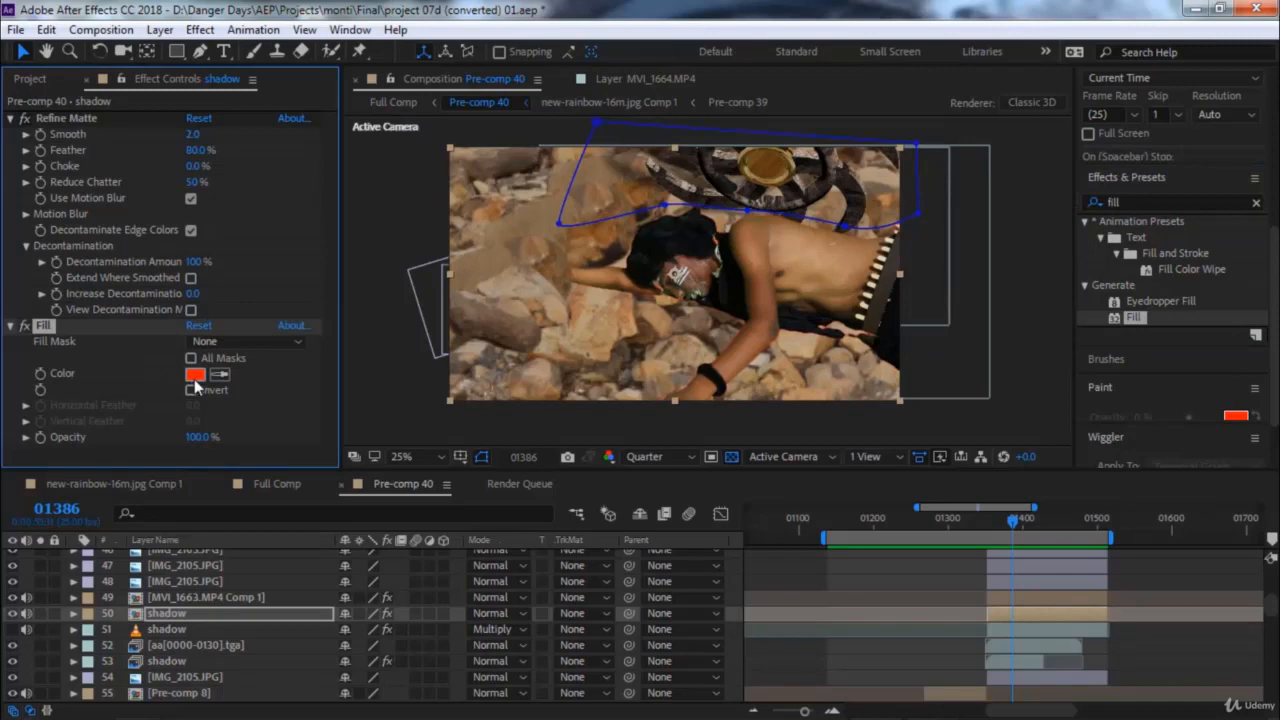
{"action": "type", "text": "000000"}
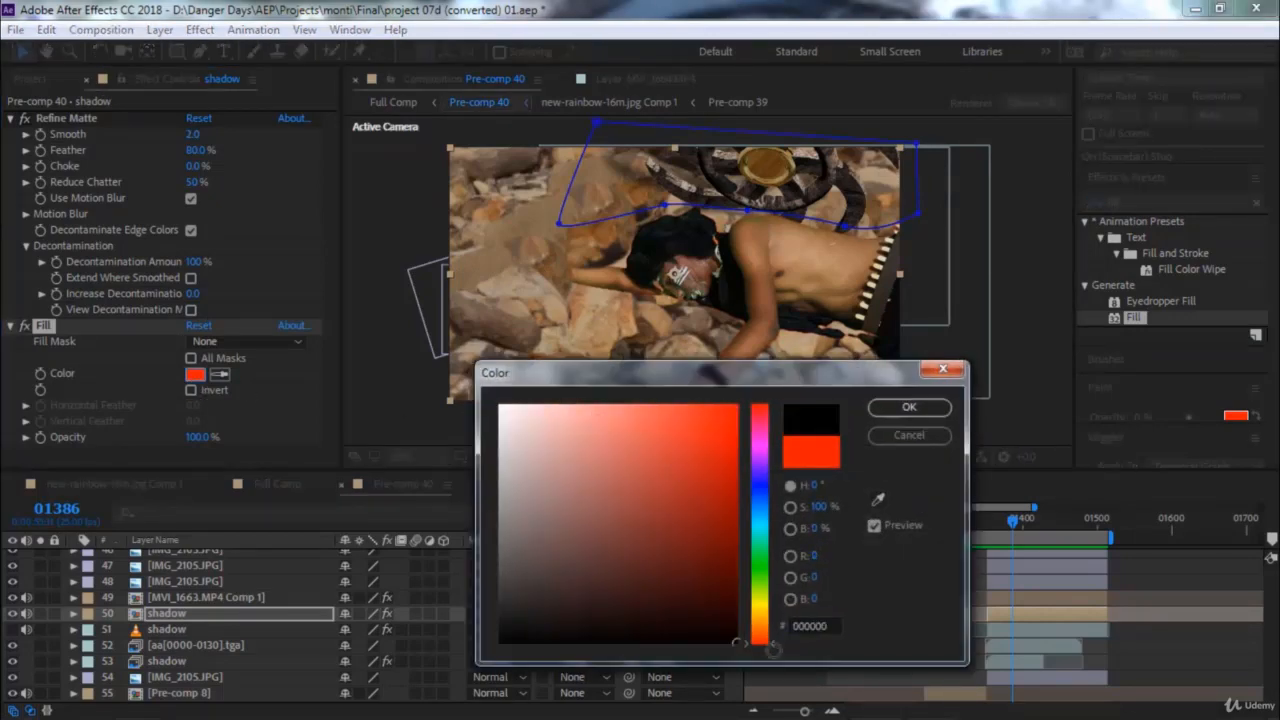
{"action": "left_click", "coordinate": [906, 408]}
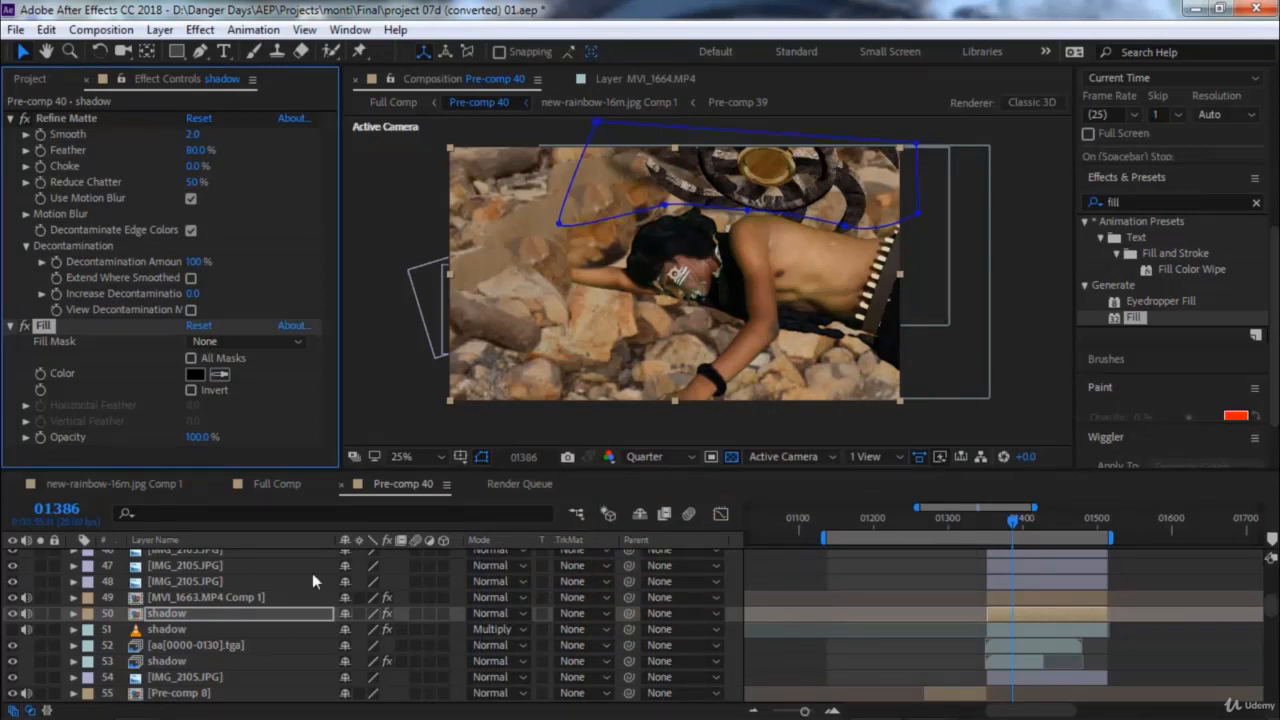
Offset the duplicated shadow layer slightly down and to the right of the actor, and set its opacity to 60%.
{"action": "left_click", "coordinate": [217, 614]}
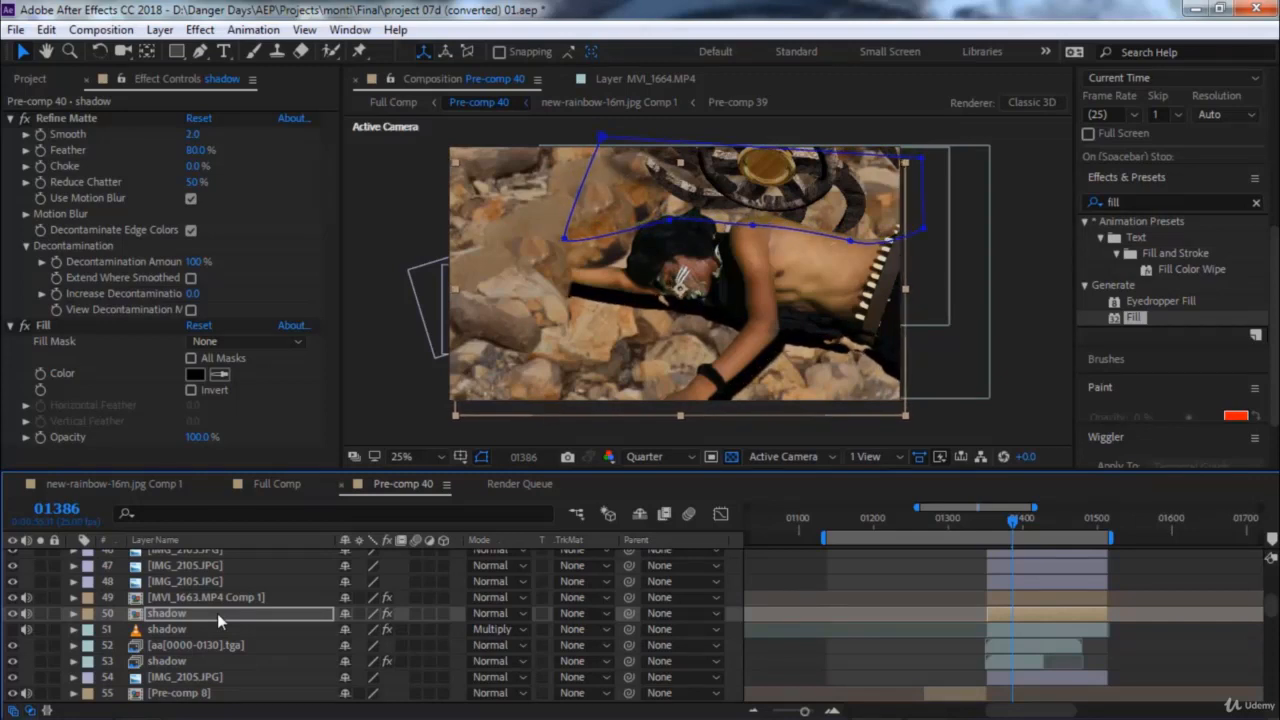
{"action": "left_click", "coordinate": [217, 613]}
{"action": "key", "text": "t"}
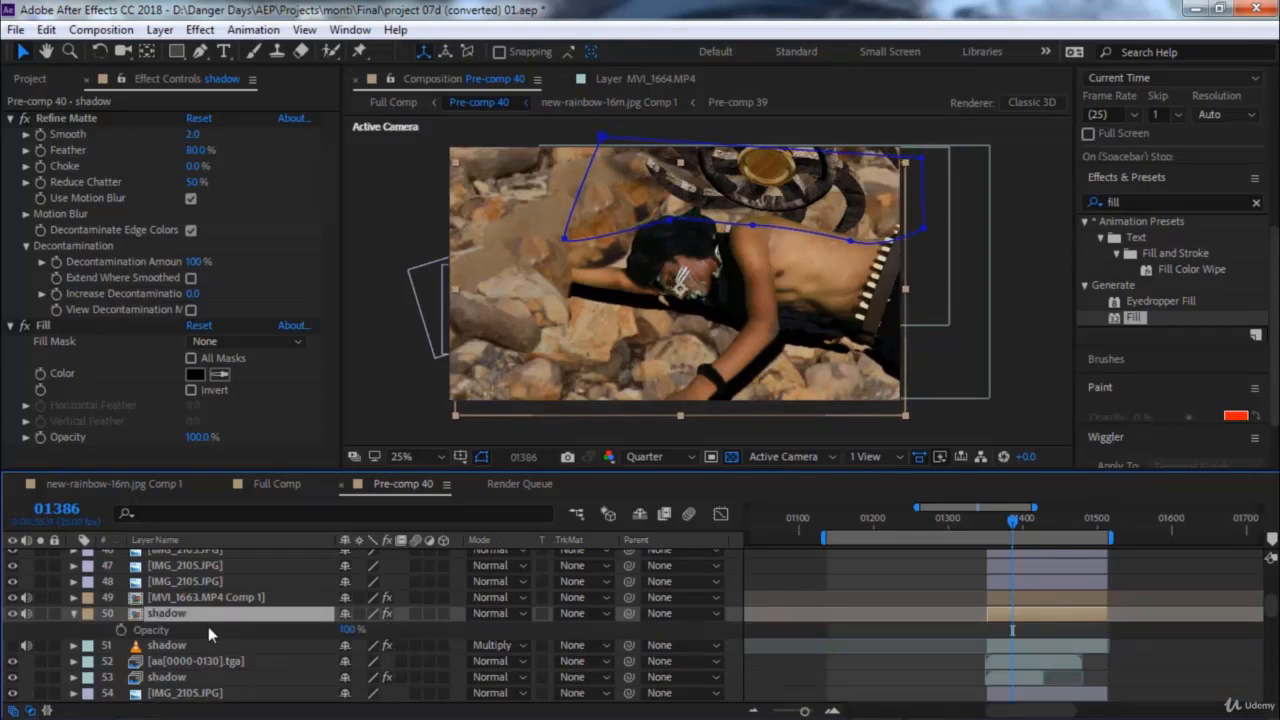
{"action": "left_click", "coordinate": [350, 629]}
{"action": "type", "text": "0"}
{"action": "key", "text": "Return"}
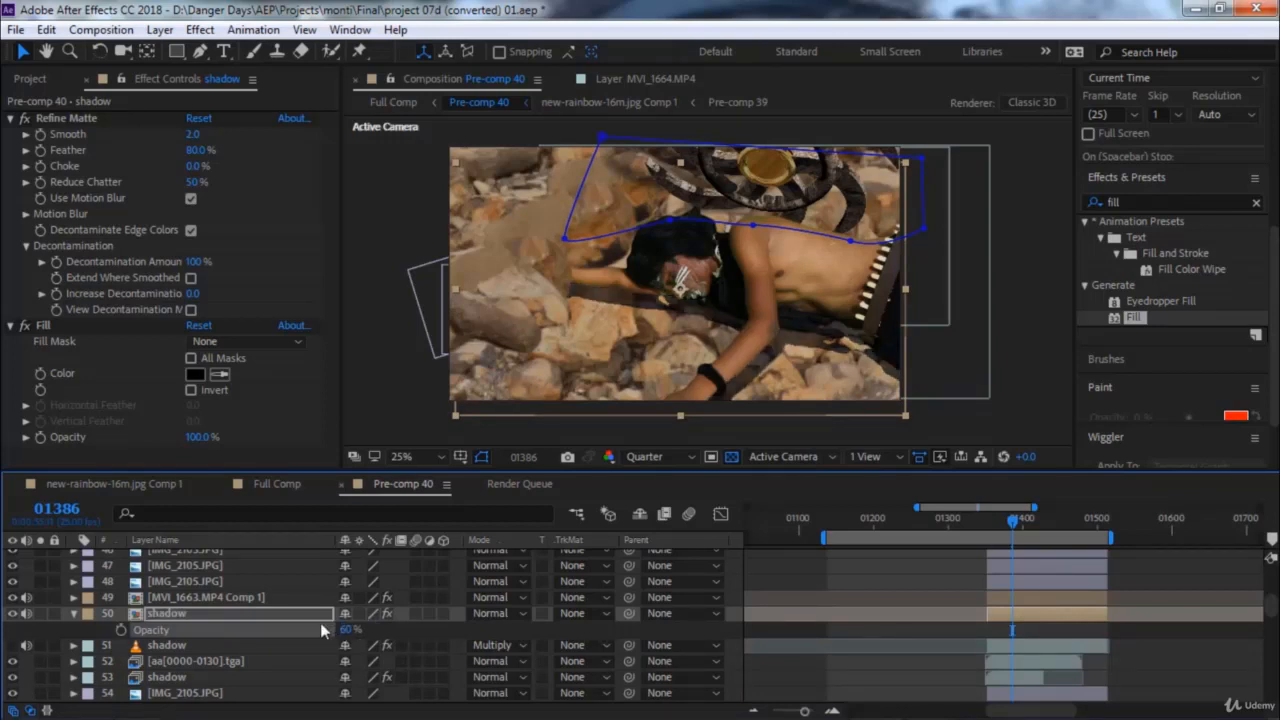
{"action": "key", "text": "Return"}
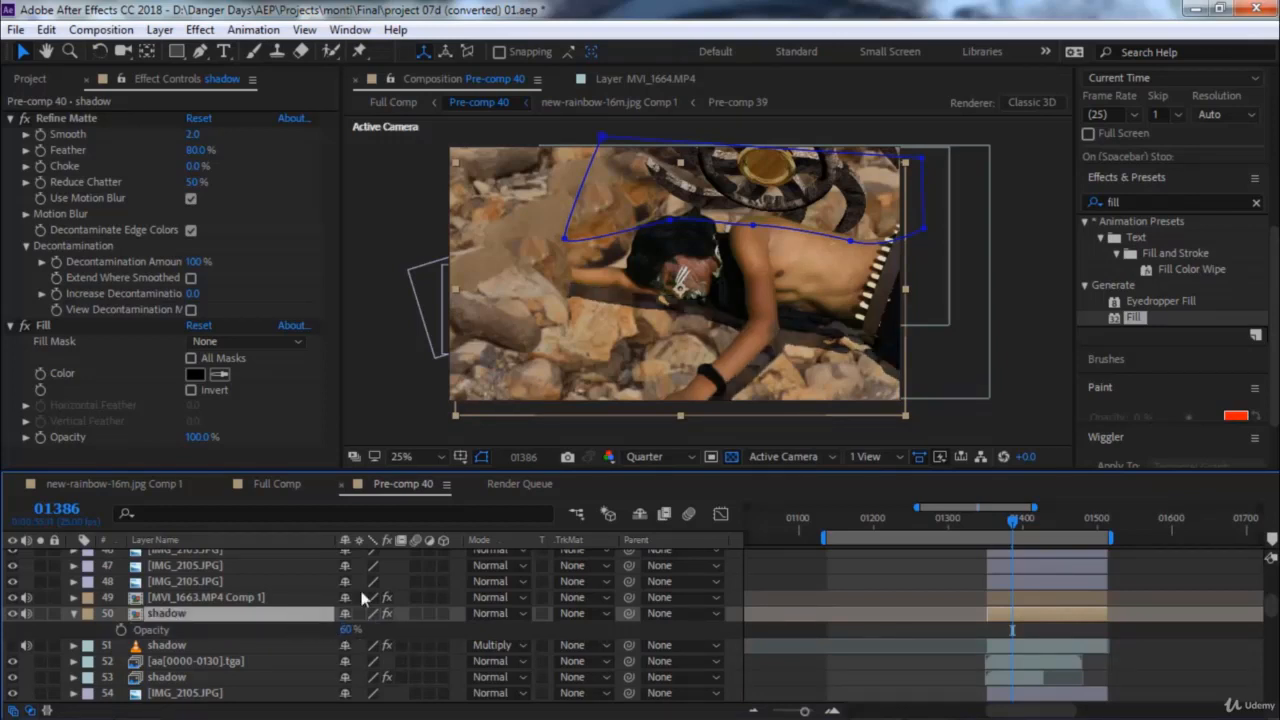
Apply Fast Blur (Legacy) to the duplicated shadow layer and set its blurriness to 20.
{"action": "left_click", "coordinate": [1130, 200]}
{"action": "type", "text": "fa"}
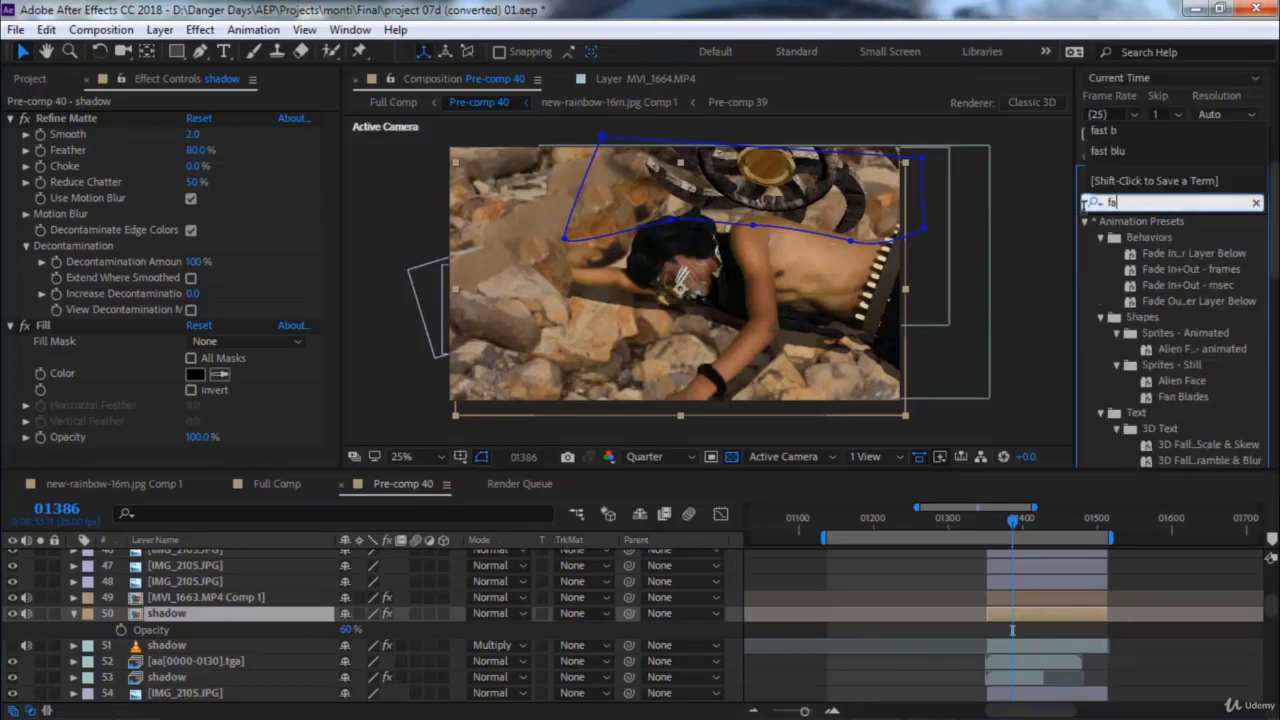
{"action": "type", "text": "st b"}
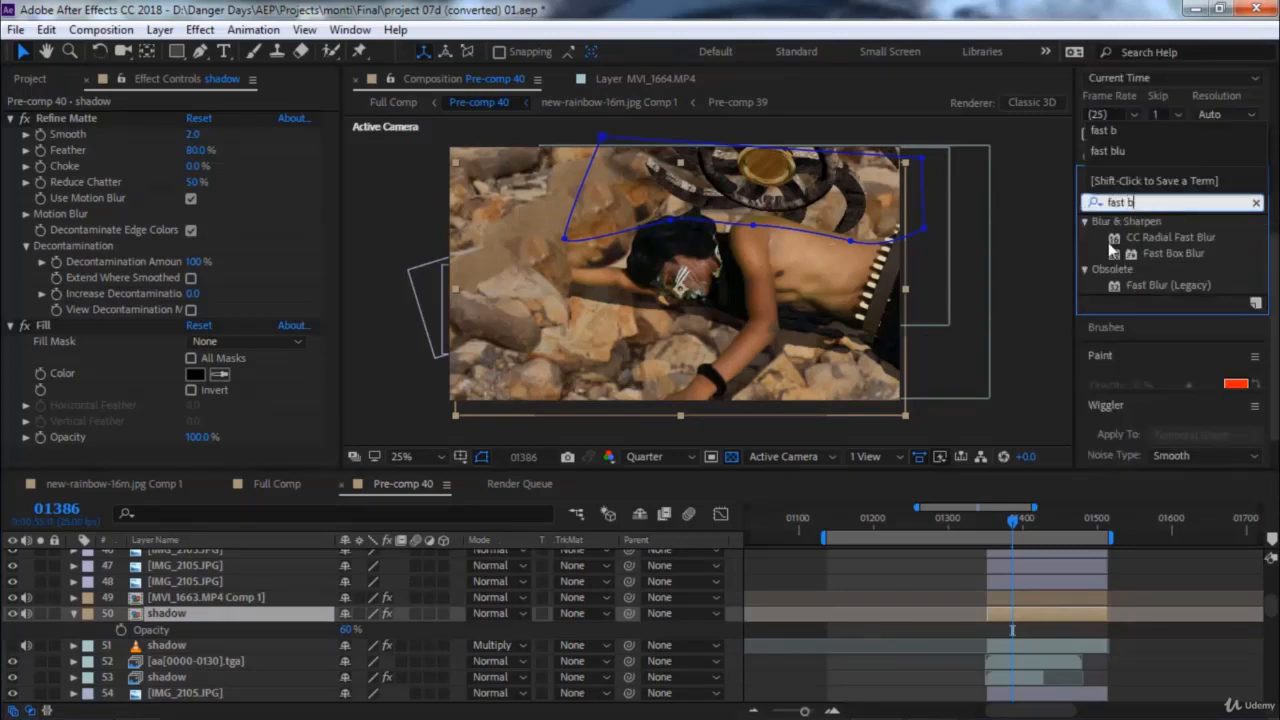
{"action": "double_click", "coordinate": [1148, 284]}
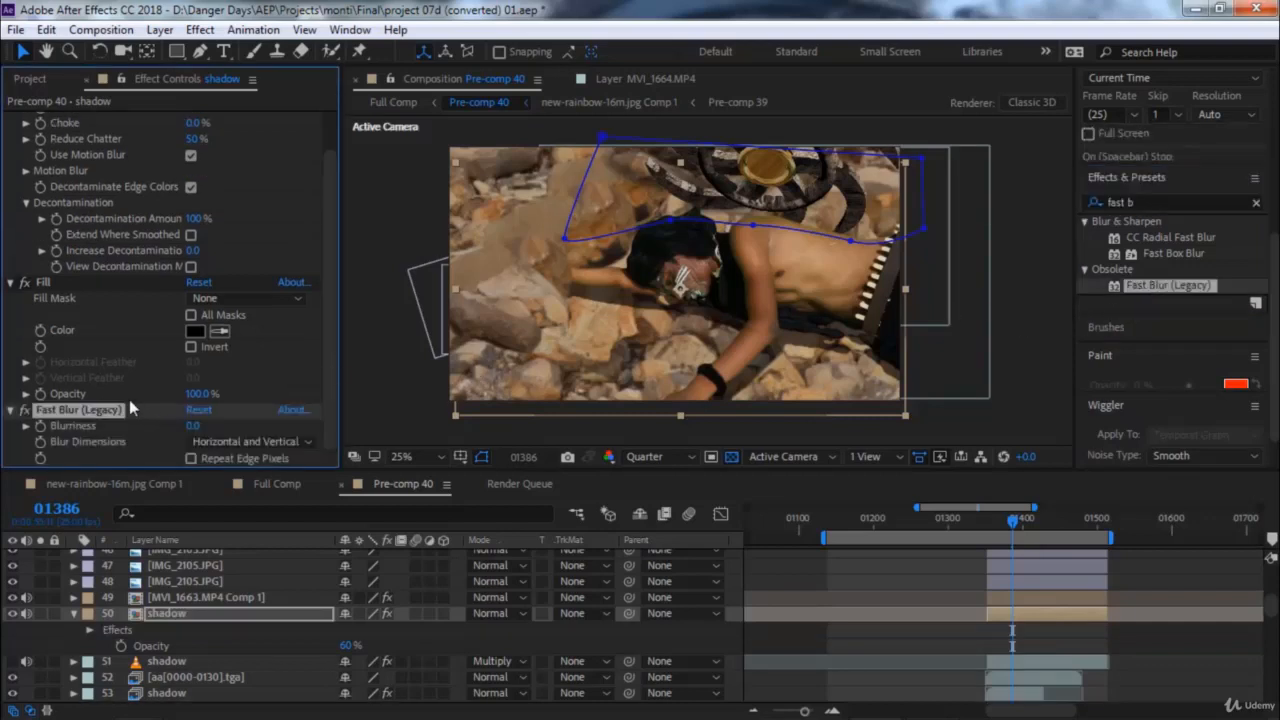
{"action": "left_click", "coordinate": [192, 425]}
{"action": "key", "text": "Return"}
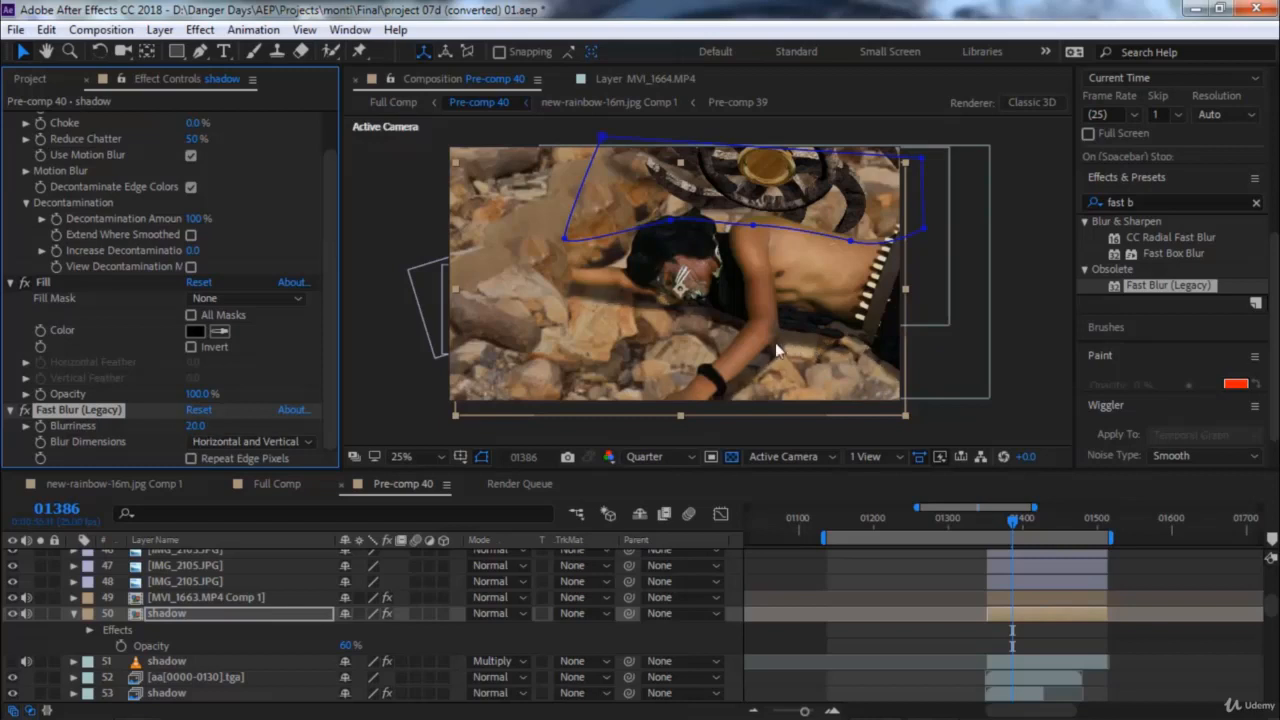
Delete the duplicated shadow layer and make the original layer 50 shadow visible again.
{"action": "key", "text": "Return"}
{"action": "key", "text": "Delete"}
{"action": "left_click", "coordinate": [180, 614]}
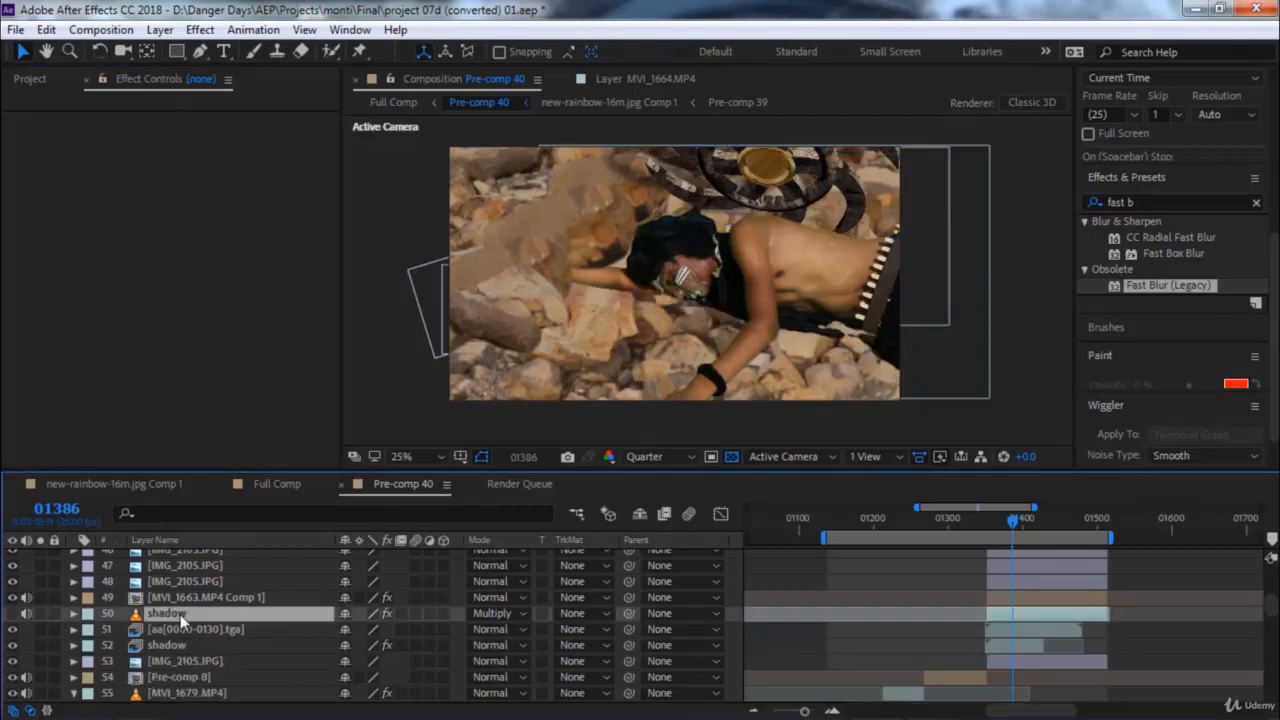
{"action": "left_click", "coordinate": [13, 613]}
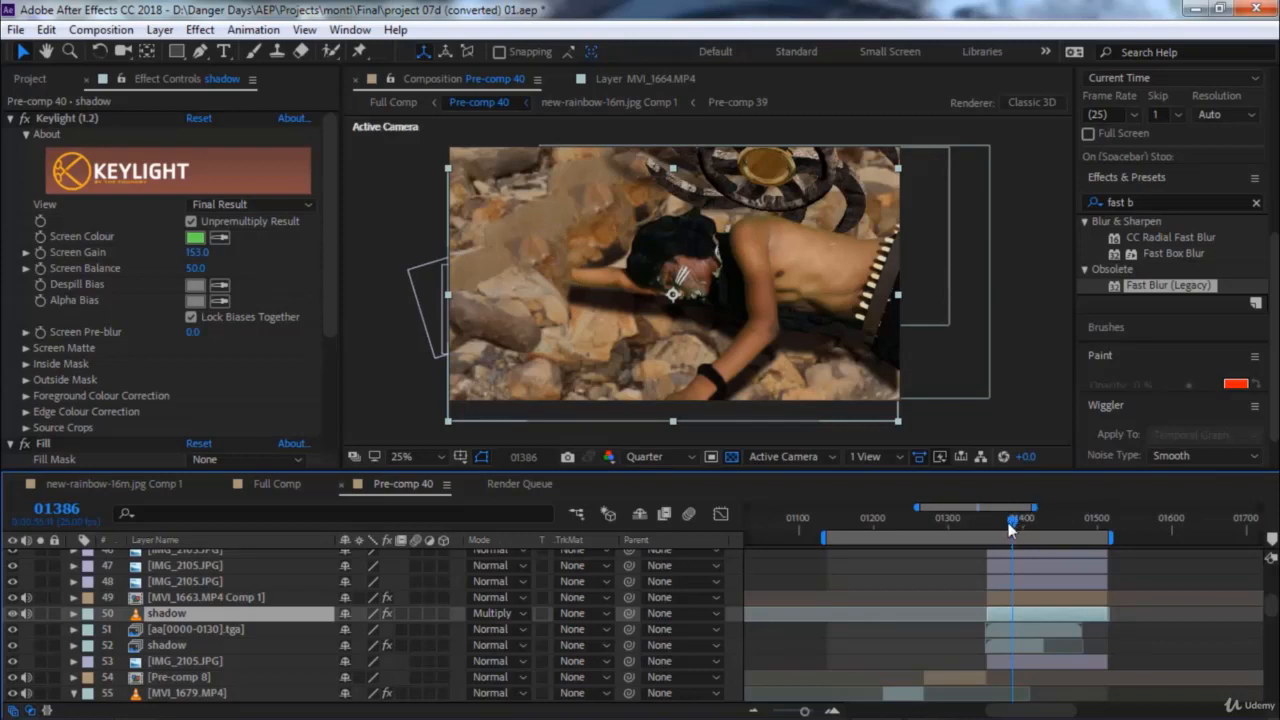
At frame 1428, solo and unsolo the aa[0000-0130].tga layer 44 and its layer 45 shadow to examine the spinning weapon.
{"action": "left_click_drag", "start_coordinate": [1012, 522], "coordinate": [1045, 523]}
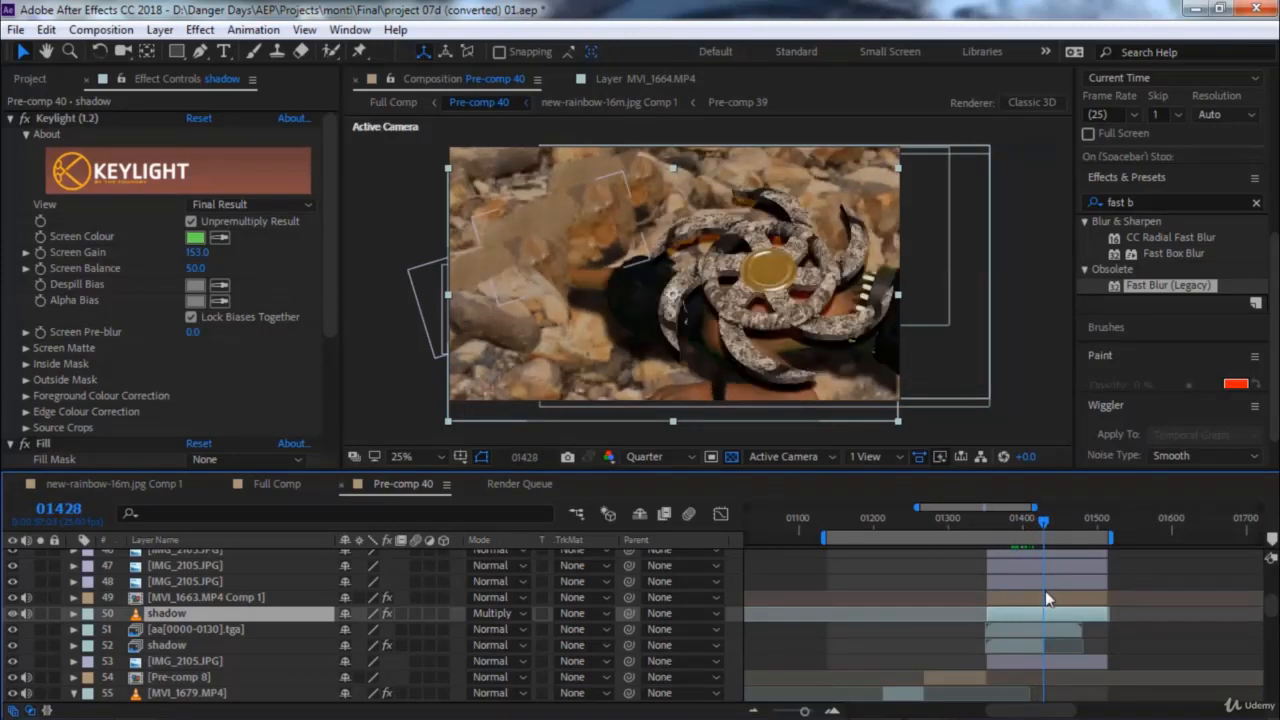
{"action": "scroll", "coordinate": [1045, 590], "scroll_direction": "up", "scroll_amount": 3}
{"action": "left_click", "coordinate": [1052, 614]}
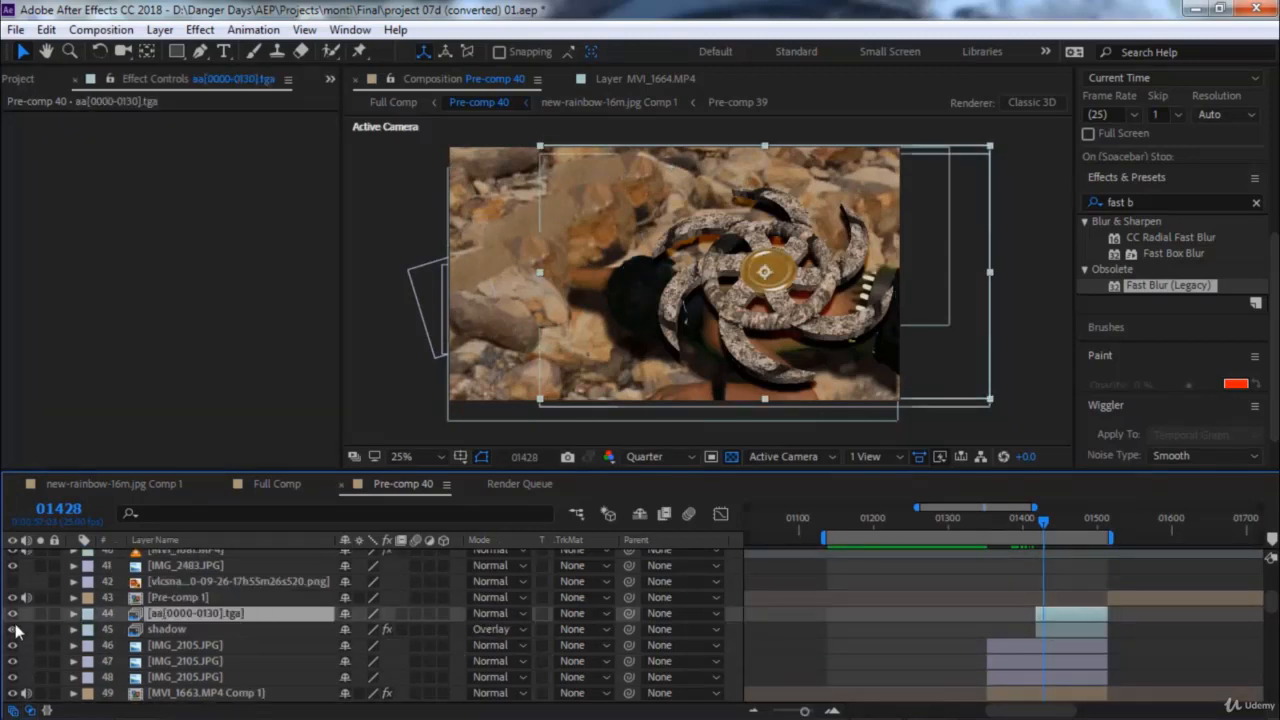
{"action": "left_click", "coordinate": [44, 611]}
{"action": "left_click", "coordinate": [44, 611]}
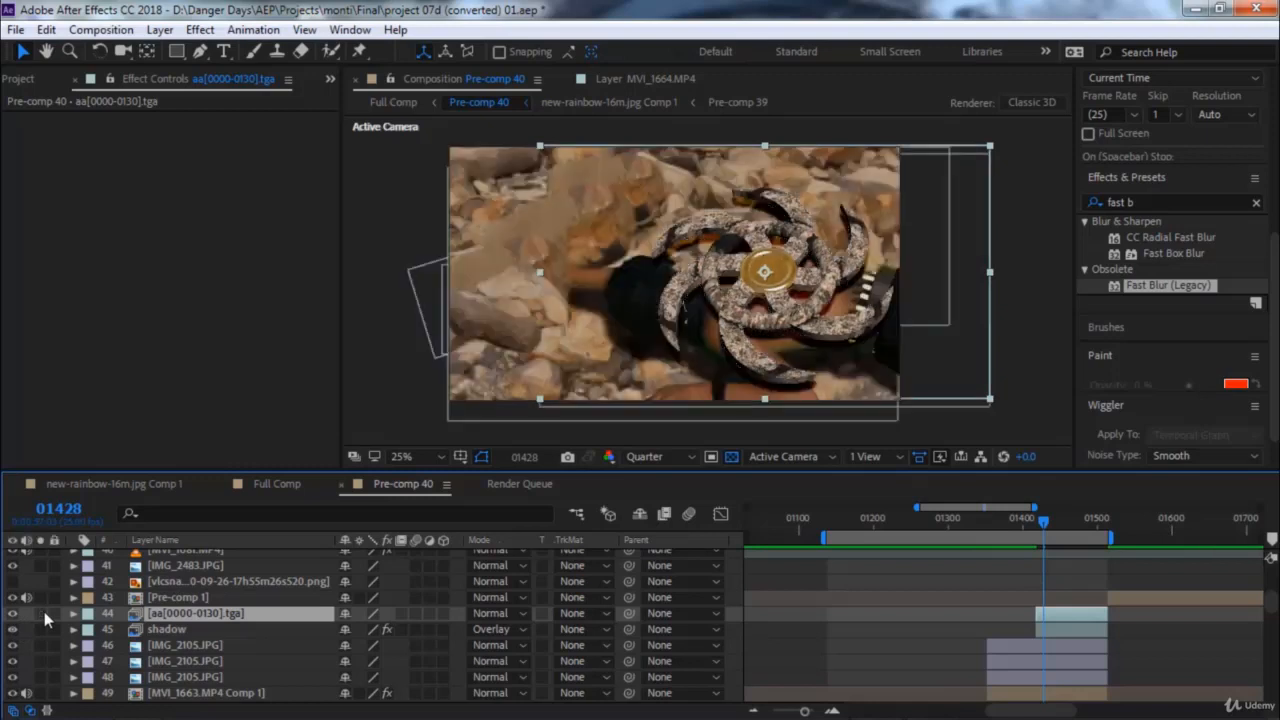
{"action": "left_click", "coordinate": [39, 629]}
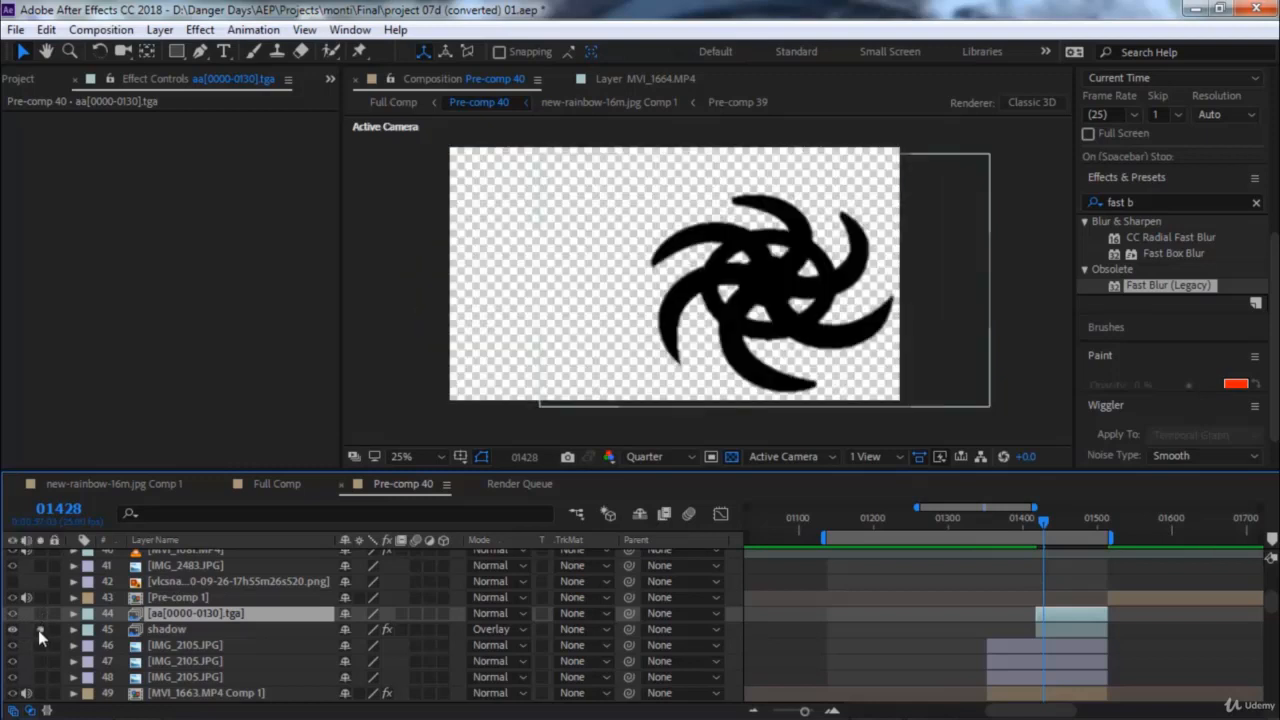
{"action": "left_click", "coordinate": [38, 630]}
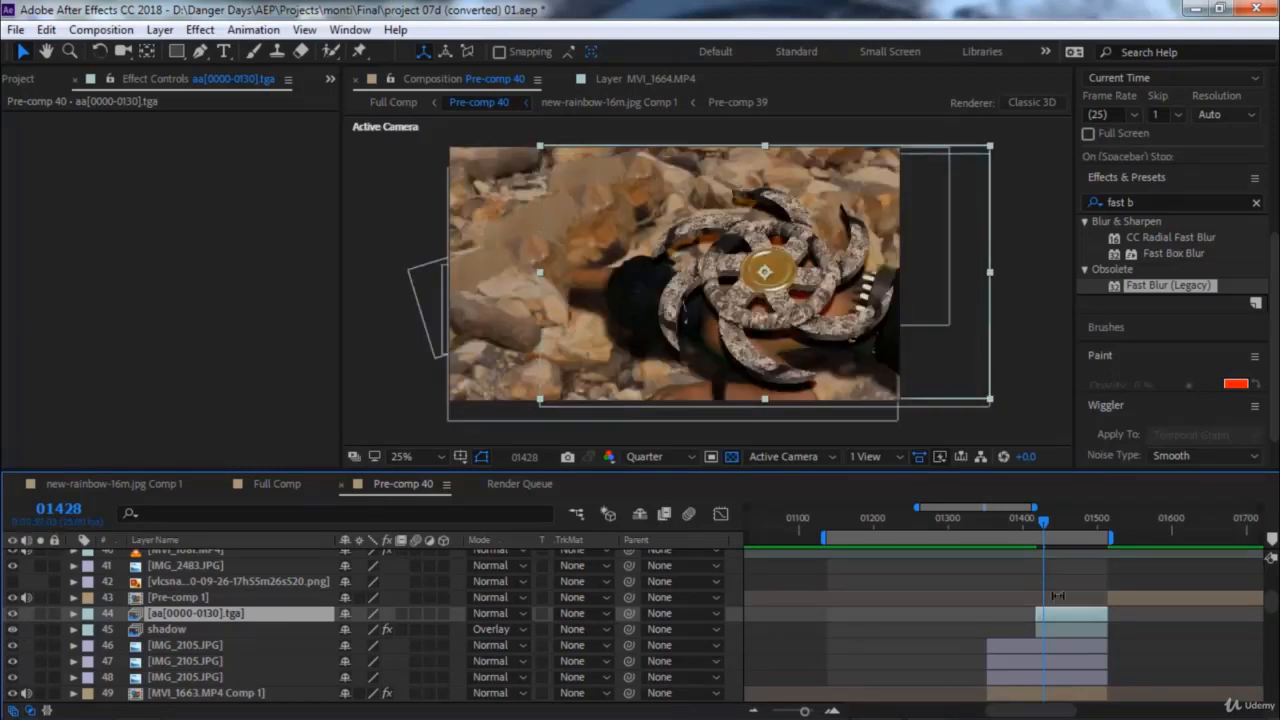
Play back the shot from frame 1419 and again from frame 1344, stopping at frame 1401.
{"action": "left_click_drag", "start_coordinate": [1043, 522], "coordinate": [1035, 527]}
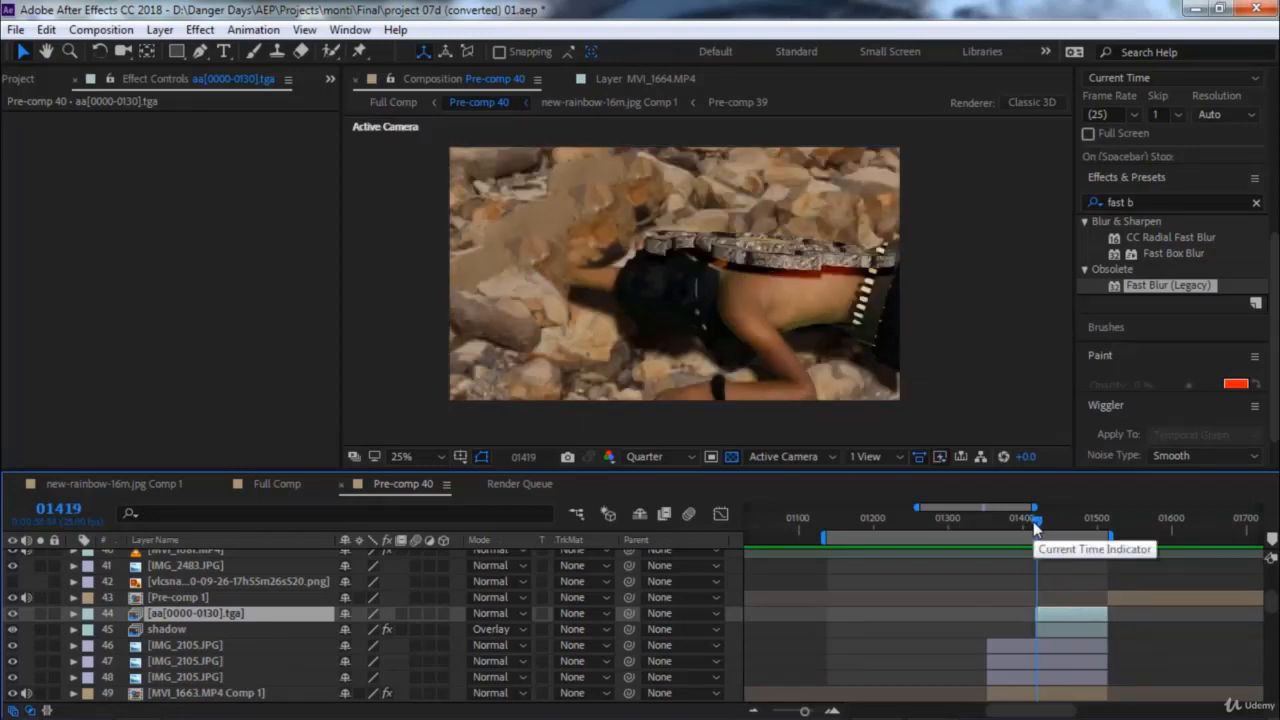
{"action": "key", "text": "space"}
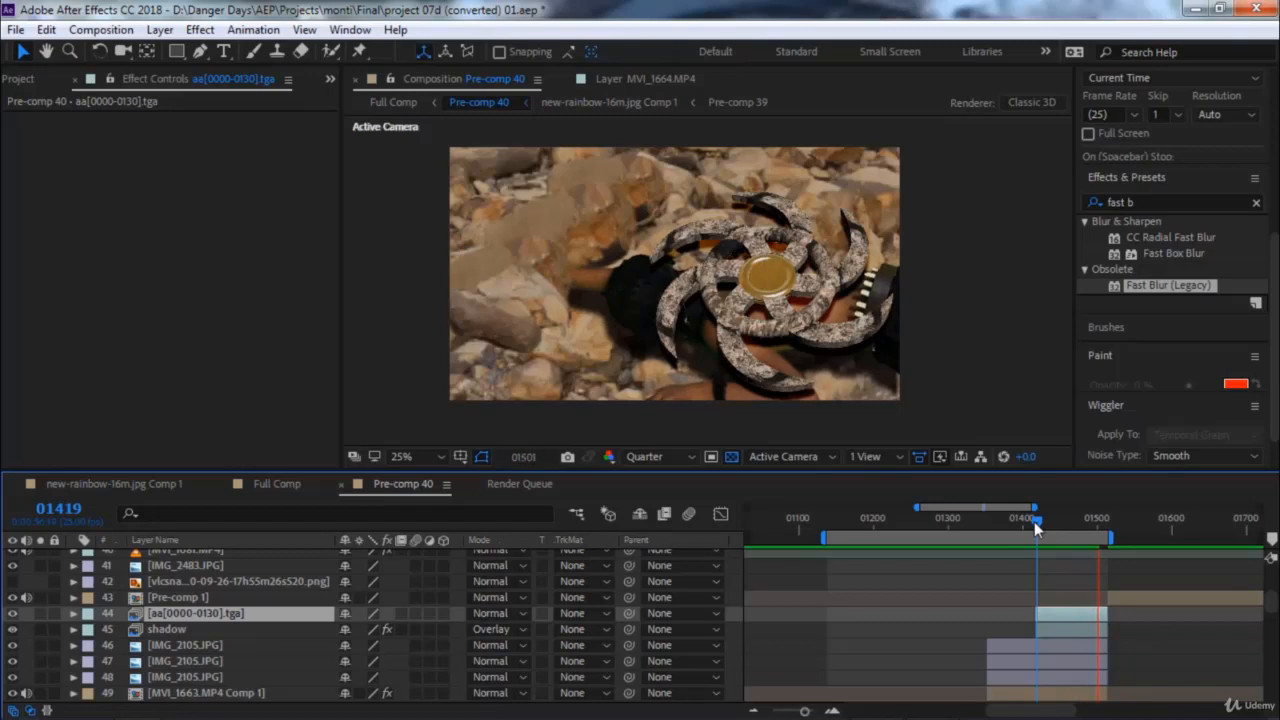
{"action": "key", "text": "space"}
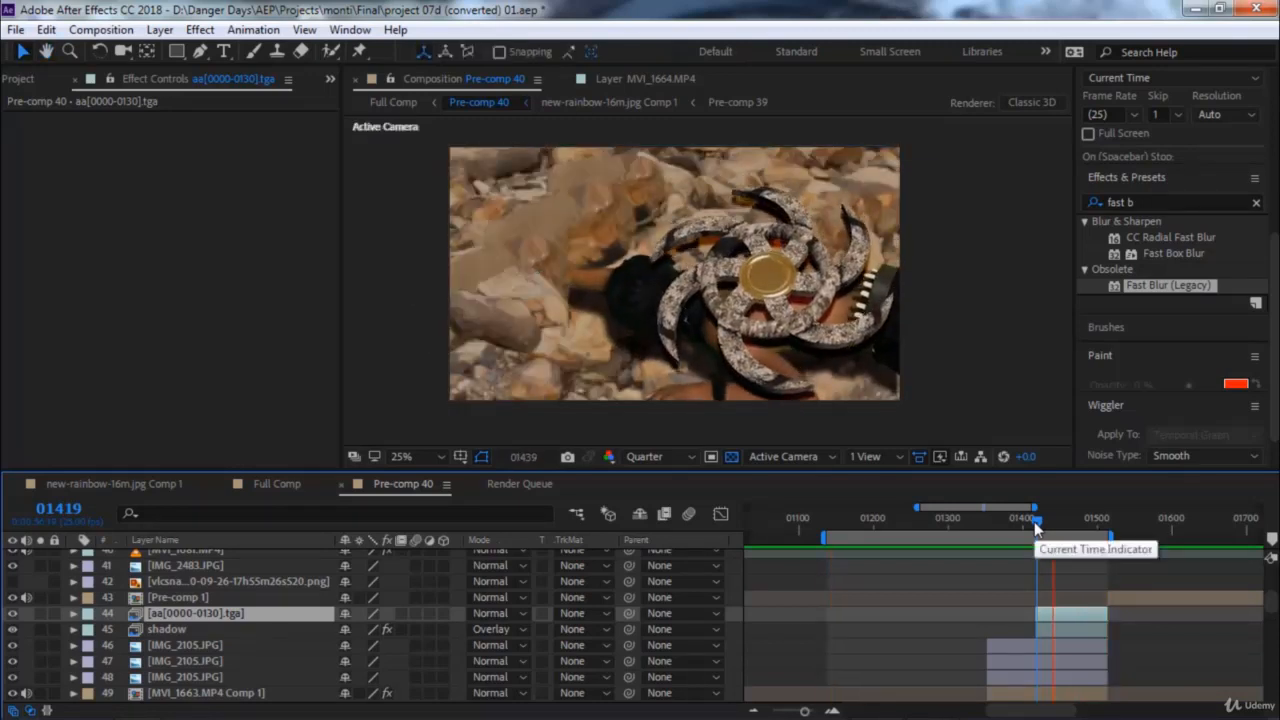
{"action": "left_click_drag", "start_coordinate": [1034, 521], "coordinate": [980, 547]}
{"action": "key", "text": "space"}
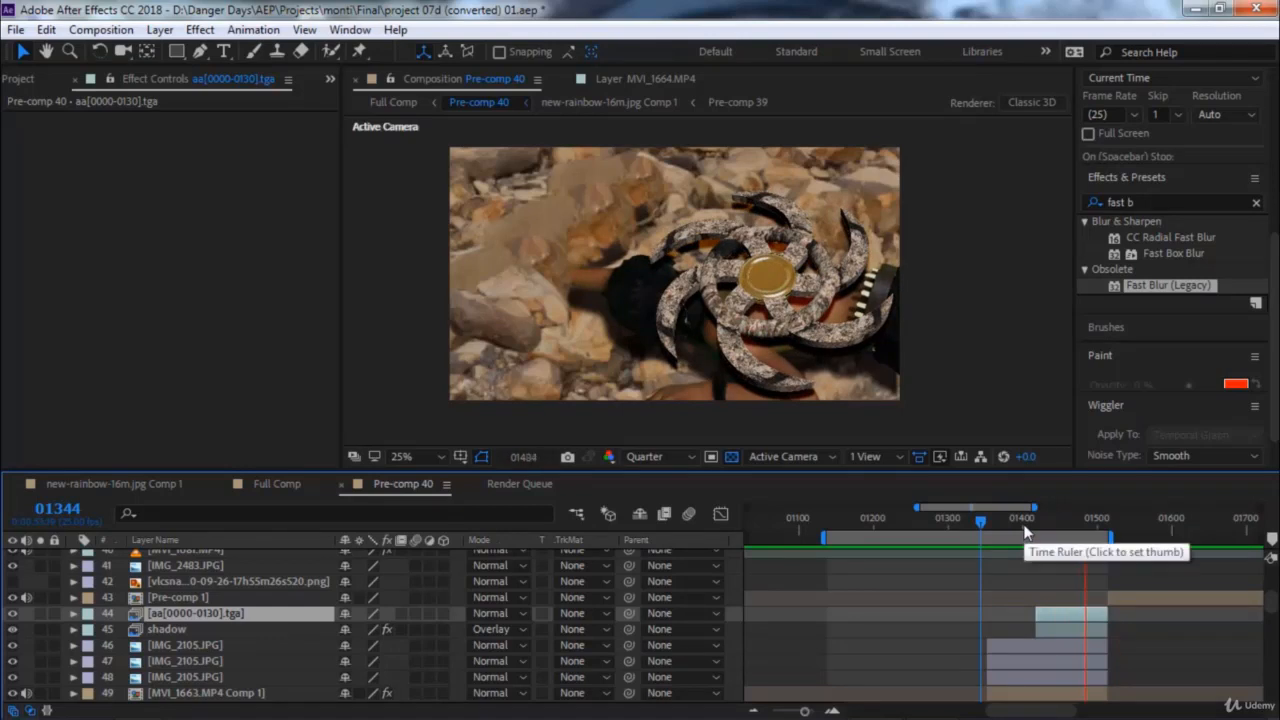
{"action": "left_click", "coordinate": [1025, 533]}
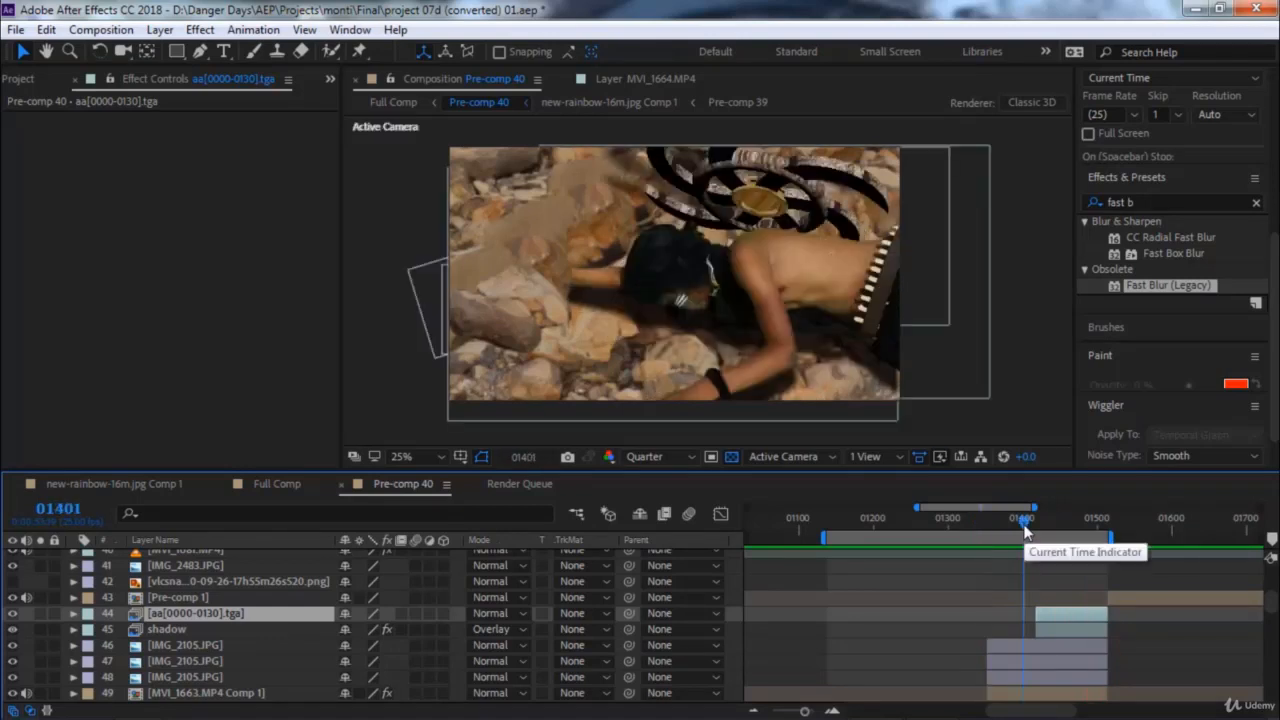
Examine the weapon's layer 45 shadow at frame 1429 with its Fill and Fast Box Blur settings.
{"action": "mouse_move", "coordinate": [1024, 524]}
{"action": "left_mouse_down"}
{"action": "mouse_move", "coordinate": [1086, 523]}
{"action": "mouse_move", "coordinate": [1010, 535]}
{"action": "mouse_move", "coordinate": [1079, 516]}
{"action": "mouse_move", "coordinate": [1030, 522]}
{"action": "mouse_move", "coordinate": [1046, 527]}
{"action": "left_mouse_up"}
{"action": "left_click", "coordinate": [1057, 630]}
{"action": "left_click", "coordinate": [1013, 527]}
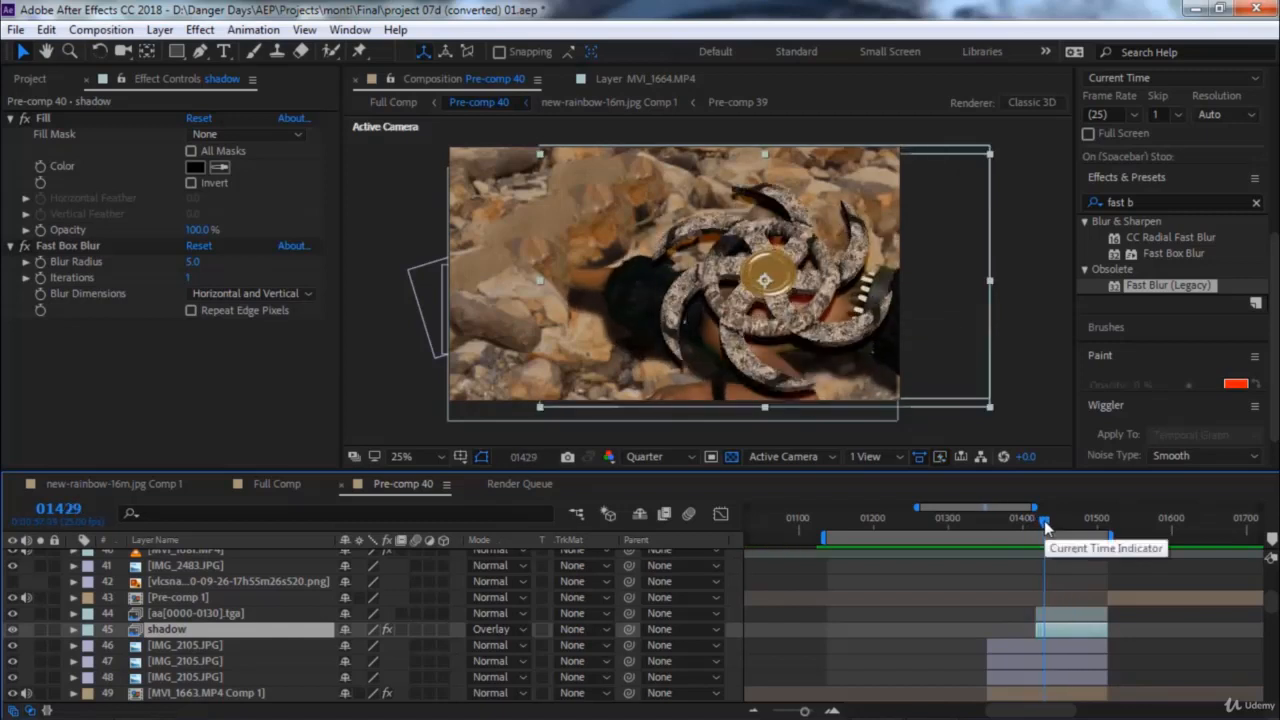